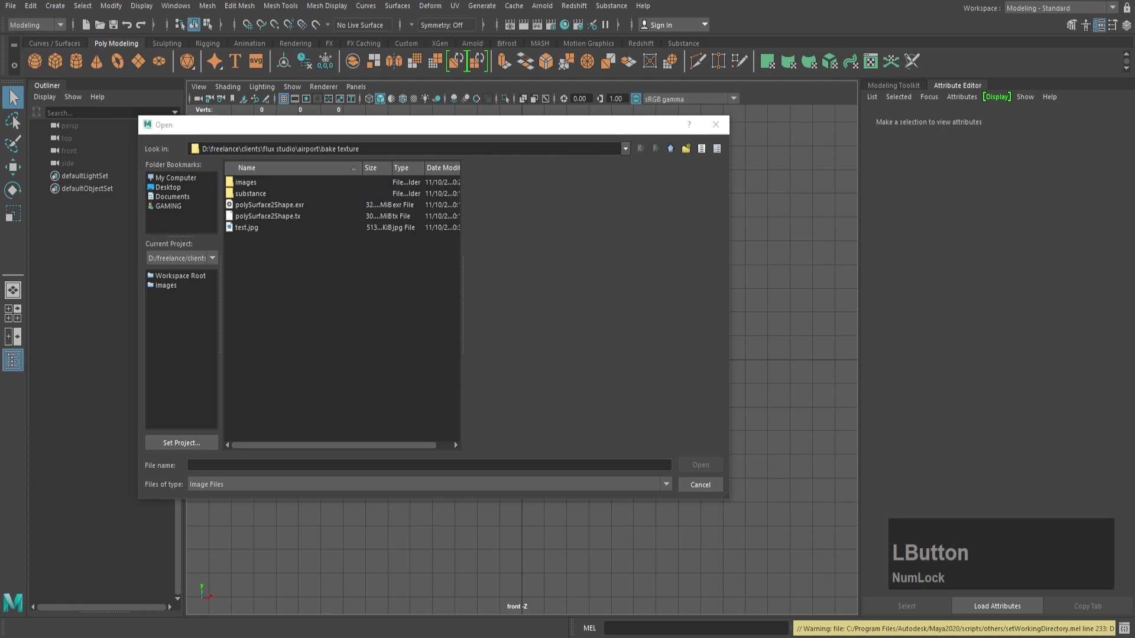
- Load ref01.jpg from D:\portfolio\sound\gramophone\modeling as the front view's image plane
key(ctrl)
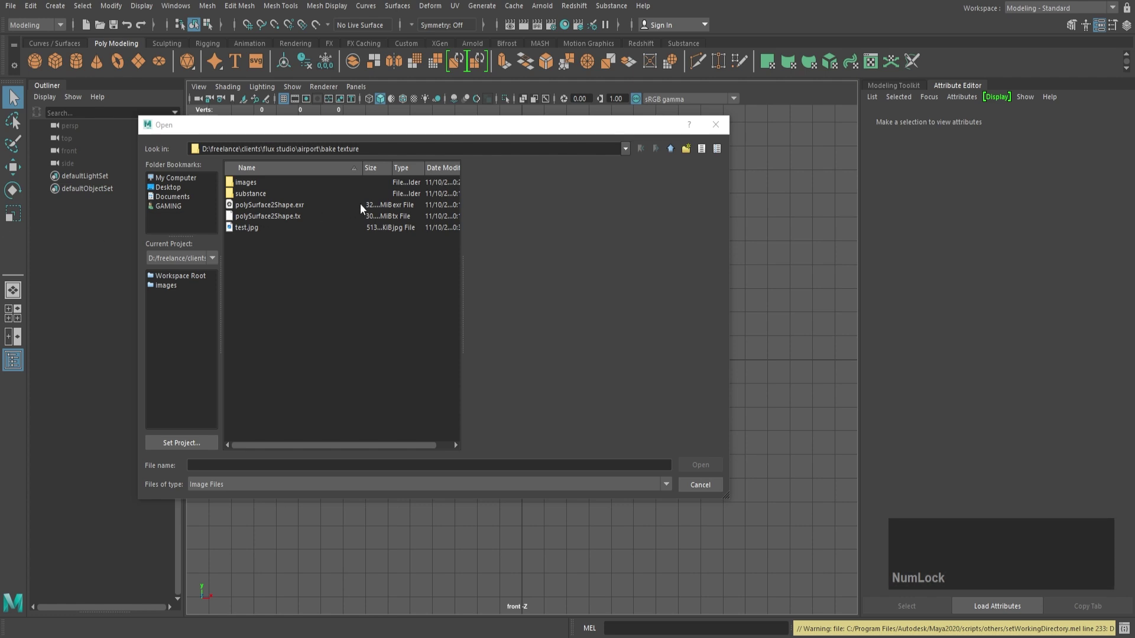
triple_click(387, 147)
text(D:\portfolio\sound)
key(Return)
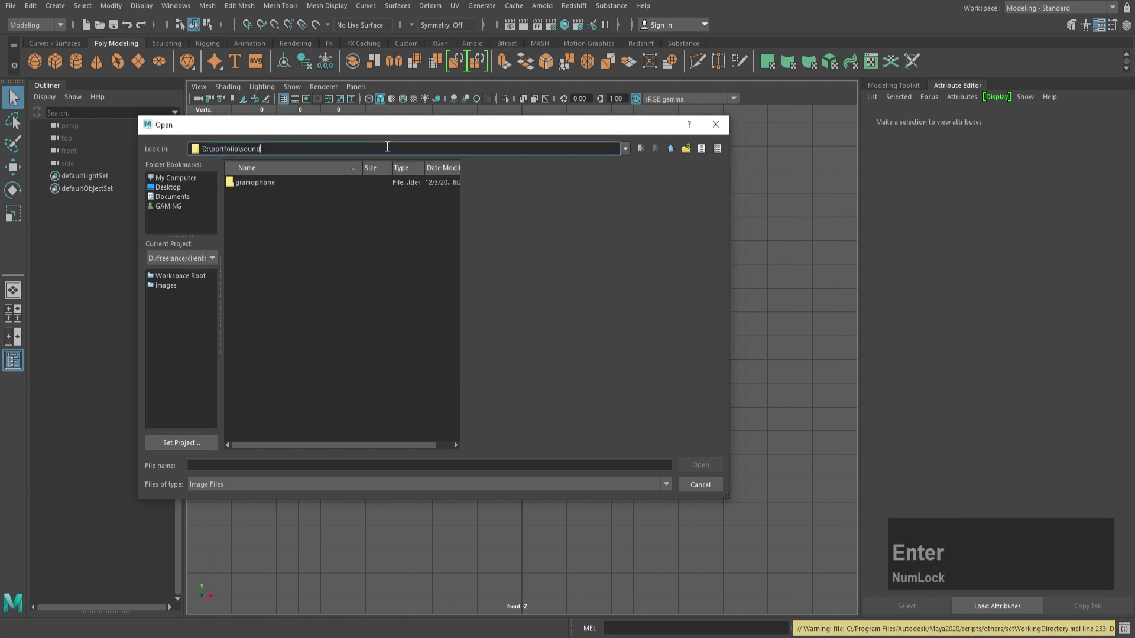
double_click(327, 181)
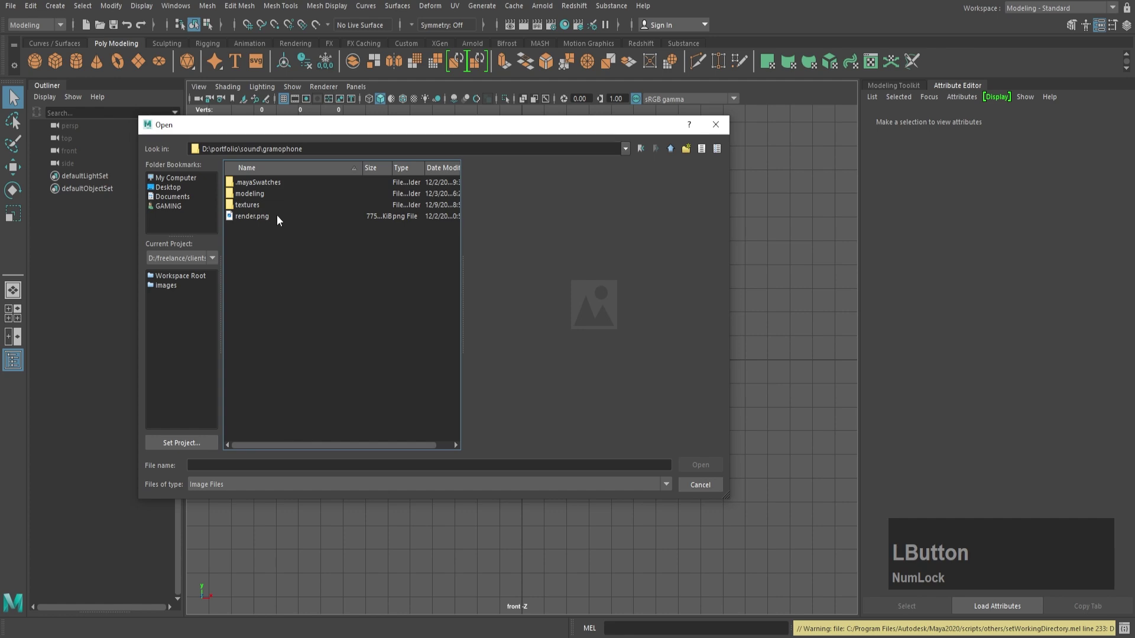
double_click(262, 194)
click(266, 183)
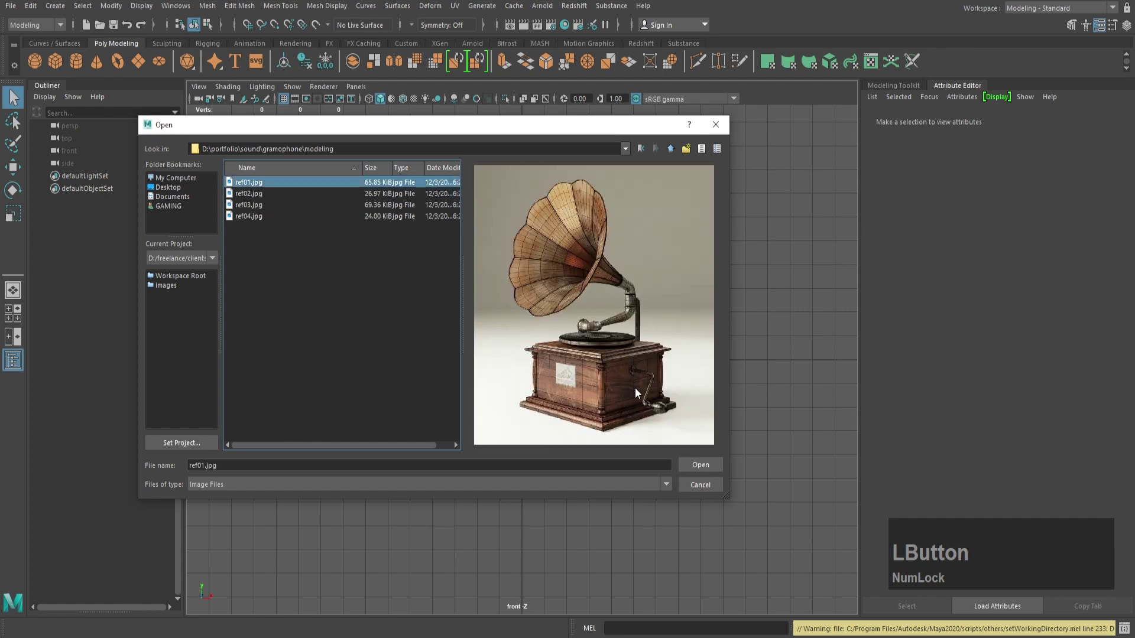
click(702, 465)
- Enlarge the gramophone image plane and move it back behind the working area in the perspective view
key(e)
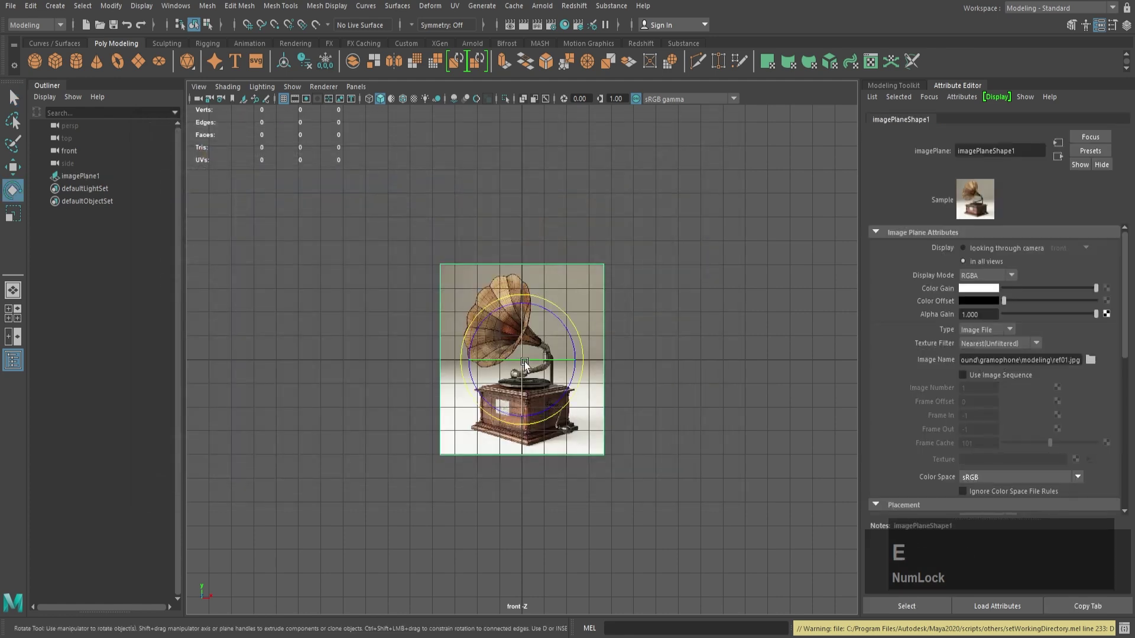
key(r)
drag(525, 363, 409, 347)
key(w)
key(space)
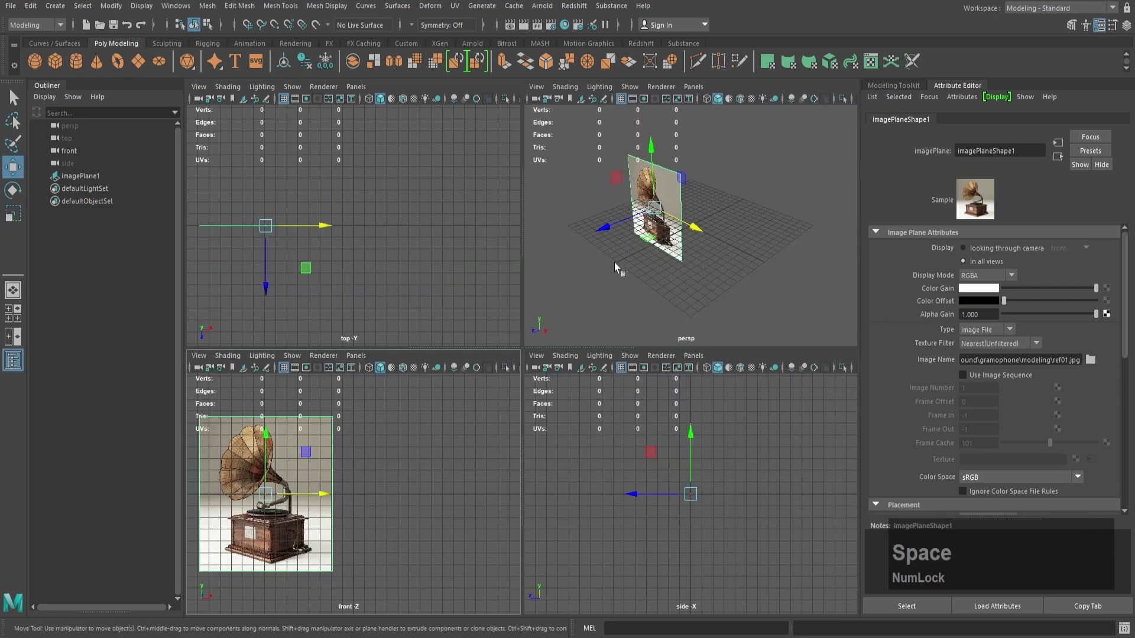
key(space)
click(489, 312)
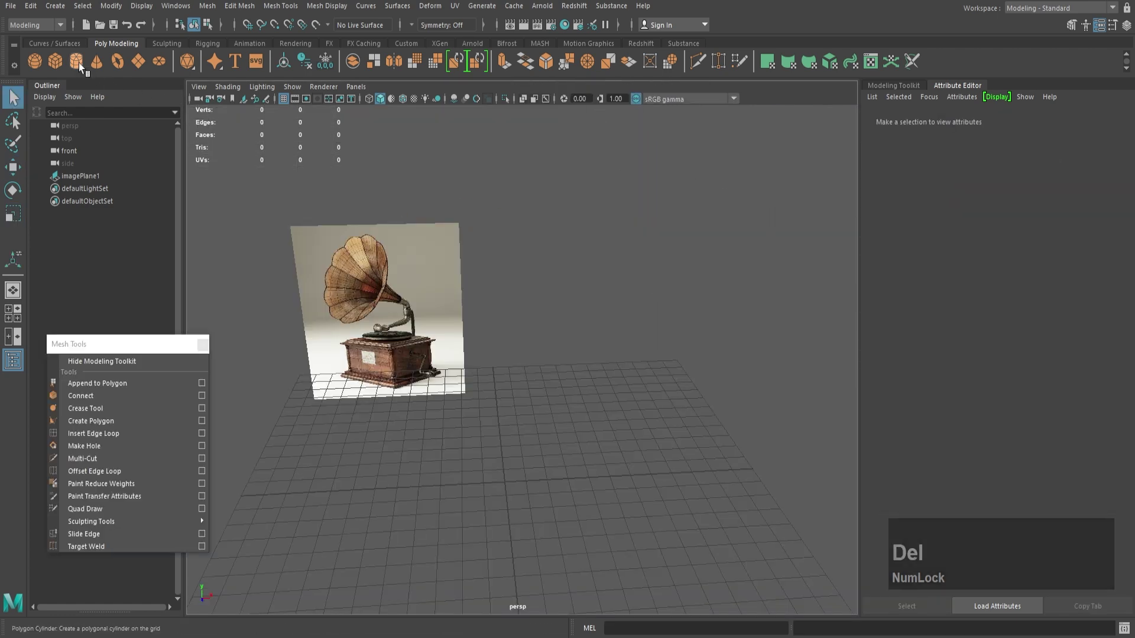
click(76, 61)
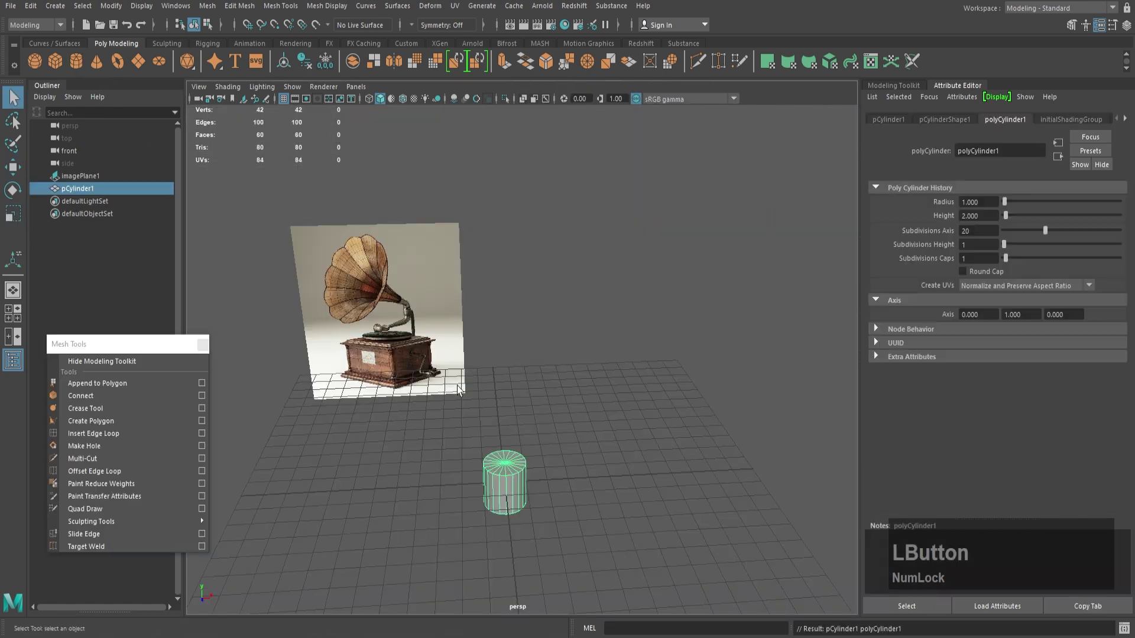
alt+drag(467, 408, 608, 438)
key(w)
key(r)
scroll(608, 438, down, 3)
alt+drag(476, 379, 504, 307)
key(w)
key(r)
drag(502, 358, 515, 408)
alt+right_drag(514, 408, 542, 474)
alt+drag(542, 473, 545, 490)
right_drag(548, 446, 473, 310)
alt+drag(493, 475, 497, 437)
alt+right_drag(496, 436, 449, 408)
drag(398, 388, 517, 541)
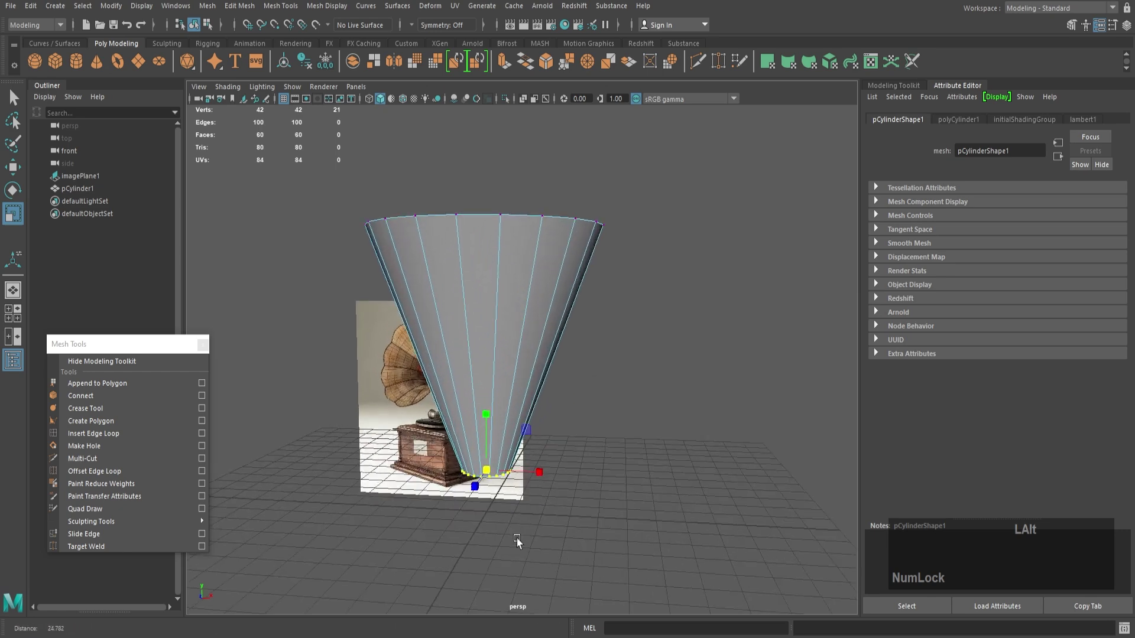
alt+middle_drag(527, 395, 537, 471)
alt+drag(538, 471, 507, 327)
right_drag(506, 326, 525, 319)
right_click(524, 319)
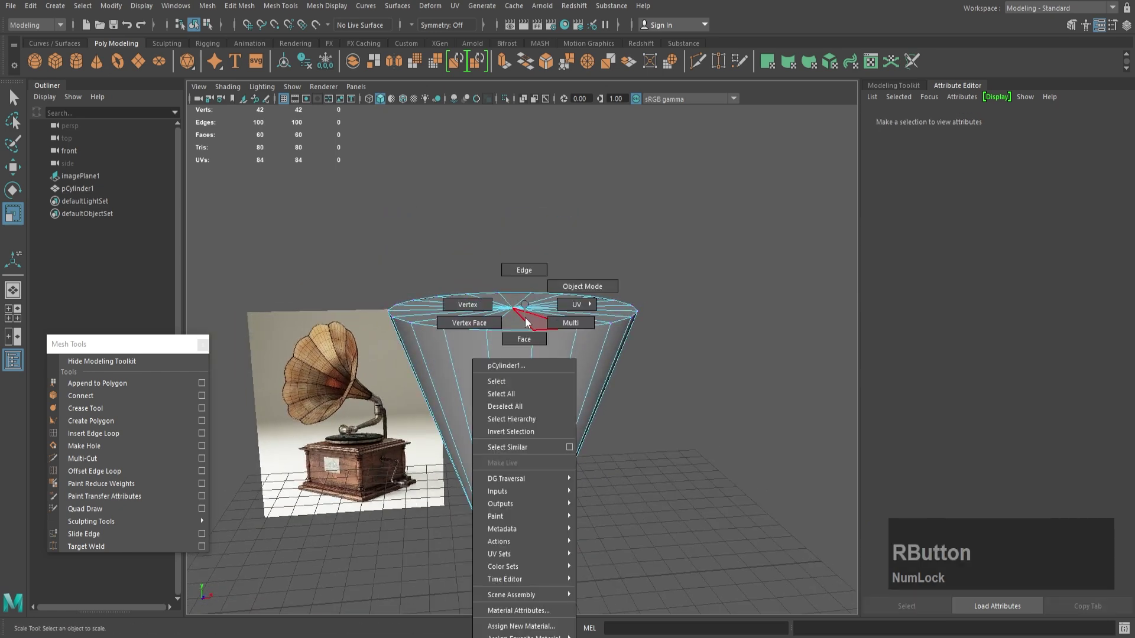
key(ctrl+z)
key(ctrl+z)
key(ctrl+z)
key(ctrl+z)
right_drag(565, 287, 621, 284)
click(469, 405)
key(Delete)
alt+right_drag(469, 406, 476, 378)
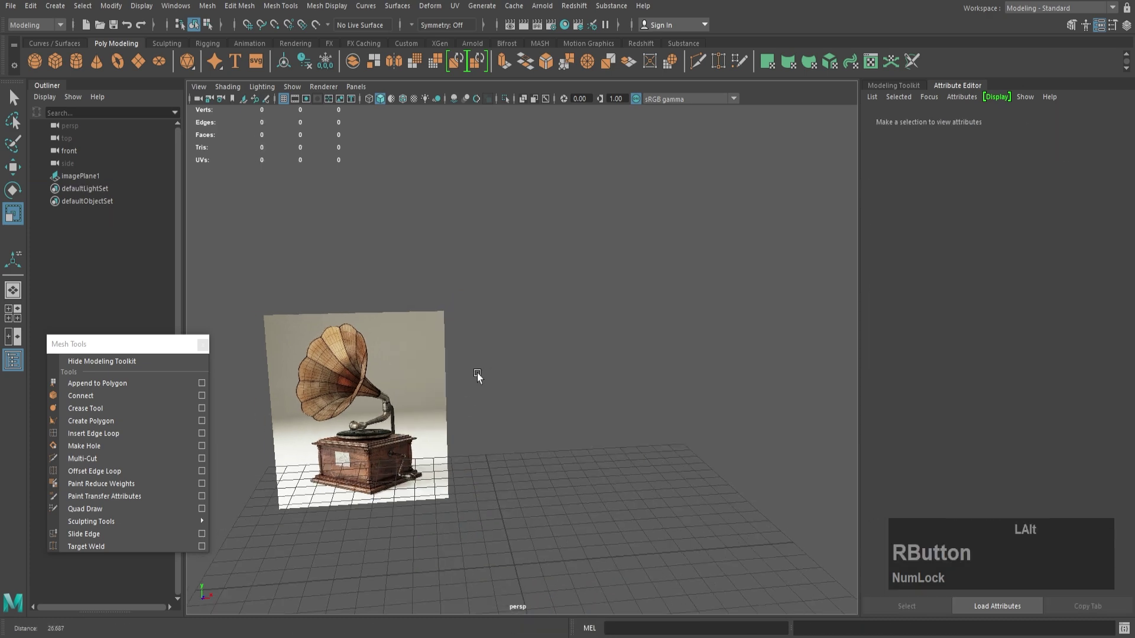
- Create a polygon cylinder, scale it up uniformly and raise it above the grid
alt+middle_drag(476, 378, 555, 272)
alt+drag(555, 272, 609, 462)
alt+right_drag(608, 461, 585, 449)
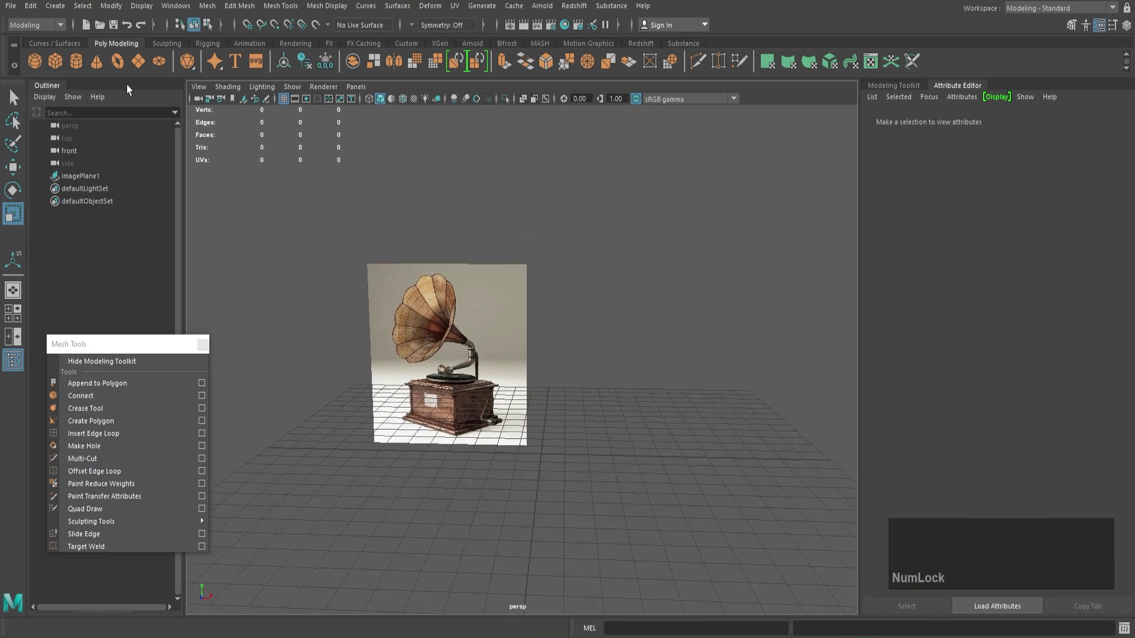
click(76, 61)
drag(546, 453, 697, 451)
key(w)
drag(541, 398, 542, 246)
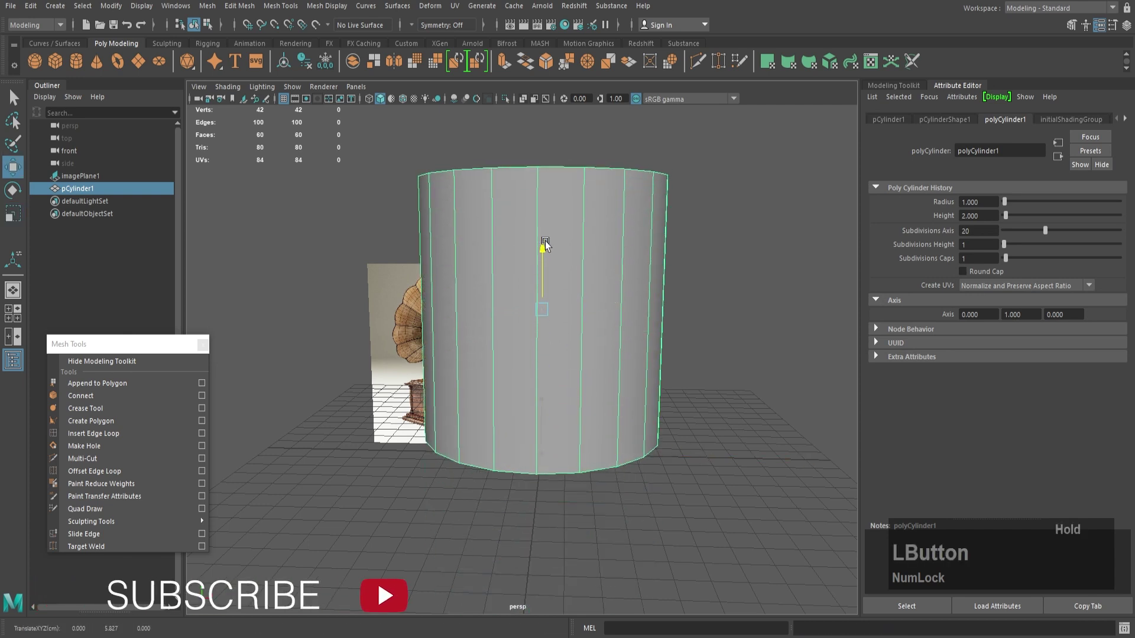
- Set the cylinder's axis subdivisions to 24 and its cap subdivisions to 0
double_click(975, 231)
text(24)
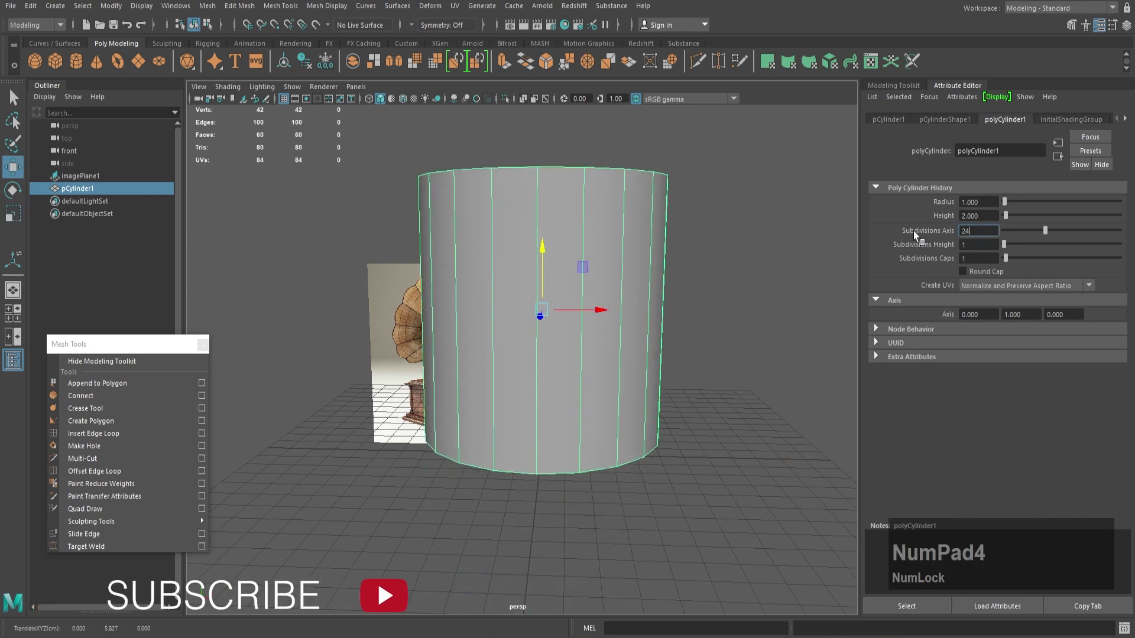
key(KP_Enter)
double_click(929, 258)
text(0)
key(KP_Enter)
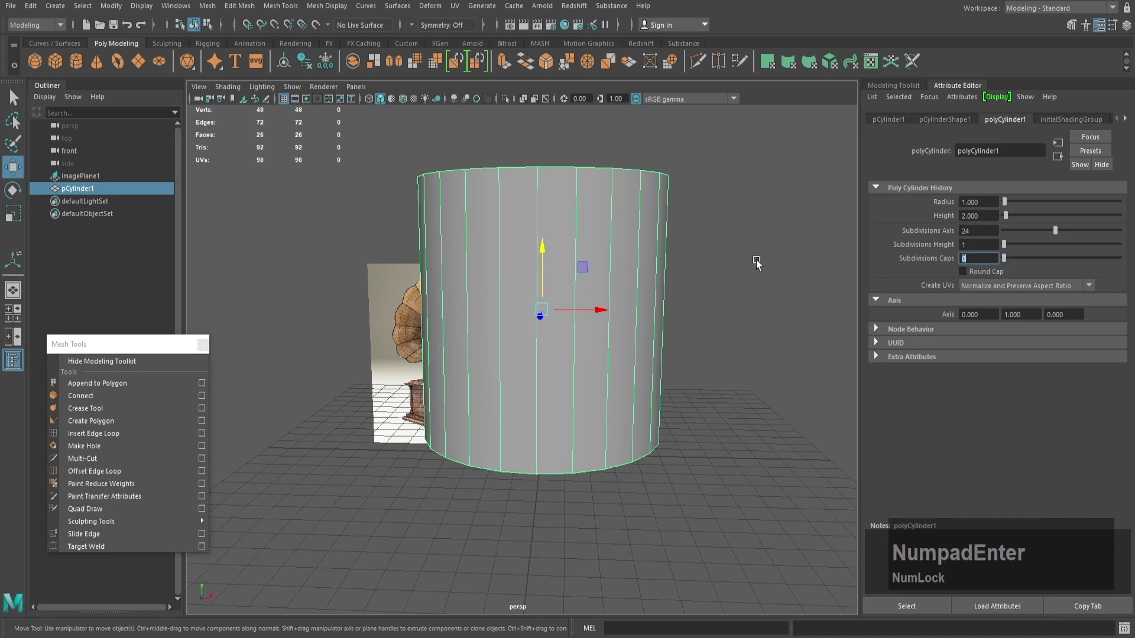
- Delete the top and bottom cap faces of the cylinder
alt+drag(733, 248, 703, 307)
right_drag(600, 233, 603, 266)
click(597, 260)
alt+drag(597, 331, 577, 218)
shift+click(577, 353)
key(Delete)
alt+right_drag(581, 339, 561, 376)
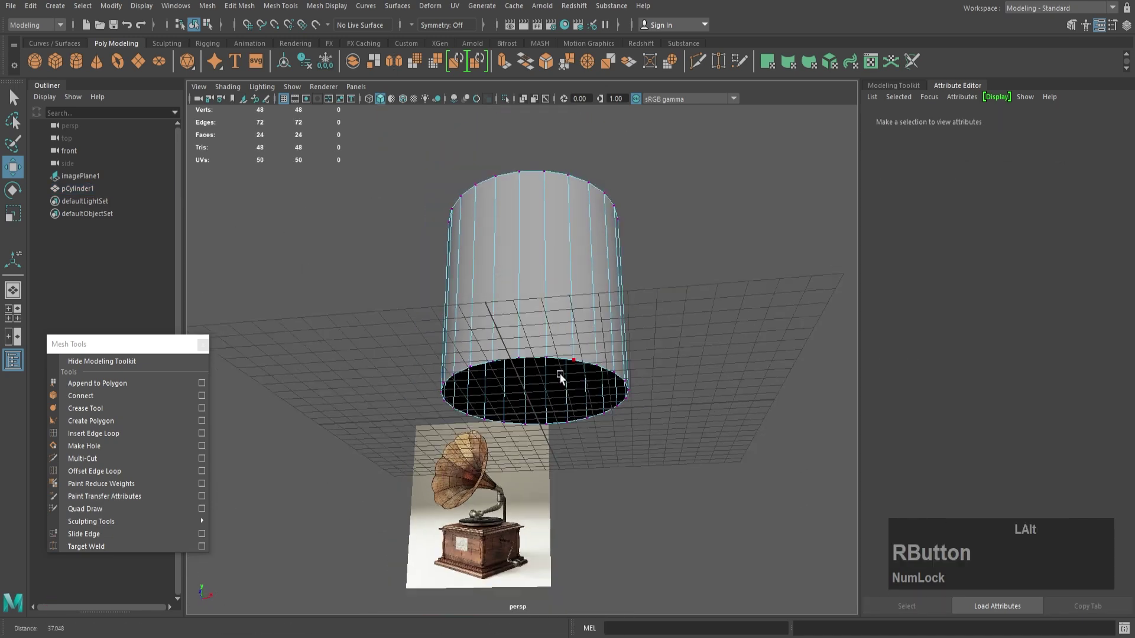
- Scale the cylinder's bottom ring of vertices inward to taper it into a cone
alt+drag(561, 376, 567, 450)
right_drag(567, 355, 521, 355)
drag(414, 414, 661, 484)
key(r)
drag(538, 446, 438, 427)
alt+drag(520, 485, 516, 305)
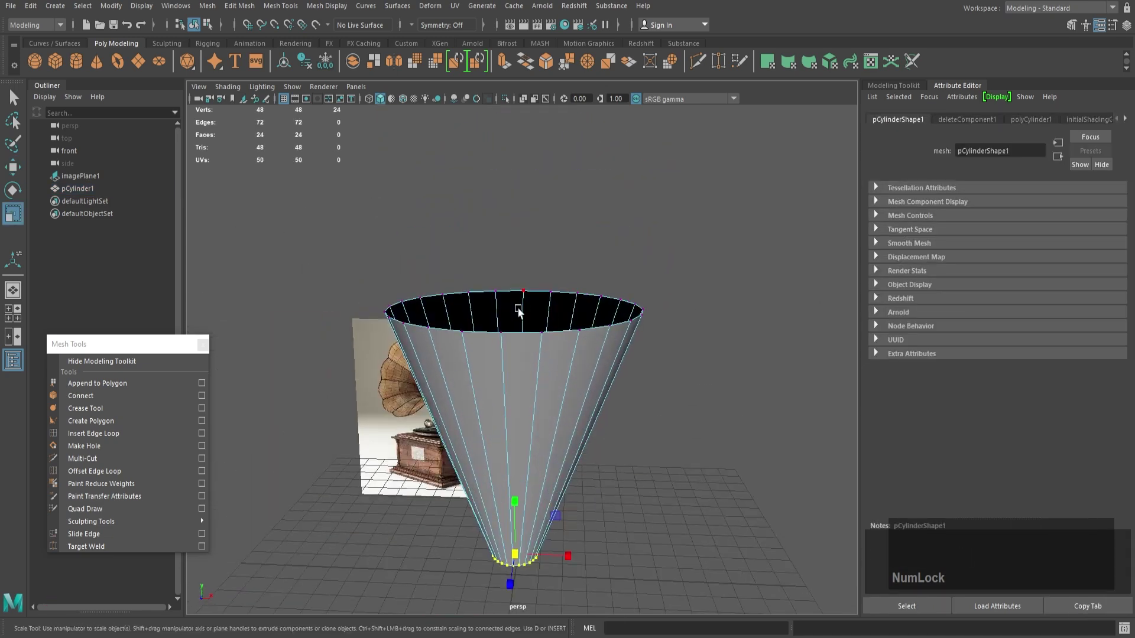
- Extrude the cone's top border edge loop upward and outward to add a flared rim band
drag(351, 249, 631, 351)
alt+right_drag(570, 321, 614, 307)
double_click(595, 344)
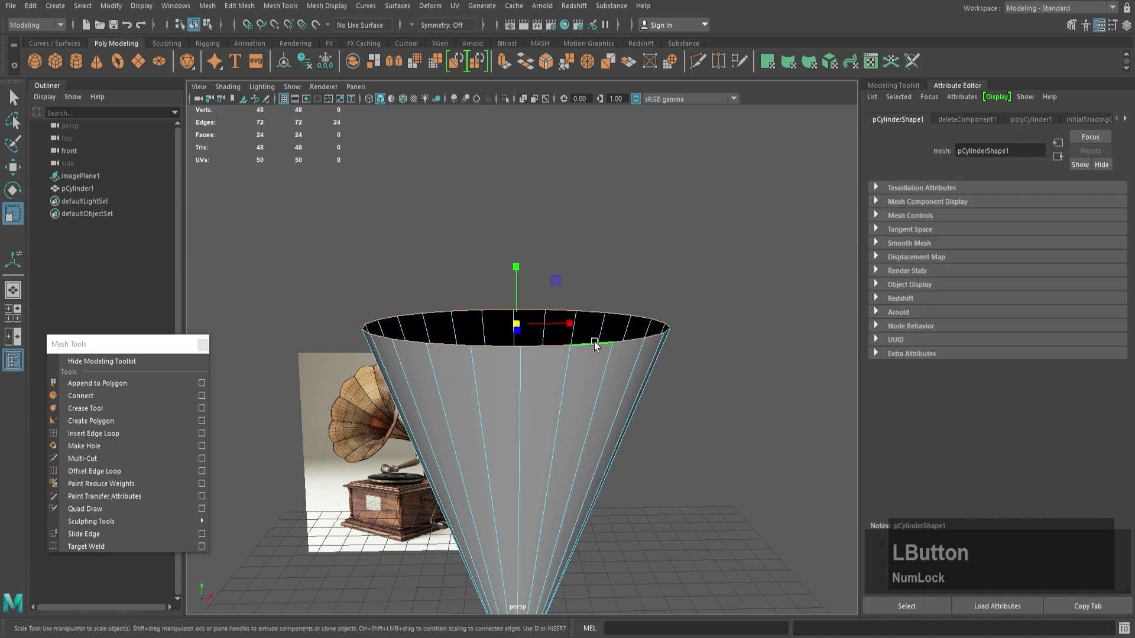
key(w)
shift+drag(518, 286, 548, 313)
key(r)
right_drag(548, 313, 491, 313)
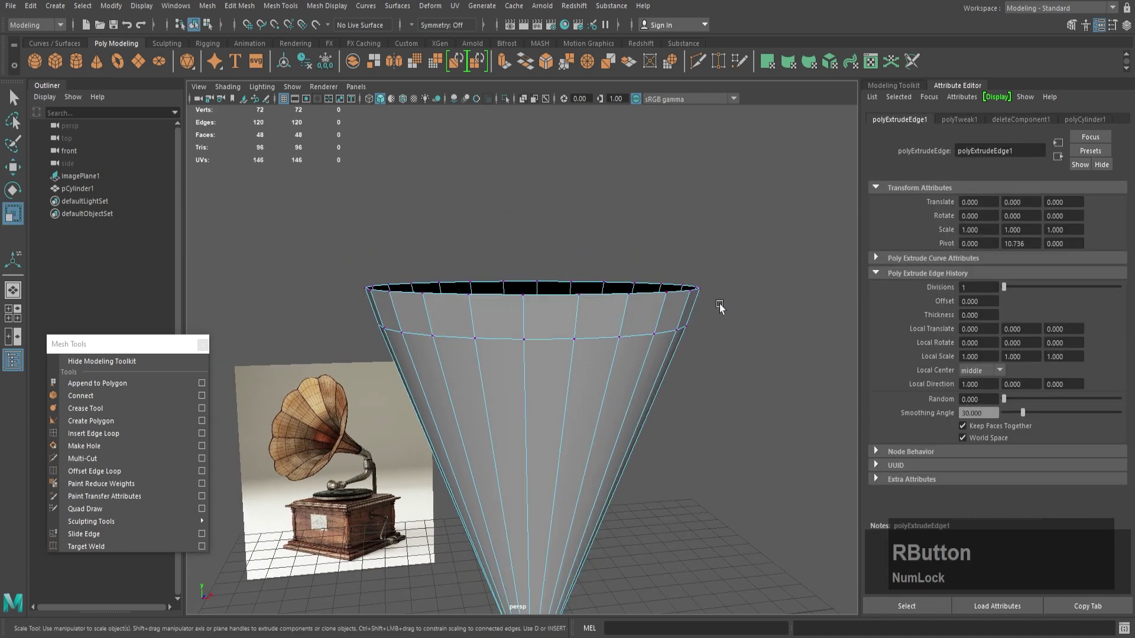
- Select every other vertex around the top rim, 12 vertices in total
alt+drag(576, 285, 539, 341)
click(486, 317)
shift+click(337, 336)
key(q)
shift+click(432, 344)
alt+drag(556, 340, 508, 341)
shift+drag(504, 324, 546, 317)
alt+drag(546, 318, 505, 319)
shift+drag(566, 300, 582, 317)
mouse_move(585, 317)
alt+mouse_down()
mouse_move(551, 317)
mouse_move(628, 311)
mouse_move(679, 351)
mouse_move(577, 334)
alt+mouse_up()
shift+click(633, 309)
shift+click(719, 337)
alt+right_drag(577, 334, 585, 327)
alt+drag(585, 327, 629, 314)
- Show the Modeling Toolkit and set the transform constraint to Edge
key(ctrl+a)
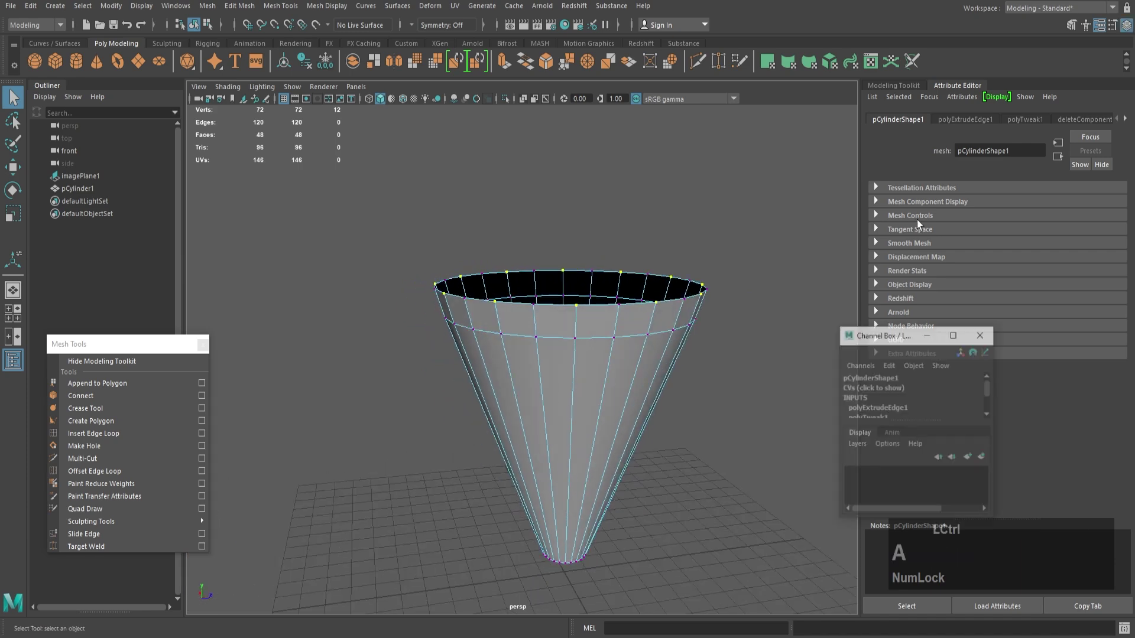
click(986, 332)
click(1071, 25)
click(1055, 302)
click(1073, 320)
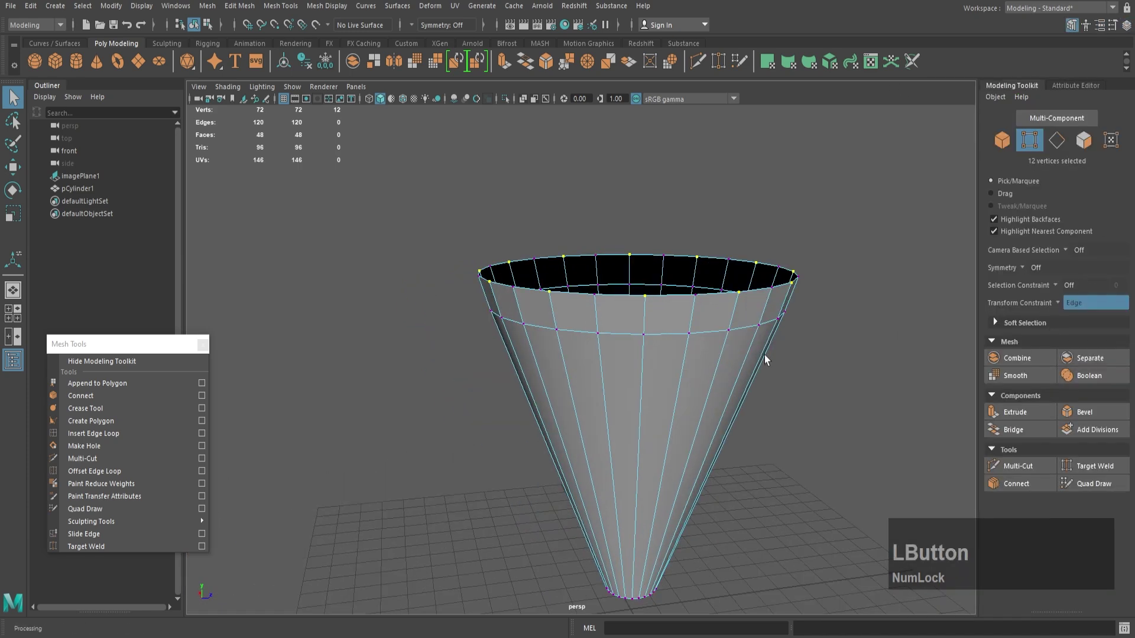
- Slide the selected rim vertices down along their edges to form a zigzag, and check the smooth preview
key(w)
drag(636, 221, 555, 303)
key(3)
key(1)
alt+right_drag(556, 302, 580, 302)
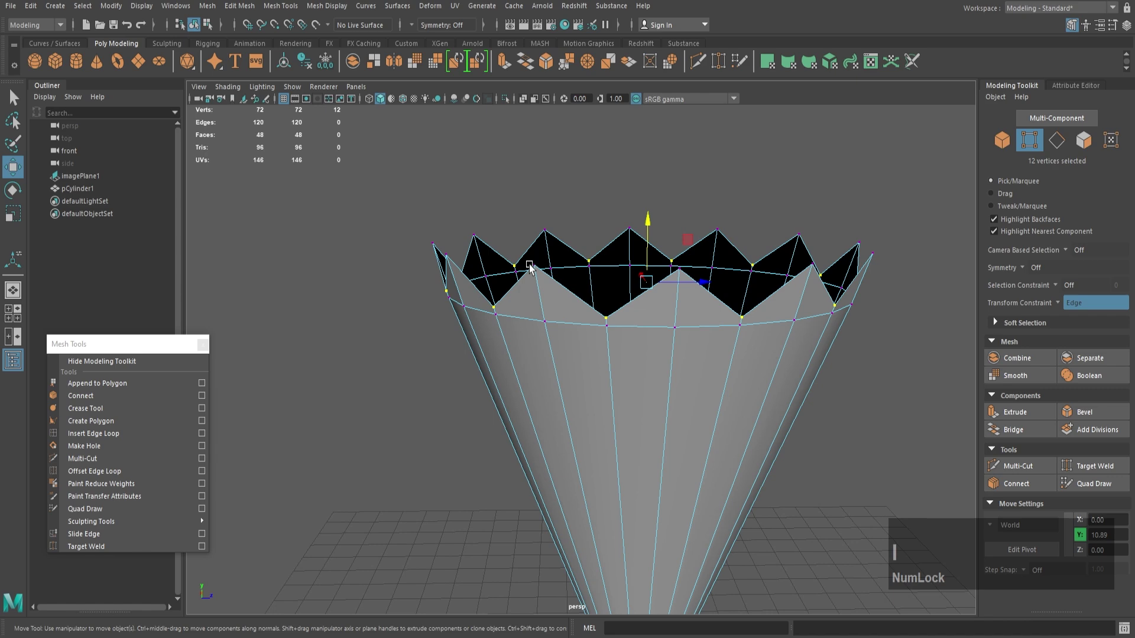
- Select the rim's peak vertices in the side view, lower them slightly and scale them
alt+drag(530, 264, 518, 255)
key(space)
key(space)
alt+middle_drag(624, 332, 631, 475)
drag(396, 158, 761, 223)
key(w)
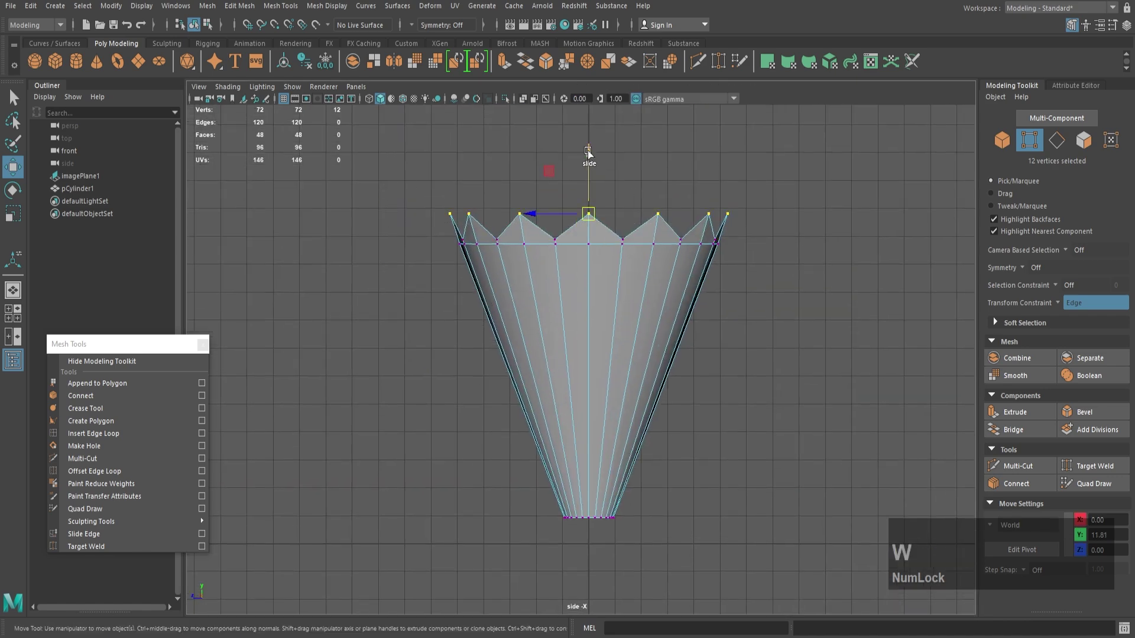
drag(589, 156, 588, 170)
key(r)
drag(590, 229, 603, 228)
key(space)
key(space)
alt+drag(674, 248, 703, 249)
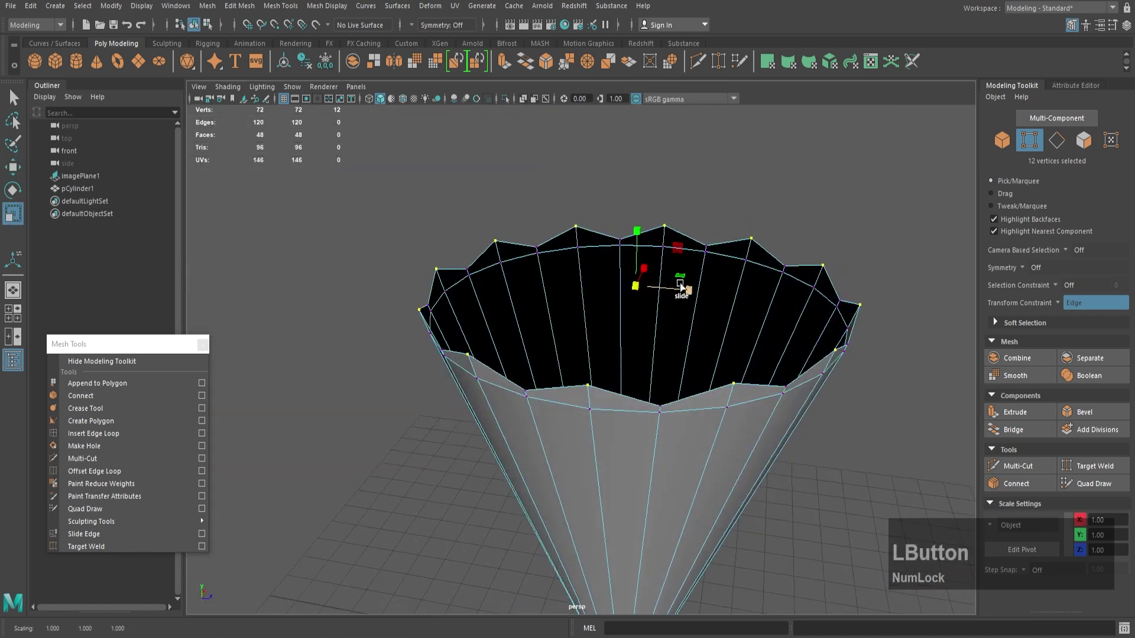
- Turn off the transform constraint and scale the rim's peak vertices outward, checking the smooth preview
click(1095, 302)
click(1076, 316)
key(3)
drag(638, 288, 674, 296)
key(1)
- Bevel the lengthwise edges running down the horn from each notch in the rim
right_drag(674, 296, 674, 254)
shift+click(700, 241)
shift+click(755, 241)
shift+click(793, 246)
alt+drag(792, 246, 603, 296)
shift+double_click(608, 216)
shift+double_click(667, 232)
shift+double_click(536, 255)
key(ctrl+b)
- Reduce the bevel's fraction, set its segments to 3 and preview the mesh smoothed
alt+right_drag(775, 279, 783, 336)
alt+drag(782, 336, 713, 323)
alt+right_drag(713, 322, 719, 385)
mouse_move(718, 384)
alt+mouse_down()
mouse_move(700, 368)
mouse_move(719, 381)
alt+mouse_up()
key(ctrl+a)
drag(1062, 228, 1024, 227)
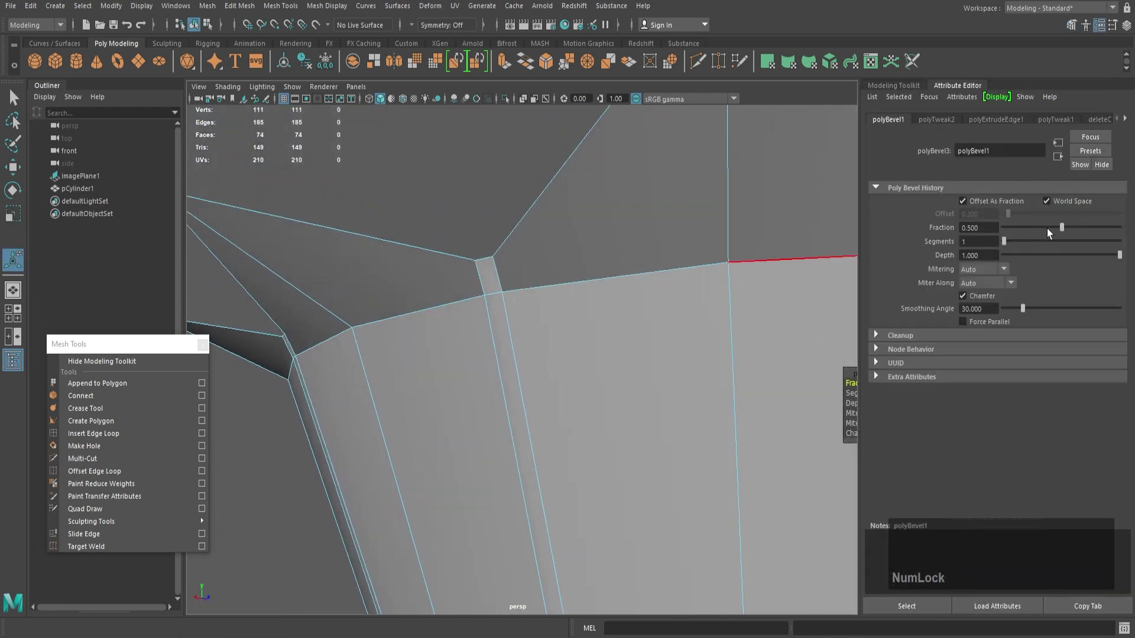
click(979, 242)
text(3)
key(KP_Enter)
key(3)
- Return to the unsmoothed display and scale the vertices around the horn's bottom opening
right_drag(632, 265, 597, 237)
click(597, 236)
alt+middle_drag(565, 411, 582, 316)
alt+drag(582, 317, 559, 301)
key(1)
right_drag(501, 304, 443, 305)
drag(426, 441, 564, 488)
key(r)
- Insert an edge loop near the bottom of the horn and scale it inward to narrow the neck
alt+drag(550, 402, 535, 438)
alt+right_drag(491, 414, 544, 437)
click(154, 444)
drag(489, 388, 501, 422)
key(r)
drag(501, 411, 427, 395)
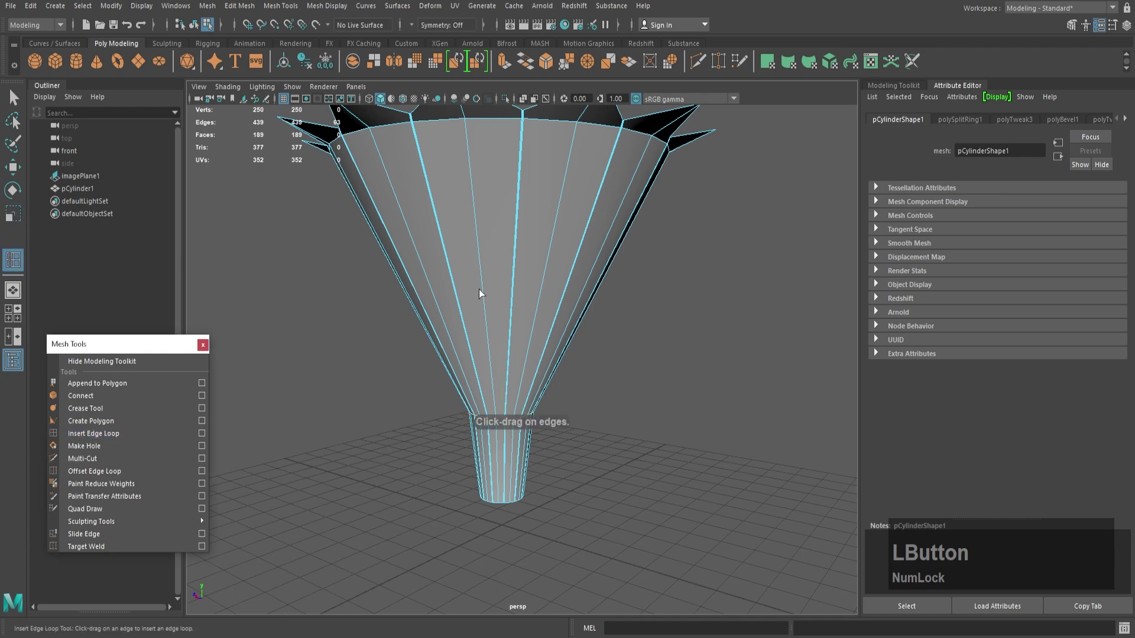
- Insert an edge loop around the middle of the horn, scale it inward and preview the curved profile smoothed
drag(480, 294, 496, 254)
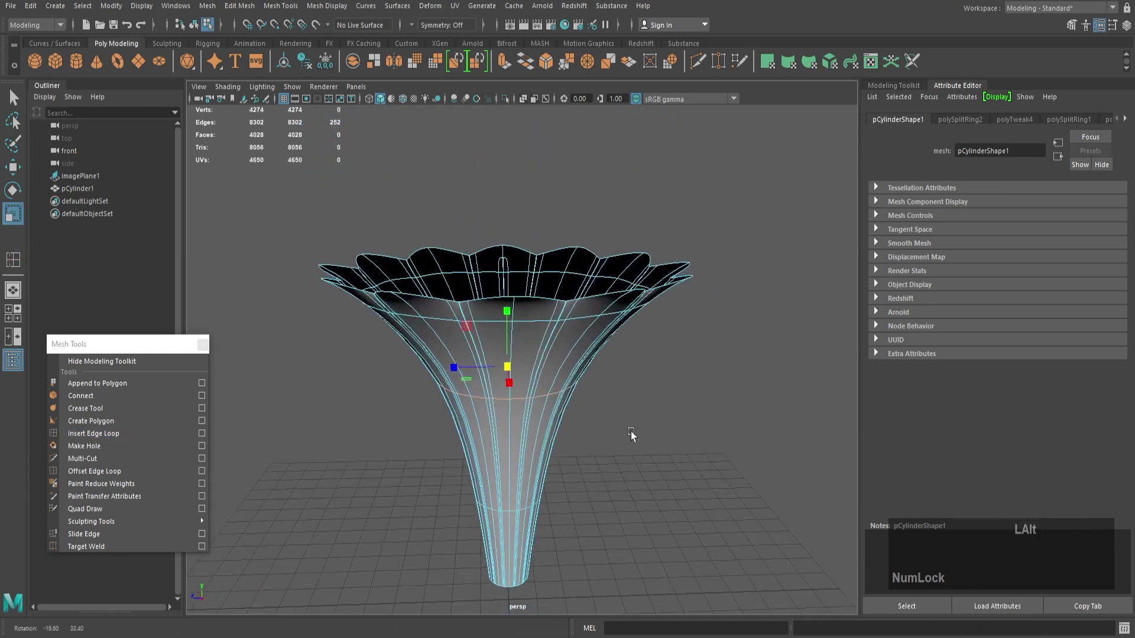
alt+drag(631, 436, 612, 384)
key(1)
right_drag(600, 322, 612, 295)
key(3)
alt+drag(612, 296, 572, 401)
key(1)
- Insert another edge loop around the horn, scale it to refine the flare, and return to object mode
alt+right_drag(571, 400, 627, 437)
alt+drag(627, 437, 583, 331)
alt+right_drag(528, 294, 487, 353)
alt+drag(487, 353, 520, 332)
alt+middle_drag(532, 402, 555, 326)
click(93, 433)
click(582, 344)
key(3)
drag(545, 347, 594, 388)
right_drag(601, 345, 618, 316)
click(686, 379)
- Rotate the whole horn onto its side so its axis is horizontal, and raise it above the grid
alt+right_drag(685, 379, 539, 382)
alt+drag(539, 381, 657, 385)
click(513, 387)
alt+right_drag(513, 387, 585, 466)
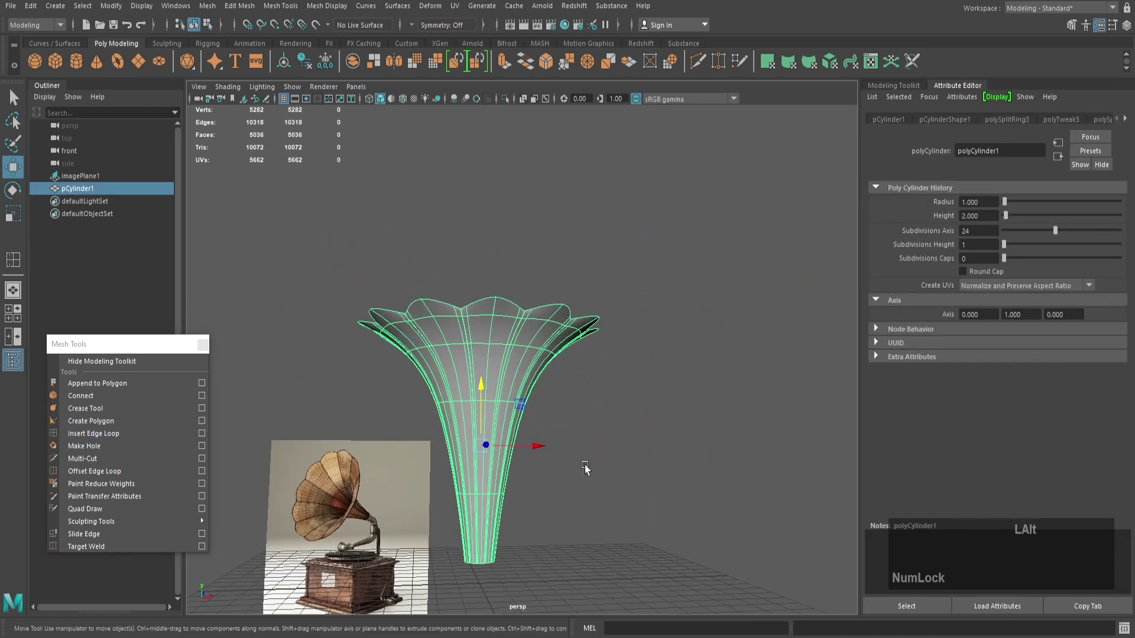
alt+middle_drag(585, 466, 630, 443)
key(e)
drag(561, 386, 437, 421)
key(j)
drag(525, 374, 526, 278)
alt+drag(603, 408, 644, 413)
click(649, 438)
- Set the fraction of the horn's lengthwise edge bevel to about 0.196 in its construction history
alt+drag(514, 440, 467, 447)
alt+drag(511, 283, 430, 261)
click(430, 261)
click(1104, 119)
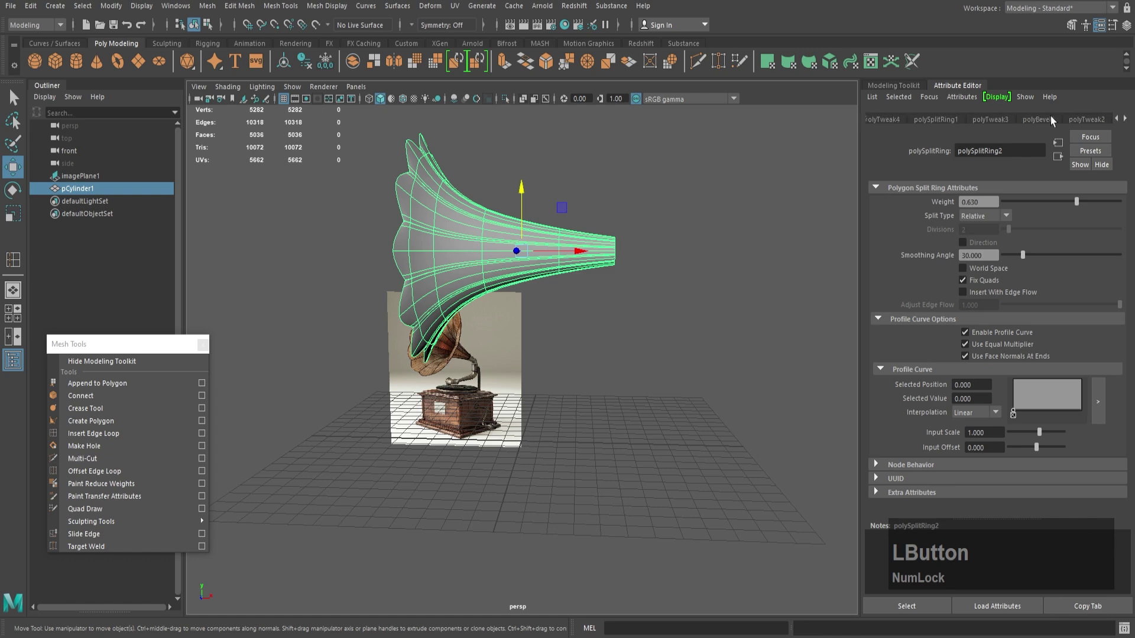
click(1041, 119)
click(734, 278)
alt+drag(734, 278, 598, 287)
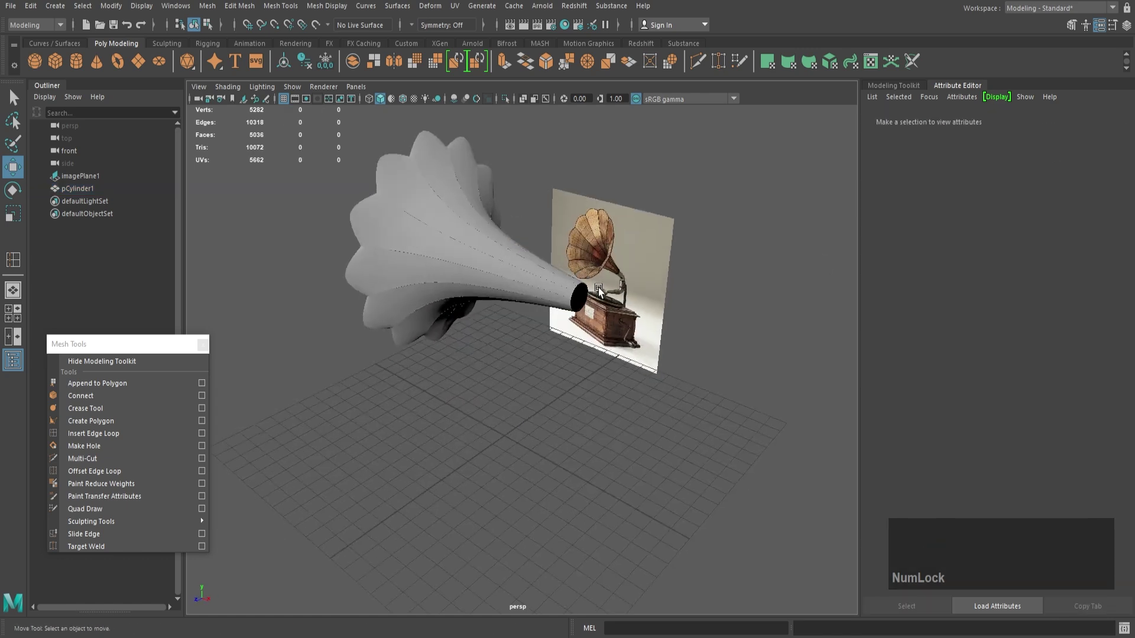
key(ctrl+z)
click(679, 289)
scroll(627, 220, up, 5)
alt+middle_drag(679, 288, 572, 311)
scroll(572, 311, up, 5)
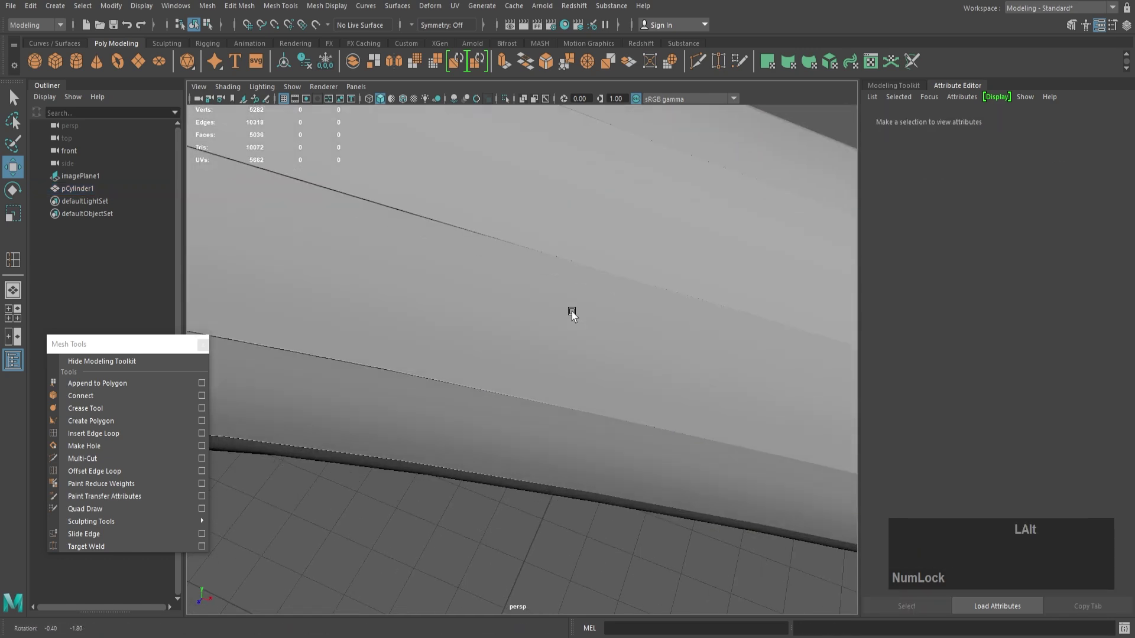
key(ctrl+z)
drag(1012, 228, 1027, 225)
scroll(749, 297, down, 5)
click(750, 297)
- Move the horn slightly upward in the side view
alt+drag(749, 296, 568, 236)
scroll(564, 232, down, 3)
right_drag(563, 229, 615, 211)
alt+drag(615, 212, 619, 243)
scroll(618, 243, down, 3)
key(space)
key(space)
alt+middle_drag(576, 453, 574, 413)
click(547, 278)
key(w)
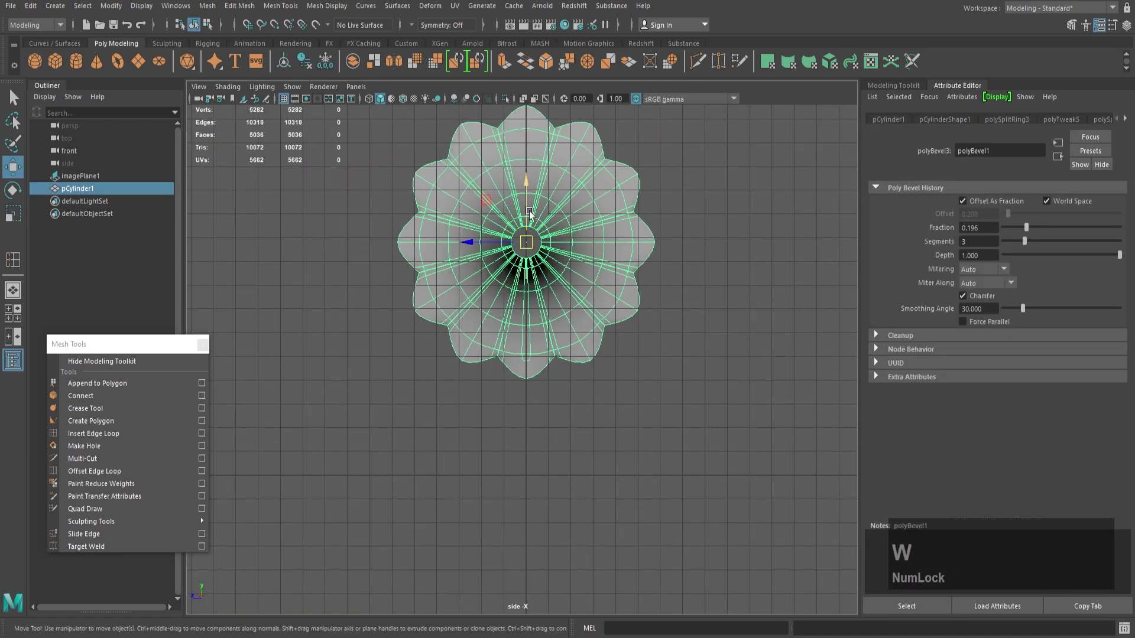
drag(528, 204, 529, 188)
scroll(502, 408, down, 1)
alt+middle_drag(502, 390, 502, 408)
key(alt+Tab)
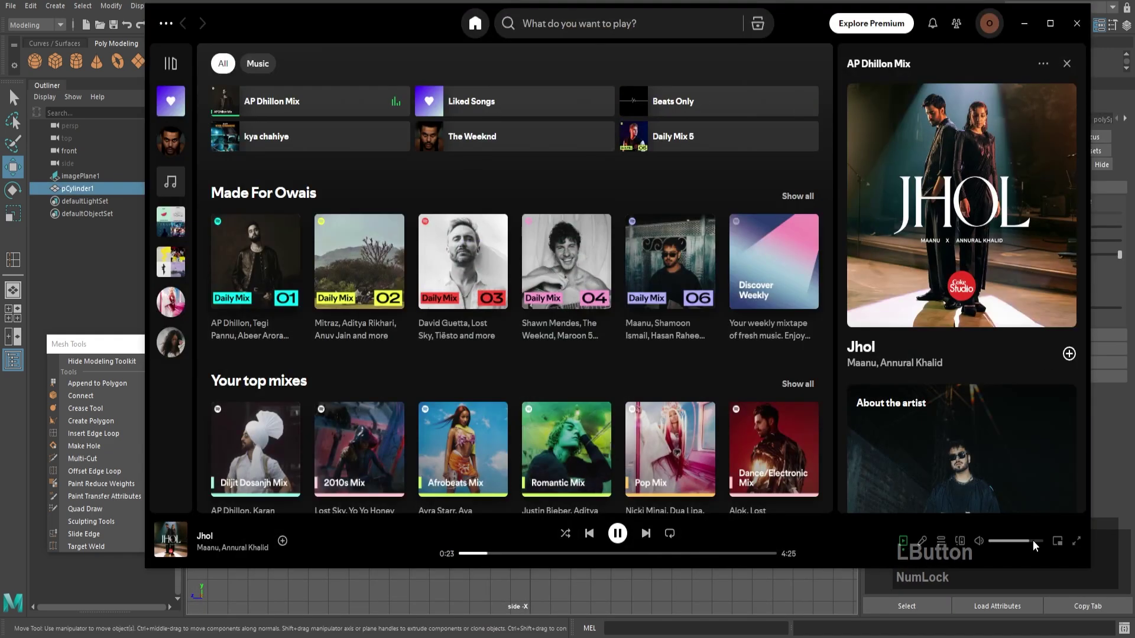
key(alt+Tab)
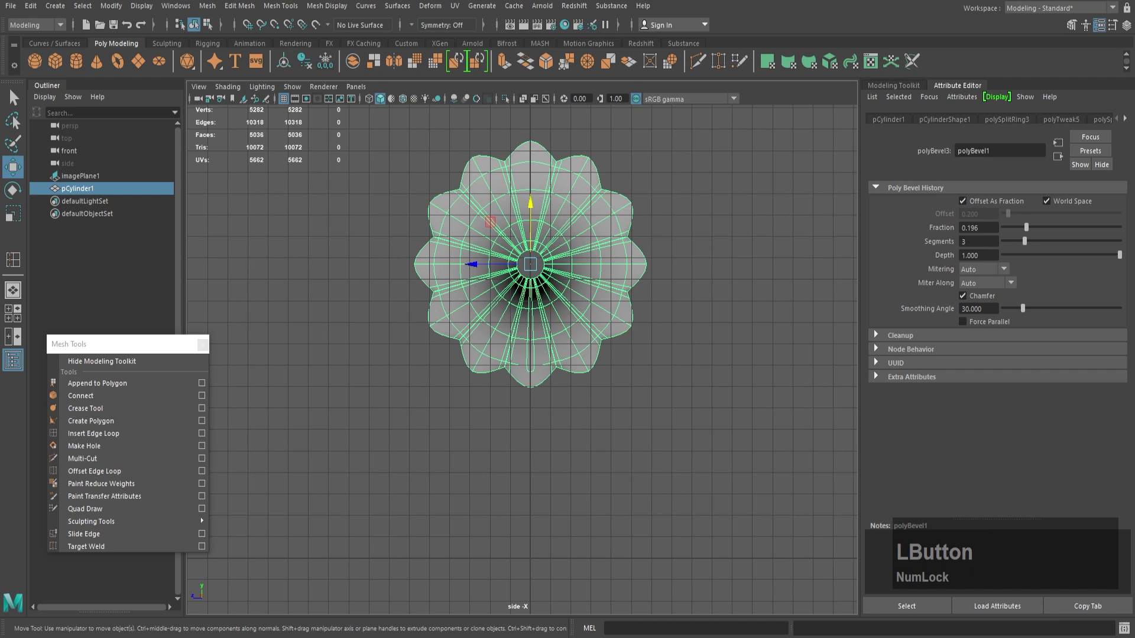
- Create a polygon cube below the horn in the perspective view and scale it up uniformly to about 4.9
click(524, 414)
key(space)
key(space)
alt+right_drag(675, 297, 558, 282)
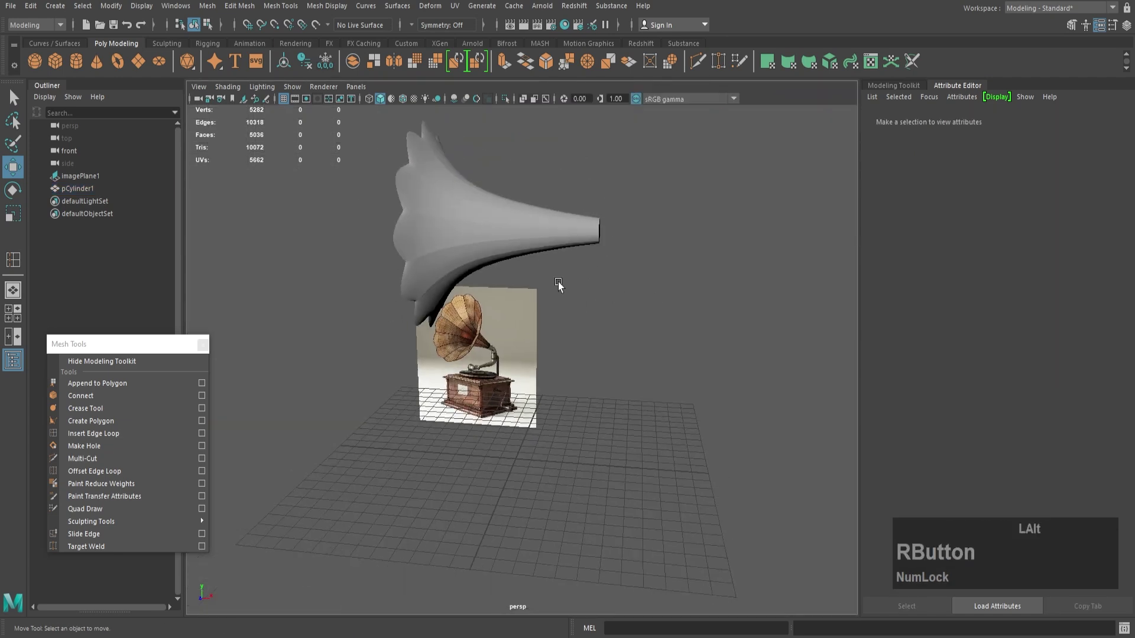
alt+drag(558, 282, 522, 353)
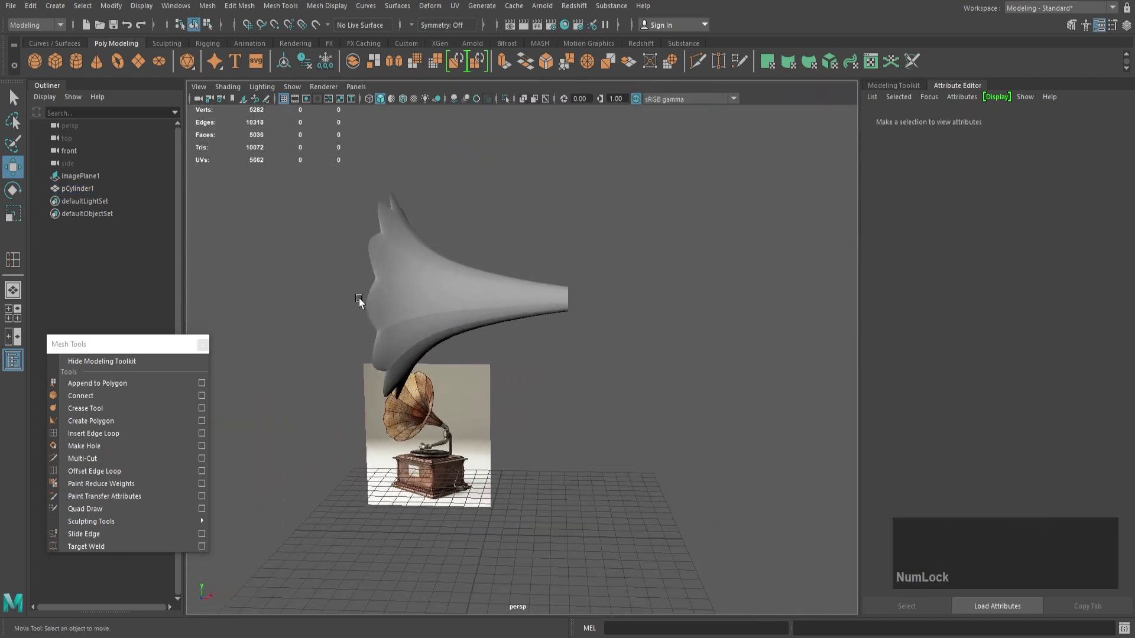
click(52, 62)
alt+right_drag(532, 467, 484, 433)
alt+middle_drag(484, 433, 494, 354)
alt+right_drag(494, 354, 563, 499)
key(r)
drag(488, 465, 570, 473)
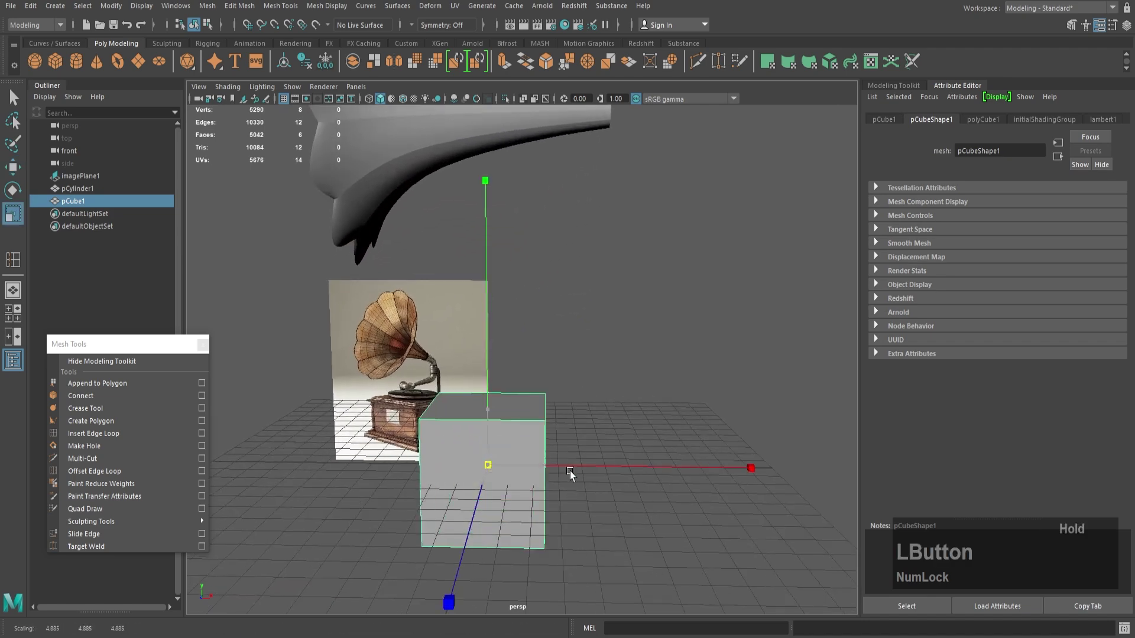
- Raise the cube onto the grid and reduce its height so it forms a low, wide box
drag(489, 402, 496, 347)
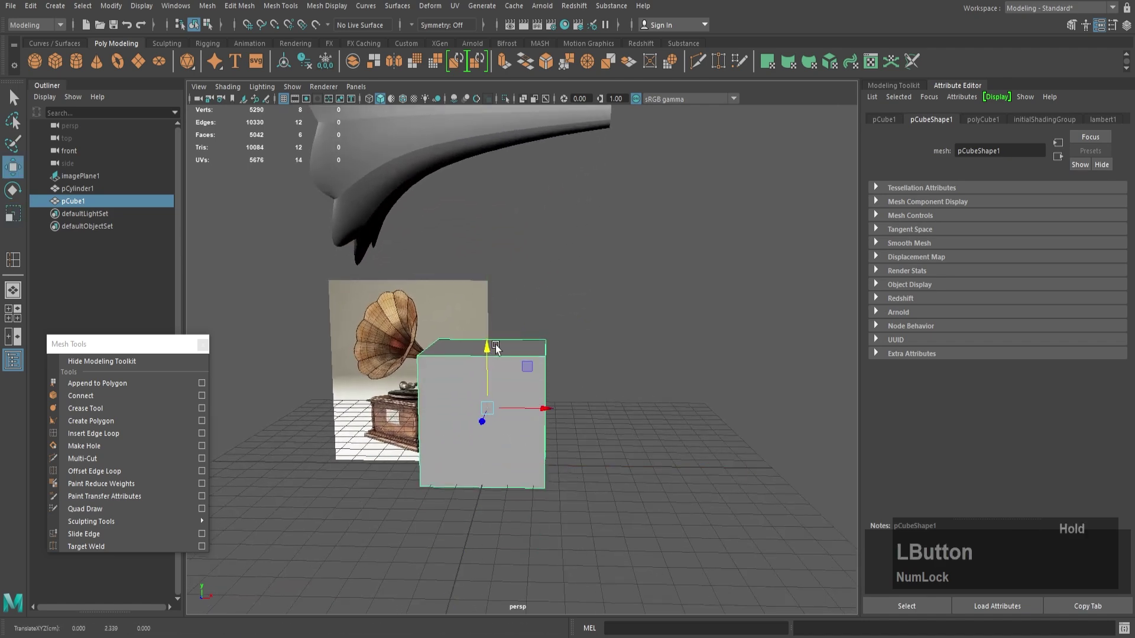
click(489, 404)
alt+right_drag(488, 403, 472, 408)
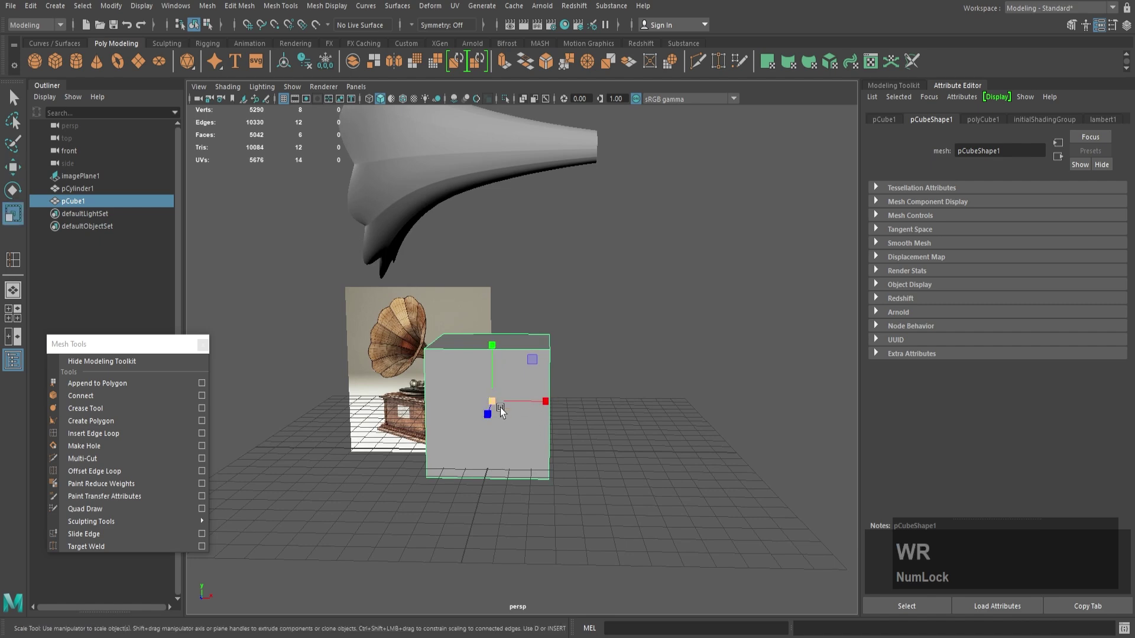
alt+drag(500, 412, 501, 349)
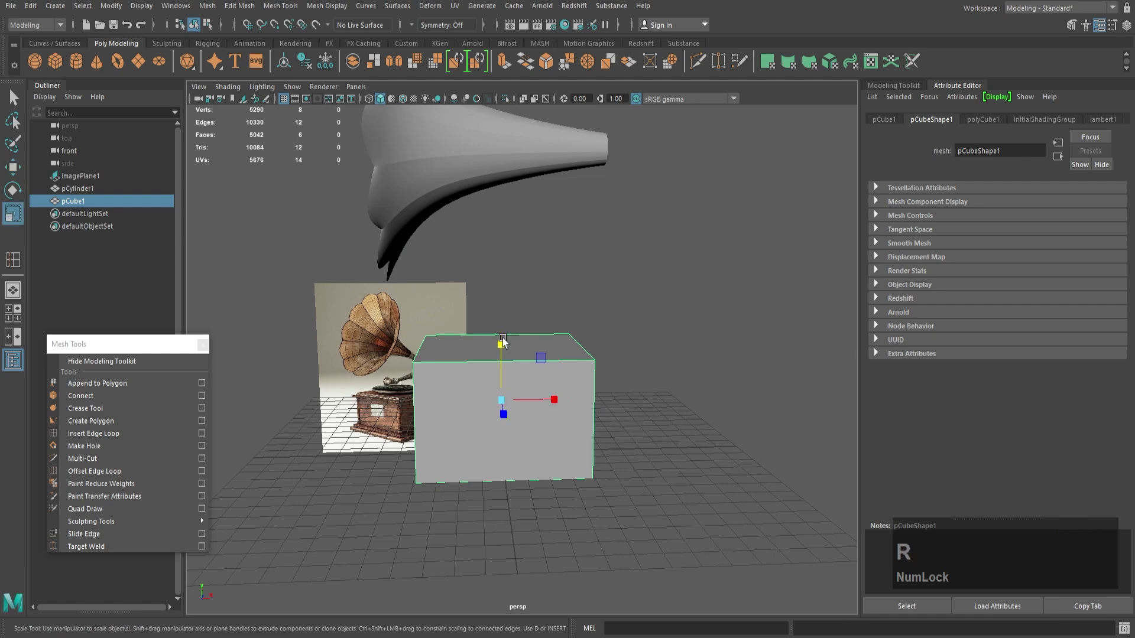
drag(502, 342, 502, 353)
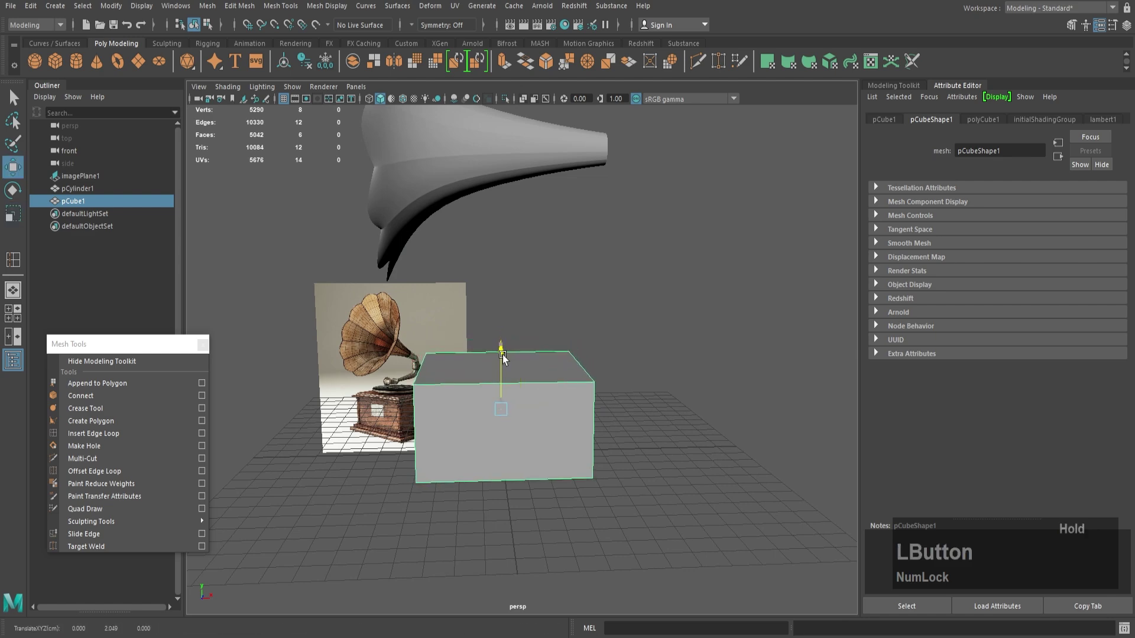
alt+drag(587, 402, 554, 497)
- Enlarge the box in the top view and shift it along X under the horn
key(space)
key(space)
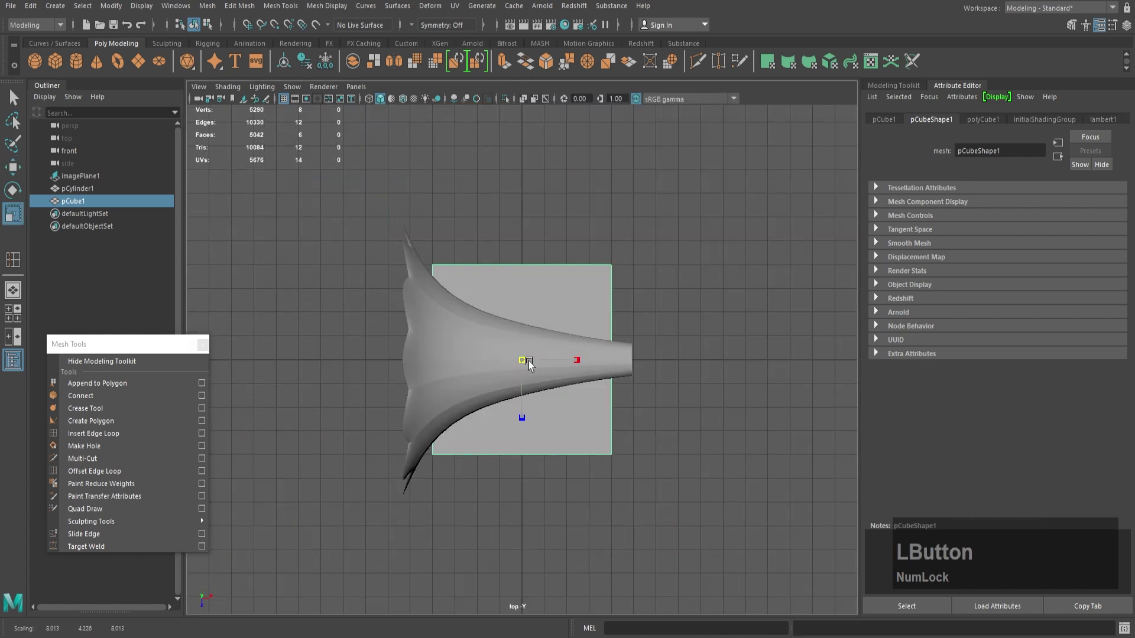
key(space)
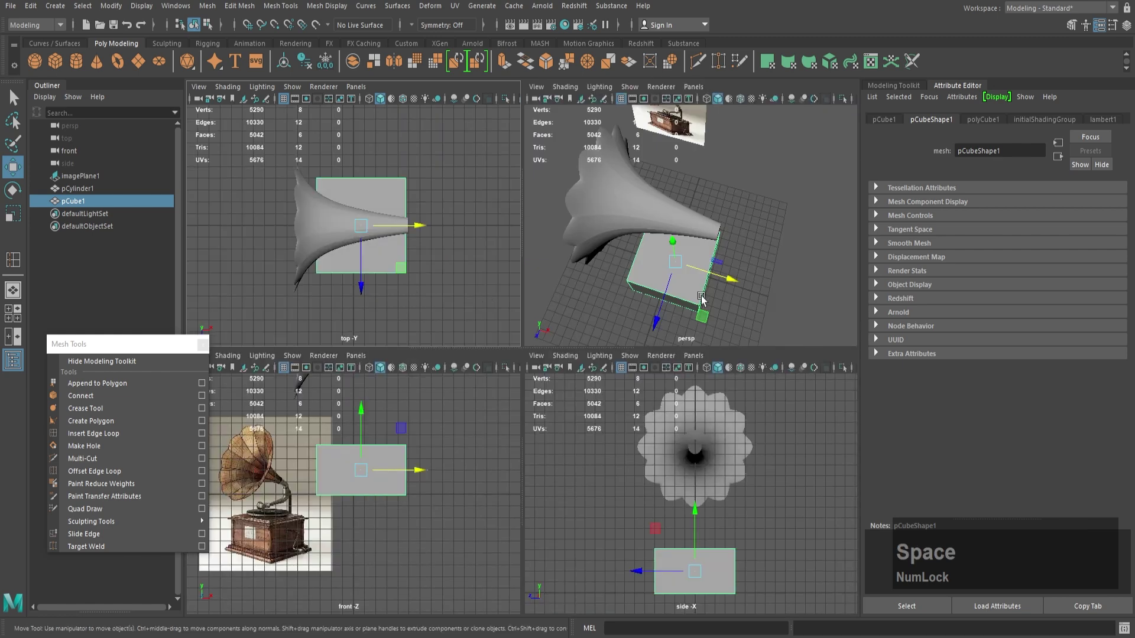
key(space)
alt+drag(691, 329, 615, 270)
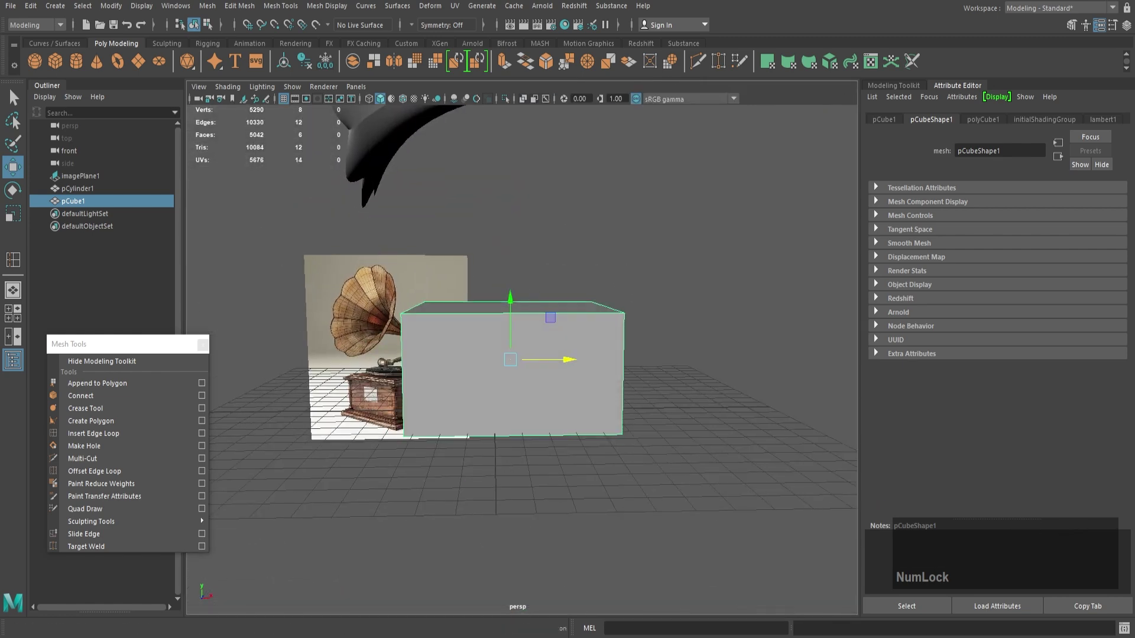
- Extrude the box's top and bottom faces with an offset of -0.560 to form overhanging rims
right_drag(562, 314, 556, 313)
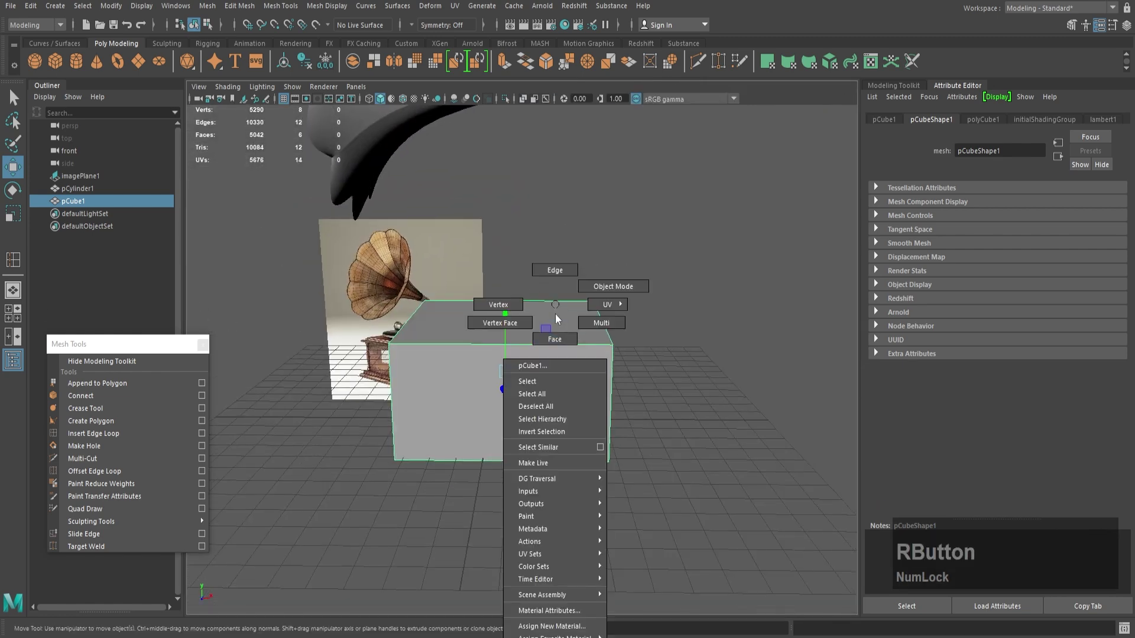
alt+drag(556, 314, 711, 326)
click(556, 371)
key(ctrl+e)
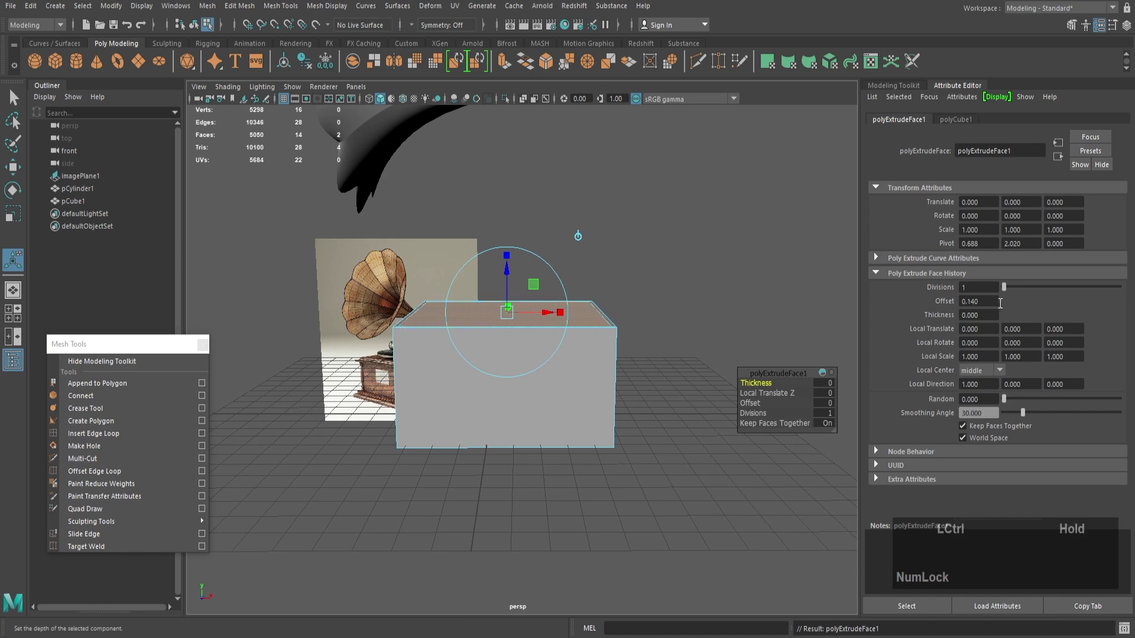
click(990, 318)
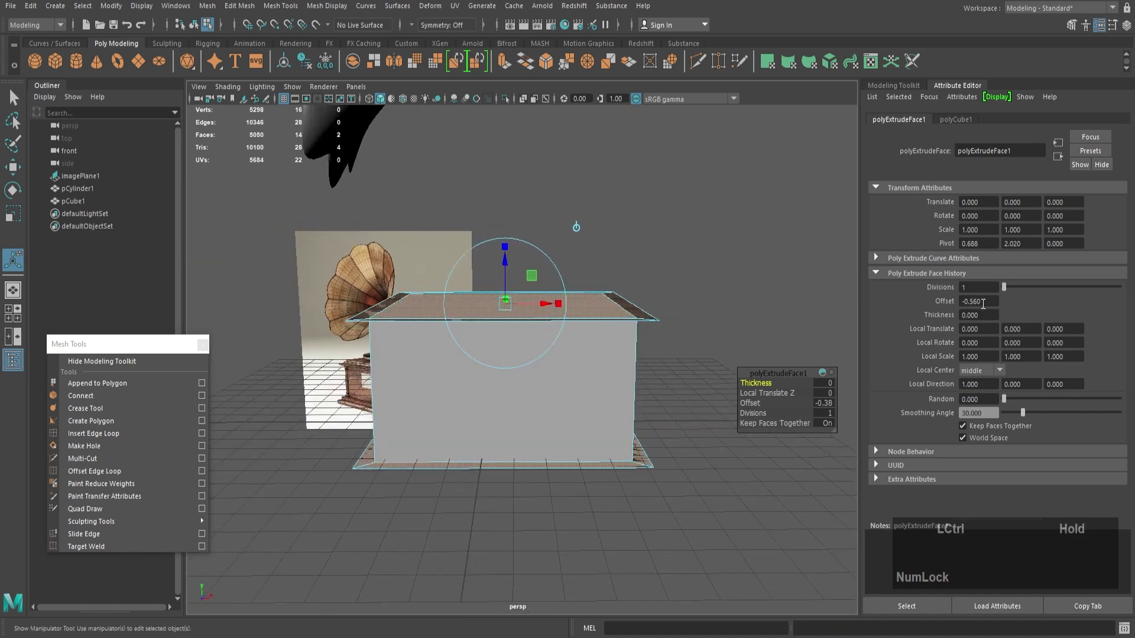
drag(519, 188, 520, 175)
scroll(553, 290, up, 2)
alt+drag(554, 293, 548, 279)
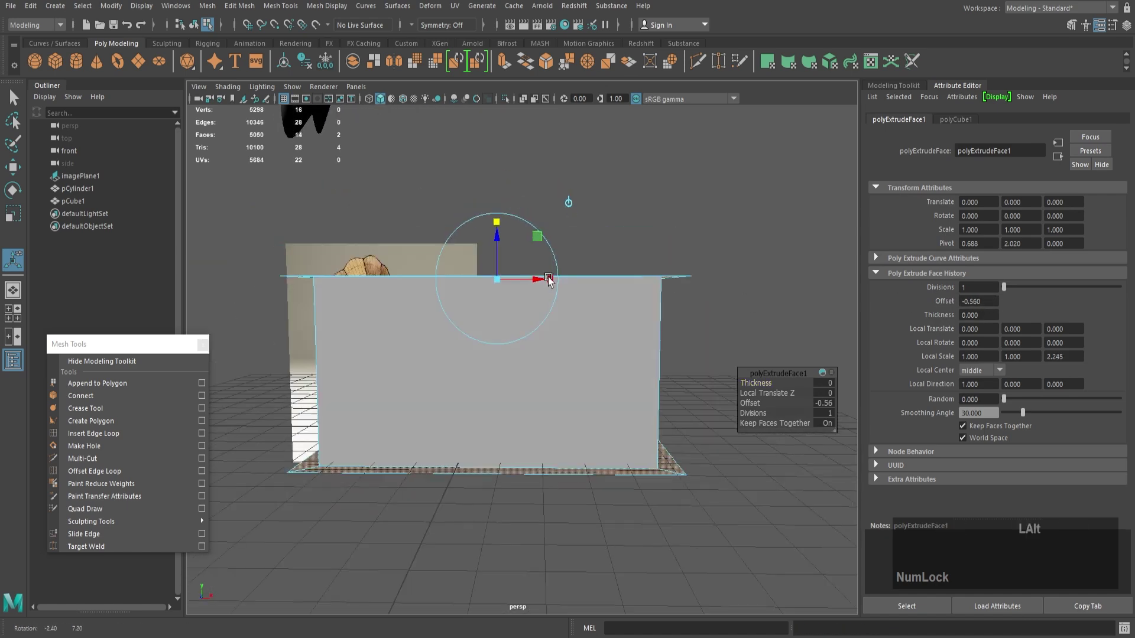
- Extrude the overhanging top and bottom faces vertically to turn the rims into thick slabs
key(ctrl+a)
drag(894, 332, 1034, 80)
click(893, 85)
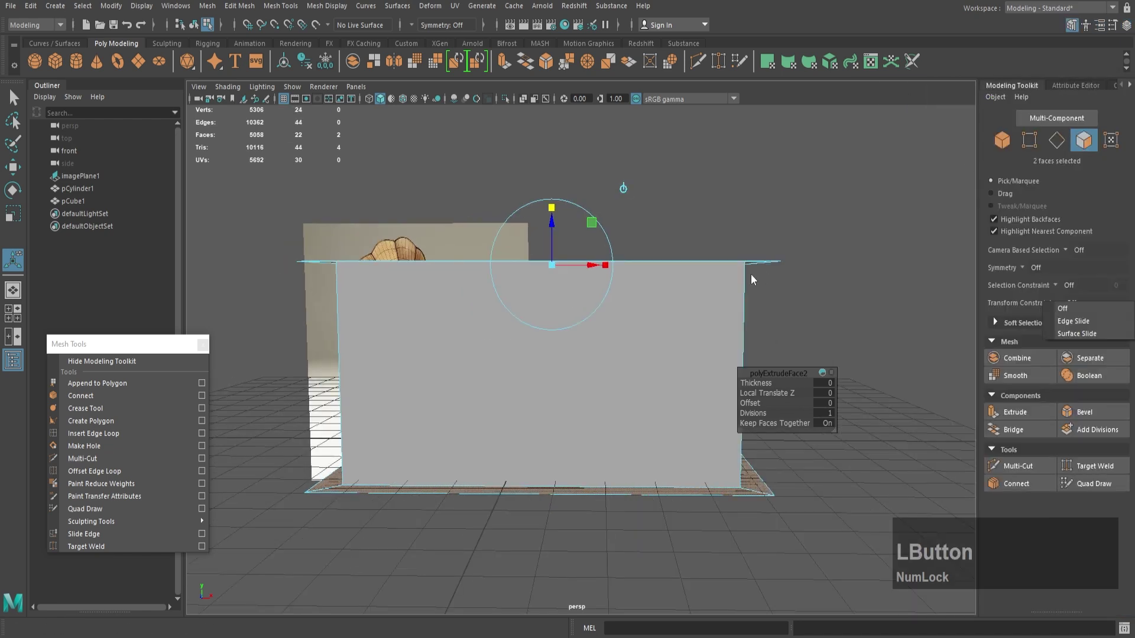
alt+drag(698, 251, 688, 278)
scroll(688, 278, down, 2)
alt+drag(615, 301, 609, 287)
click(607, 289)
key(w)
drag(562, 255, 562, 177)
click(567, 355)
drag(561, 314, 616, 296)
click(616, 295)
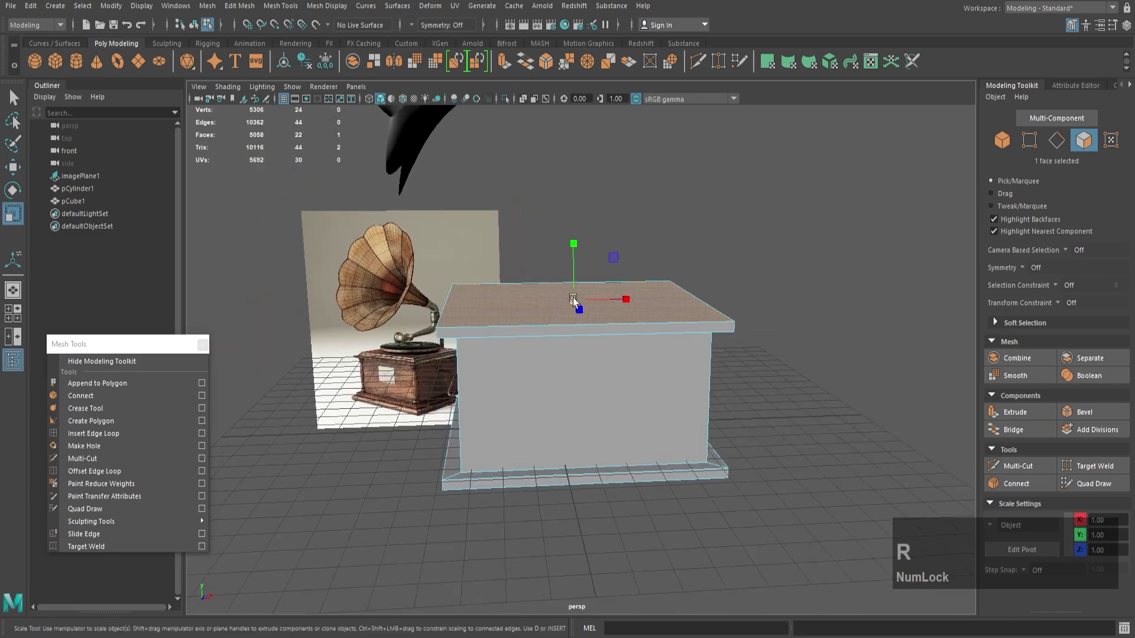
scroll(568, 331, up, 4)
alt+drag(582, 349, 629, 446)
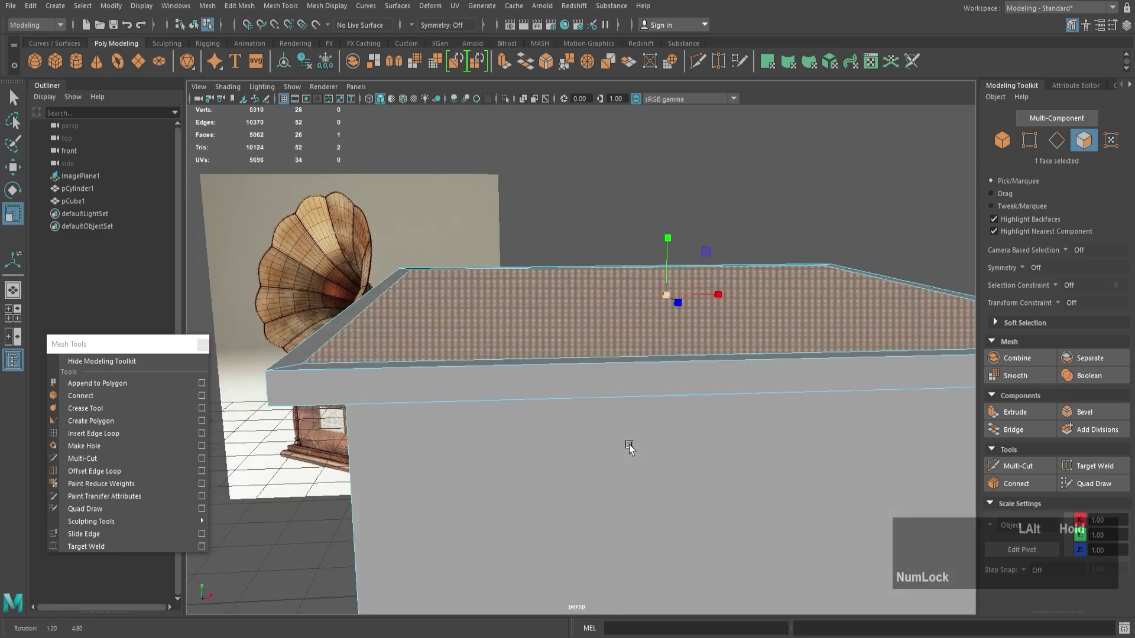
key(z)
key(z)
- Inset the top face of the upper slab and extrude it upward with a thickness of 0.230
key(ctrl+e)
key(ctrl+a)
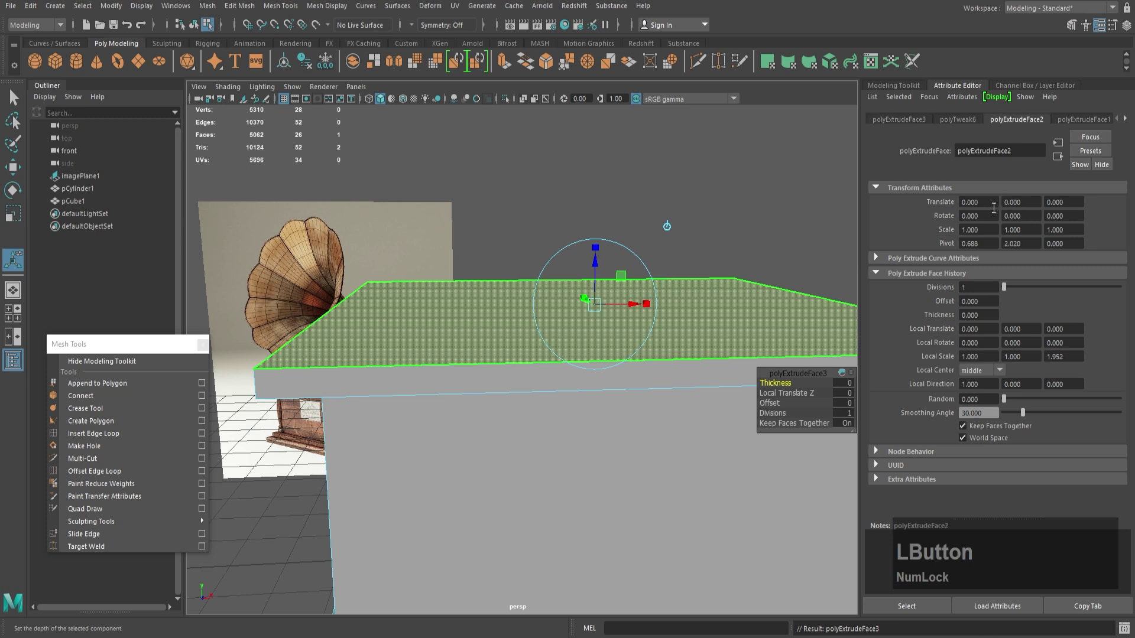
key(ctrl+z)
key(ctrl+e)
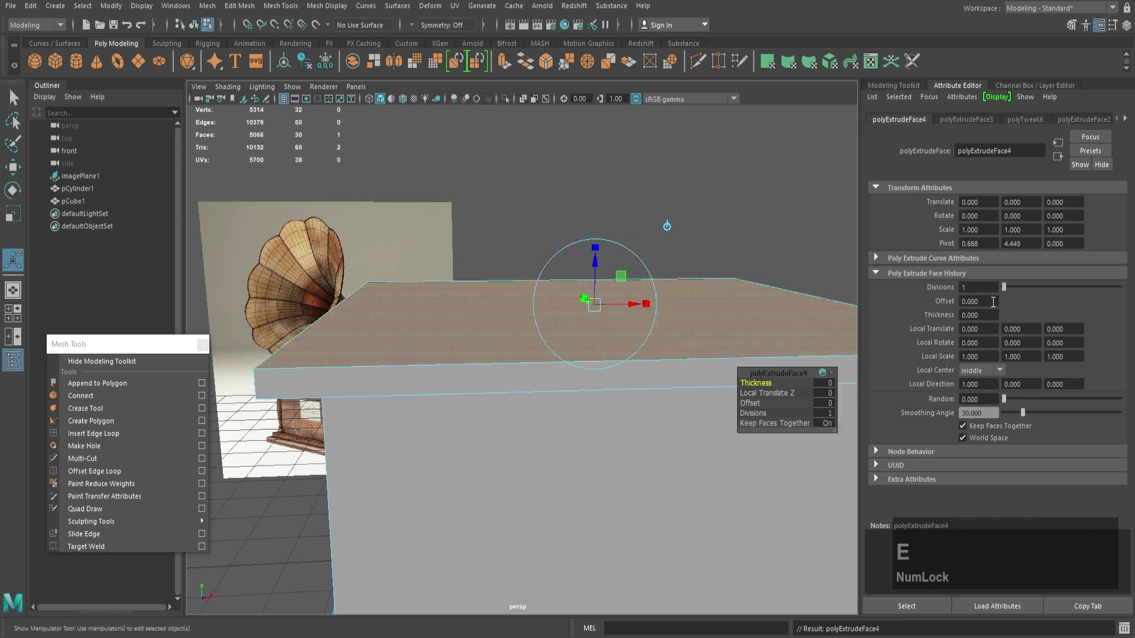
ctrl+drag(997, 314, 1003, 314)
key(ctrl+z)
key(ctrl+e)
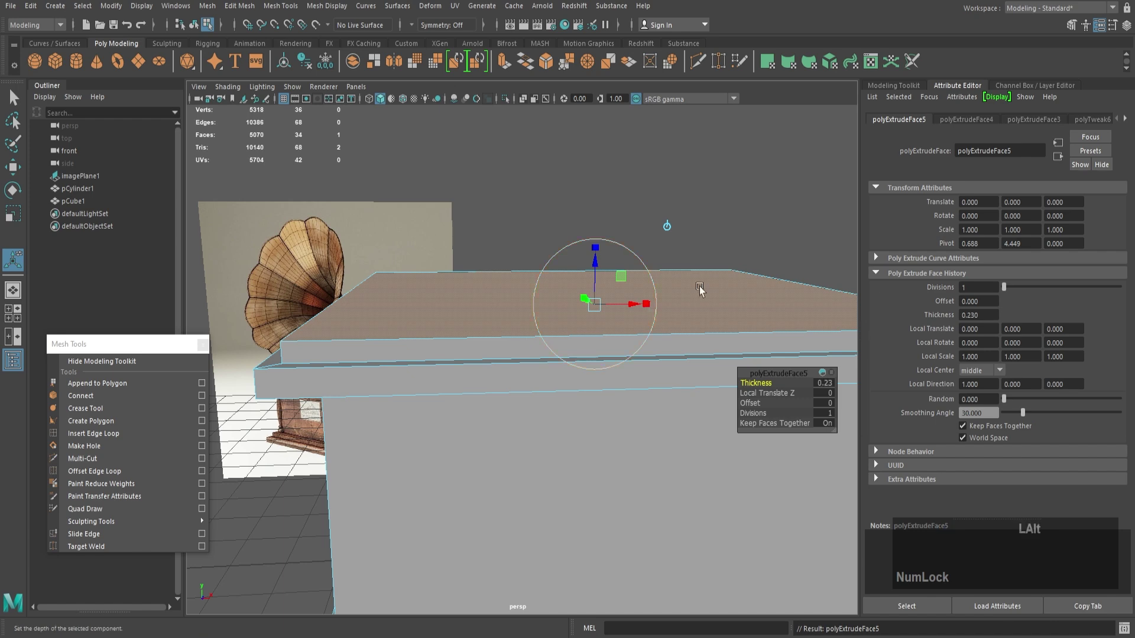
- Extrude the top face again, scale it inward to about 0.95 and extrude it slightly upward as another tier
alt+right_drag(700, 288, 611, 296)
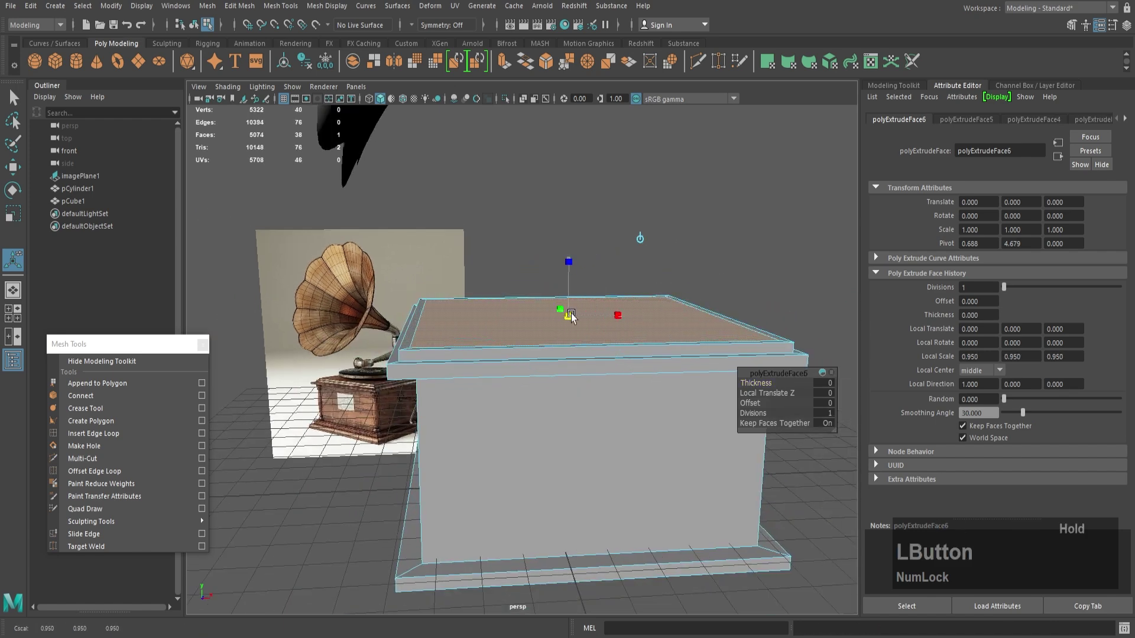
drag(571, 314, 567, 315)
key(w)
mouse_move(573, 265)
shift+mouse_down()
mouse_move(572, 254)
mouse_move(575, 263)
shift+mouse_up()
- Select the underside face of the bottom slab and extrude it downward to add a lower band
alt+drag(575, 263, 551, 409)
click(574, 347)
key(shift+period)
key(shift+period)
key(r)
key(z)
alt+drag(551, 408, 512, 355)
click(512, 354)
key(w)
shift+drag(566, 310, 520, 418)
- Select the four side faces of the lowest band and extrude them outward to widen the base
click(564, 342)
shift+double_click(558, 393)
key(r)
key(ctrl+e)
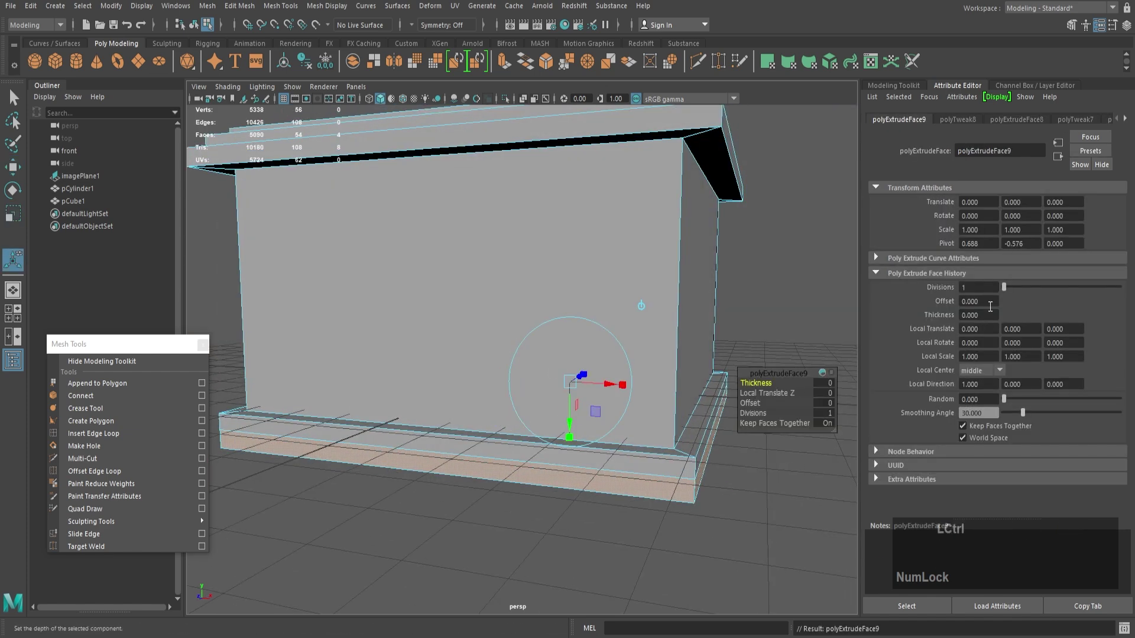
ctrl+drag(993, 311, 1013, 312)
- Return to object mode, raise the finished box slightly and deselect it
alt+right_drag(662, 366, 530, 393)
alt+drag(530, 393, 609, 354)
right_drag(621, 305, 690, 289)
alt+drag(579, 313, 603, 349)
key(w)
drag(558, 283, 565, 272)
click(691, 255)
alt+right_drag(685, 272, 644, 308)
alt+drag(645, 308, 608, 327)
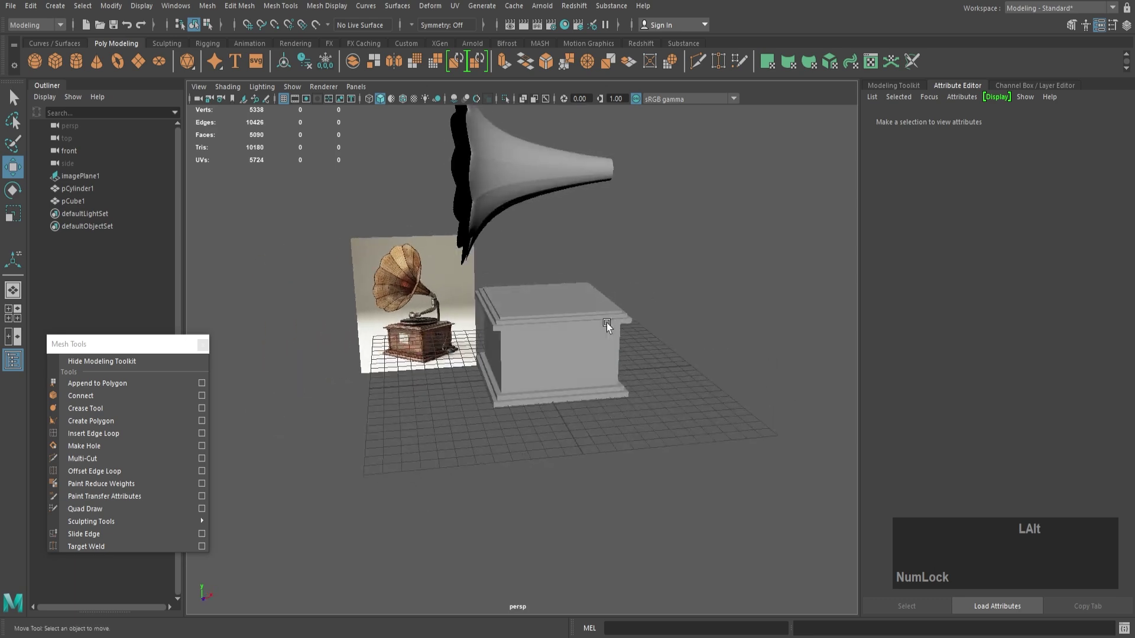
- Insert pairs of evenly spaced edge loops along the box's length, width and height, using multiple edge loops set to 2
click(610, 331)
alt+right_drag(613, 349, 690, 457)
click(93, 434)
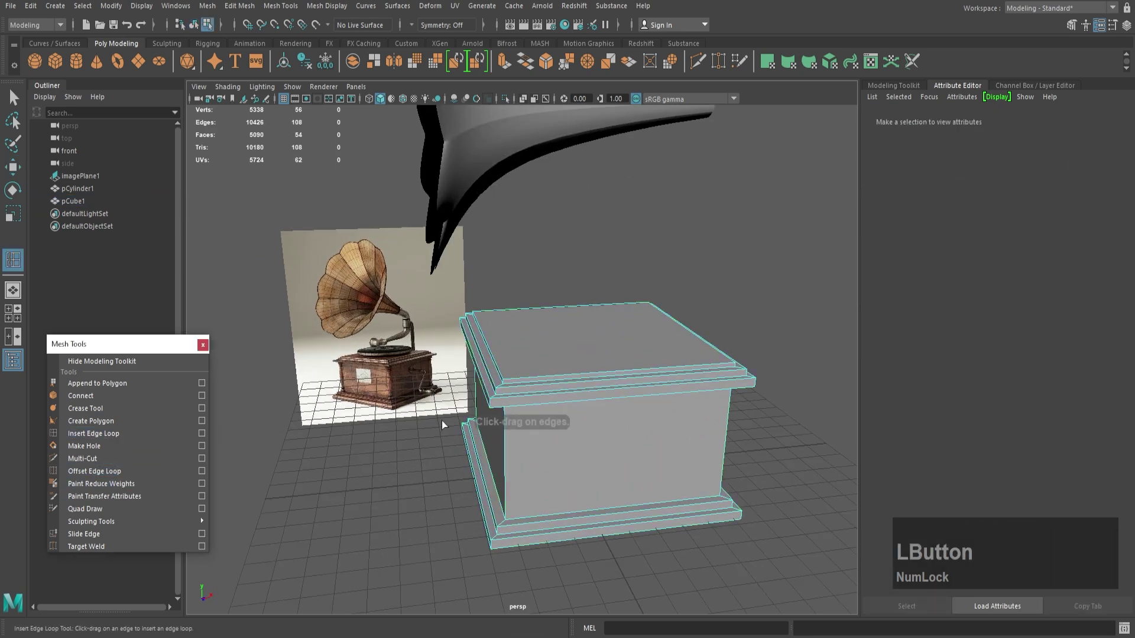
alt+right_drag(441, 421, 213, 440)
click(201, 433)
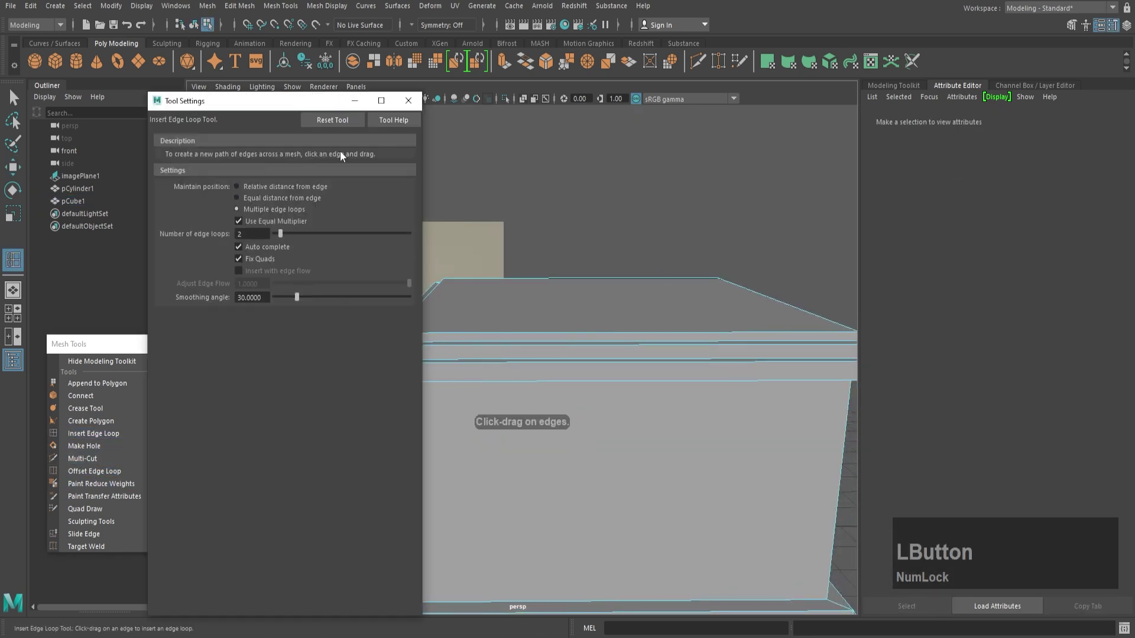
click(409, 101)
click(609, 333)
alt+drag(751, 336, 568, 349)
click(697, 380)
click(437, 366)
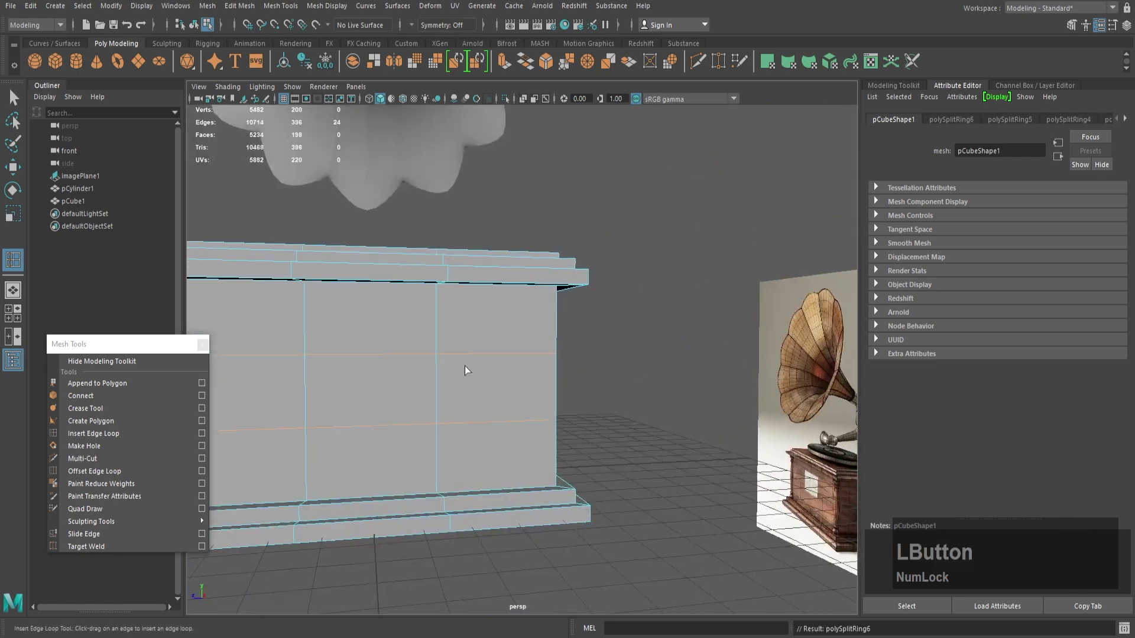
alt+drag(465, 371, 562, 397)
alt+middle_drag(562, 397, 532, 378)
alt+drag(532, 378, 567, 348)
click(136, 433)
click(202, 433)
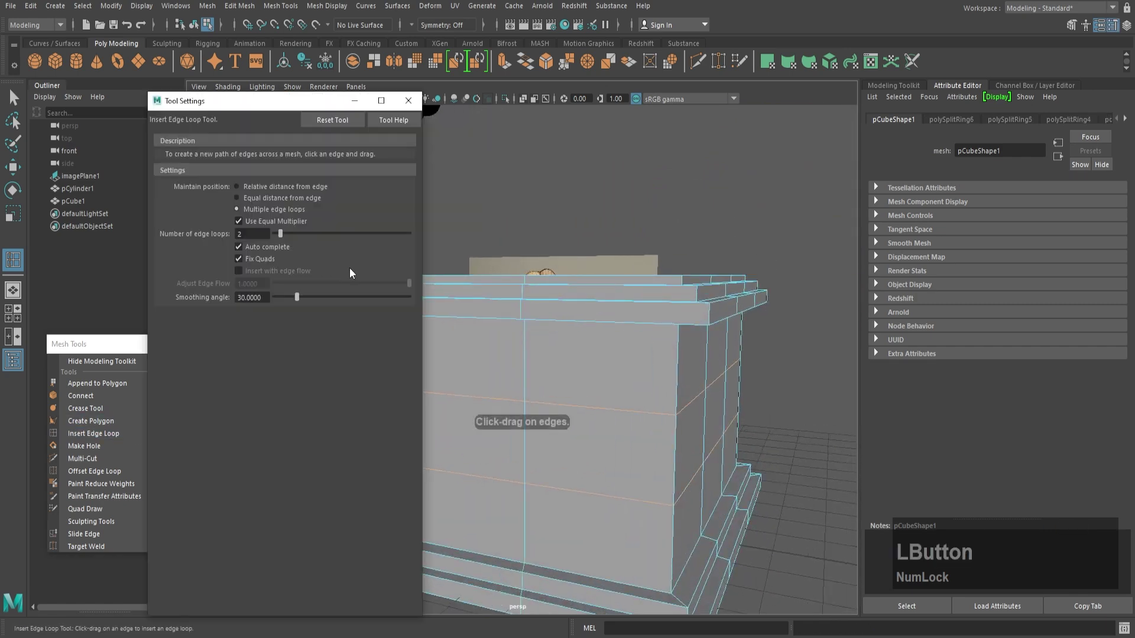
click(408, 100)
- Select the paired vertical edge loops on the box's sides and scale them outward until they sit close to the corners
alt+drag(414, 178, 562, 332)
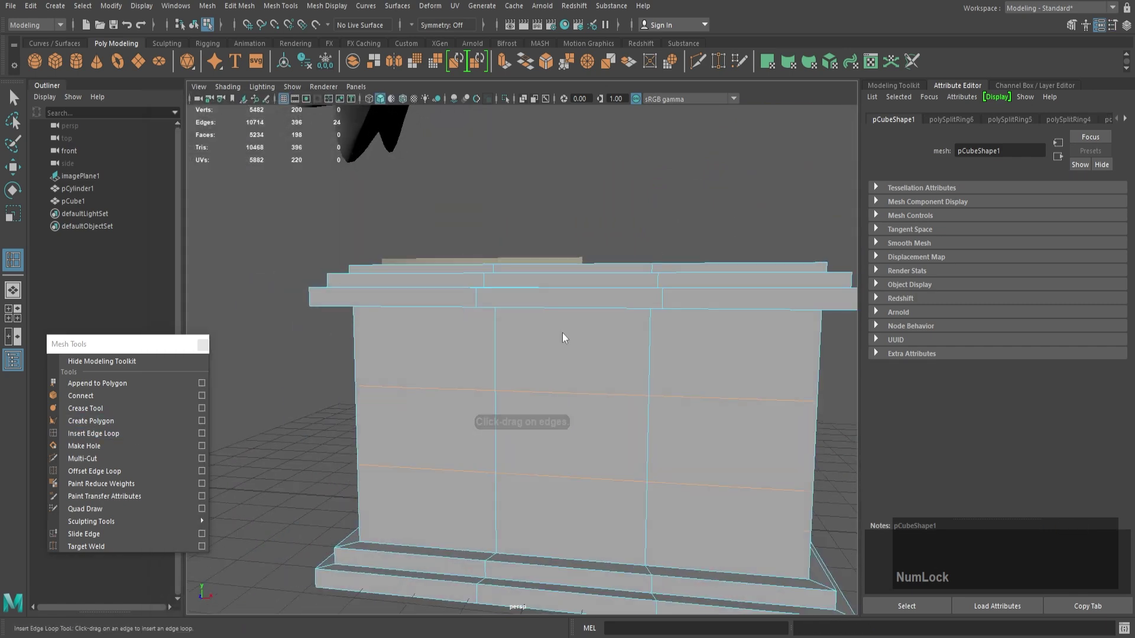
click(650, 438)
alt+drag(653, 435, 644, 411)
key(r)
alt+drag(744, 416, 609, 402)
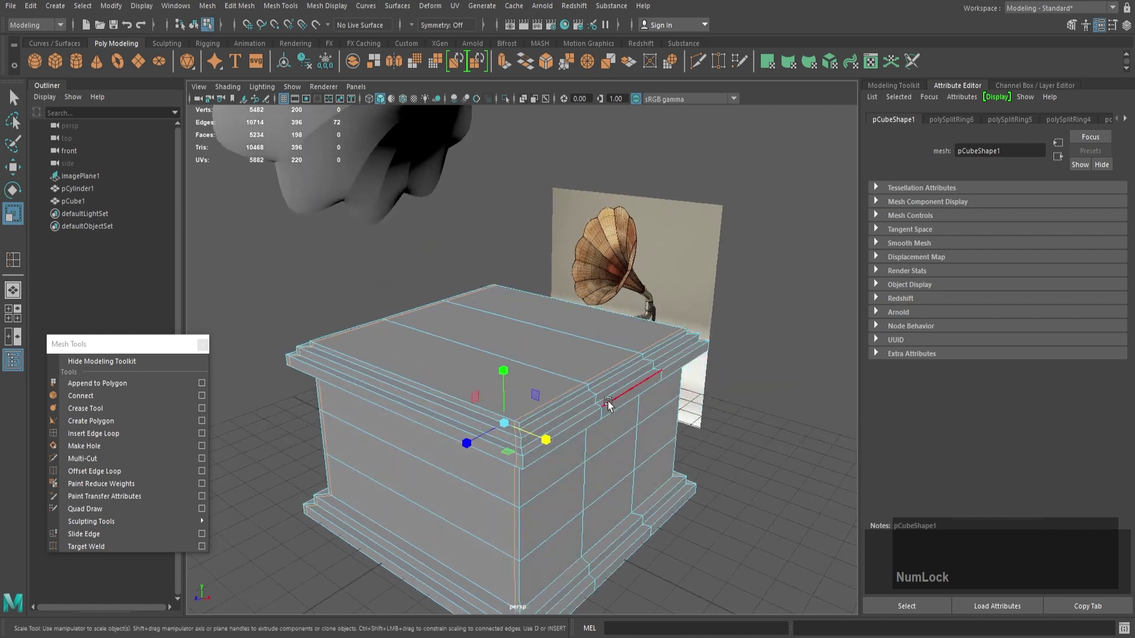
drag(466, 443, 381, 474)
- Select the two horizontal edge loops that run around the box's wall
double_click(504, 513)
alt+drag(467, 479, 541, 438)
shift+double_click(507, 468)
scroll(540, 438, up, 5)
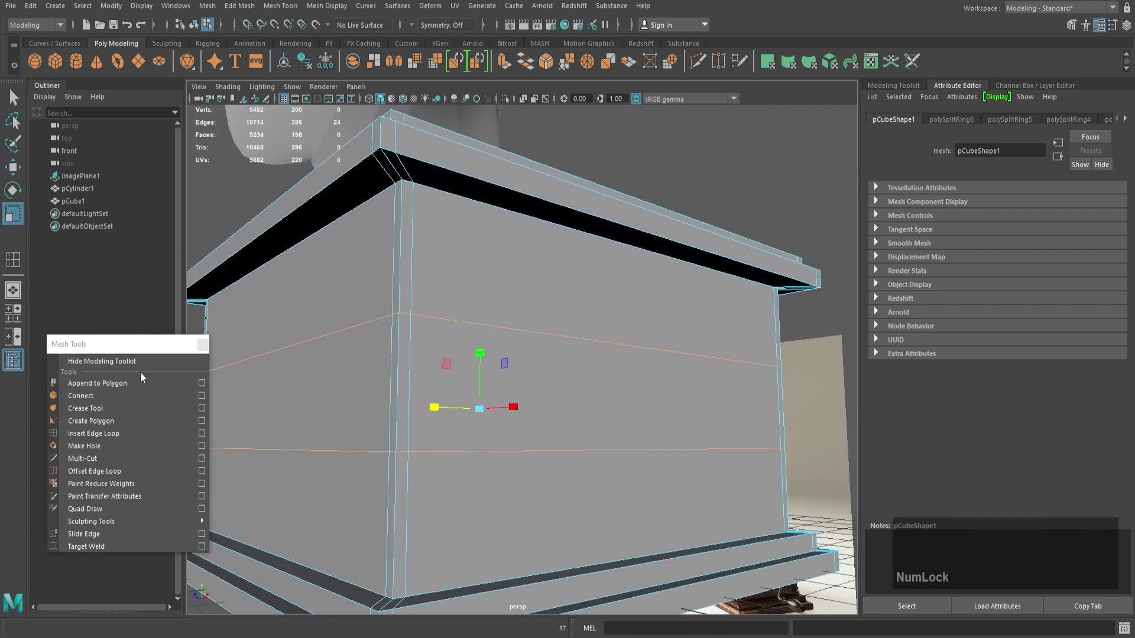
- Insert single support edge loops around the box's wall near its upper and lower ends
click(183, 433)
drag(417, 207, 416, 190)
alt+middle_drag(426, 316, 426, 217)
drag(410, 444, 413, 454)
alt+middle_drag(445, 254, 426, 469)
scroll(426, 469, up, 3)
alt+middle_drag(384, 279, 468, 388)
- Switch edge loop insertion to multiple loops and add a pair around each of the three top bands and two base bands
click(200, 434)
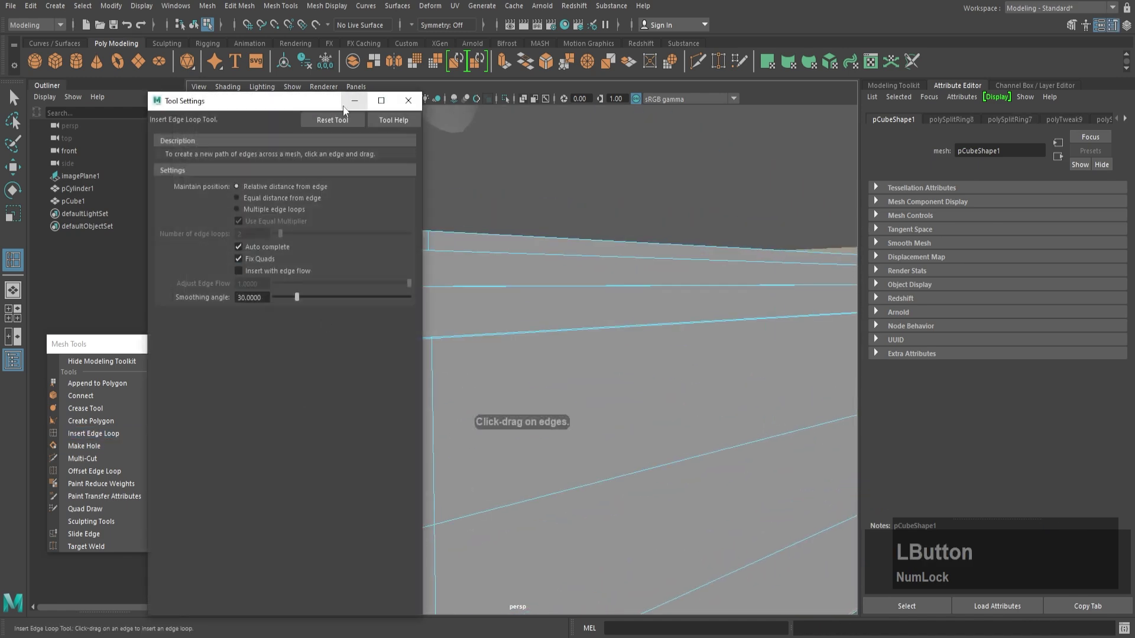
click(403, 104)
click(405, 303)
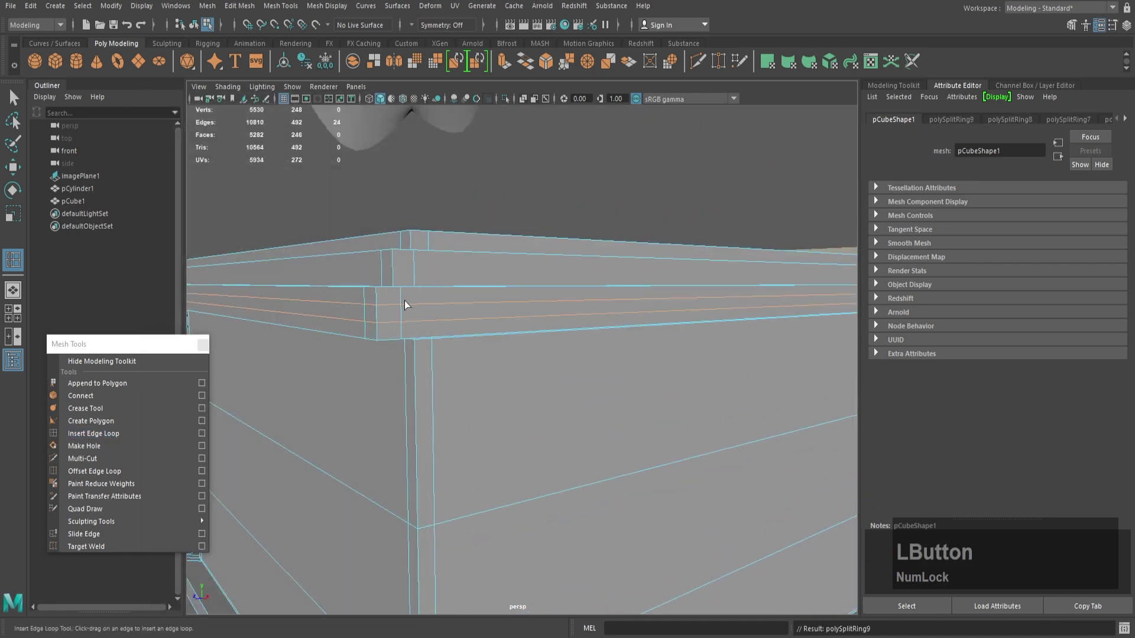
click(430, 242)
alt+right_drag(521, 355, 463, 390)
alt+middle_drag(461, 585, 464, 409)
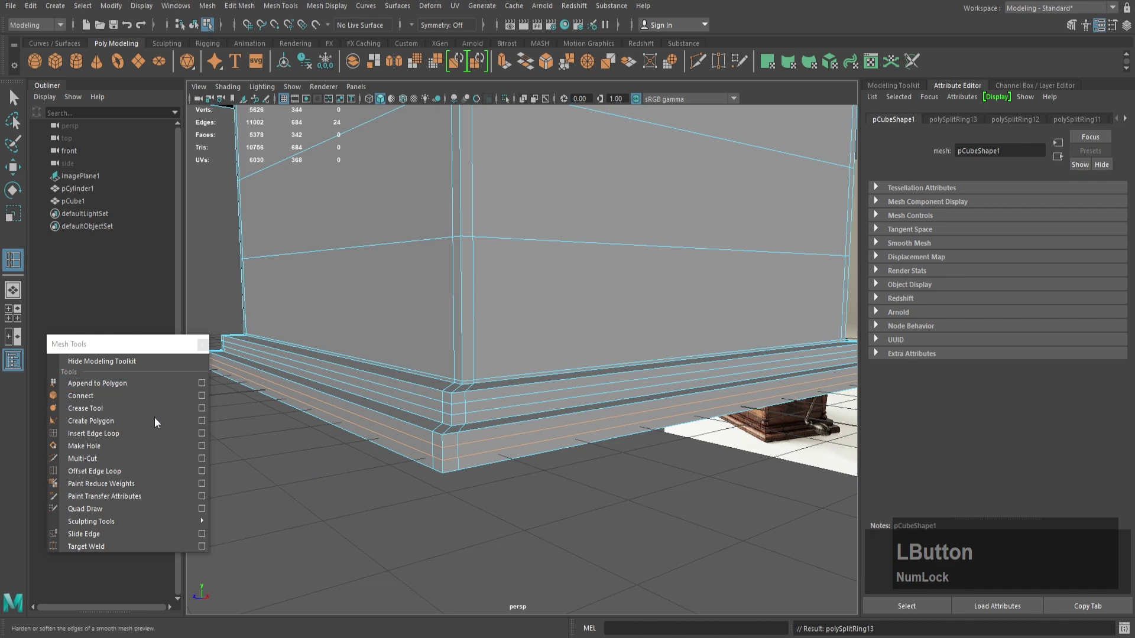
- Scale the pairs of edge loops on the two base bands vertically toward the bands' upper and lower edges
click(157, 433)
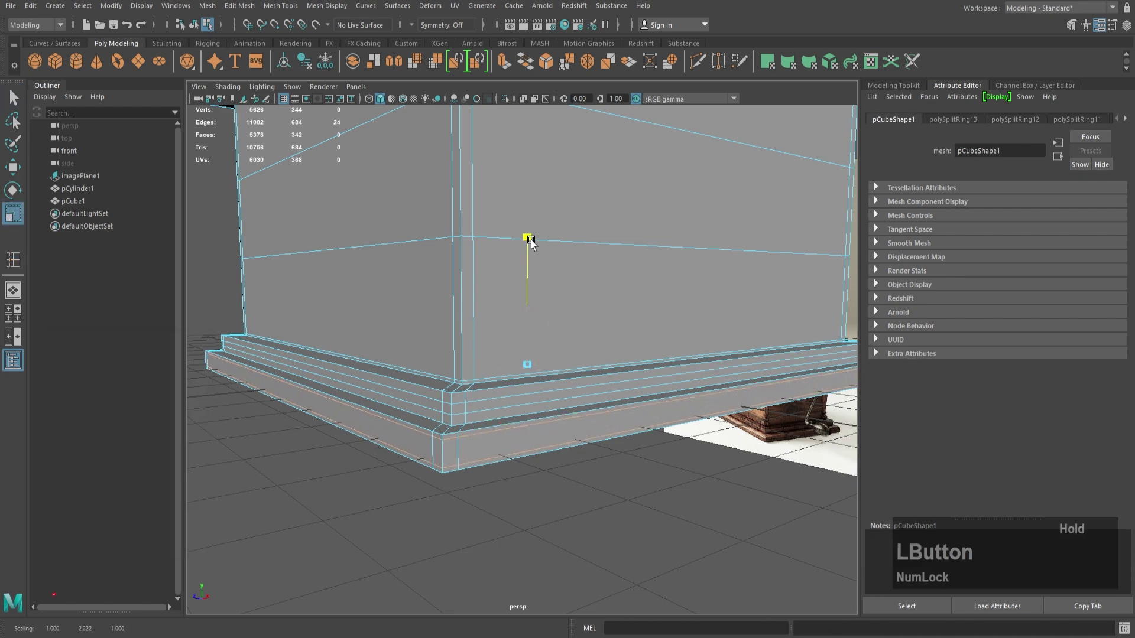
double_click(496, 400)
shift+double_click(498, 411)
drag(527, 292, 530, 198)
alt+right_drag(530, 251, 506, 256)
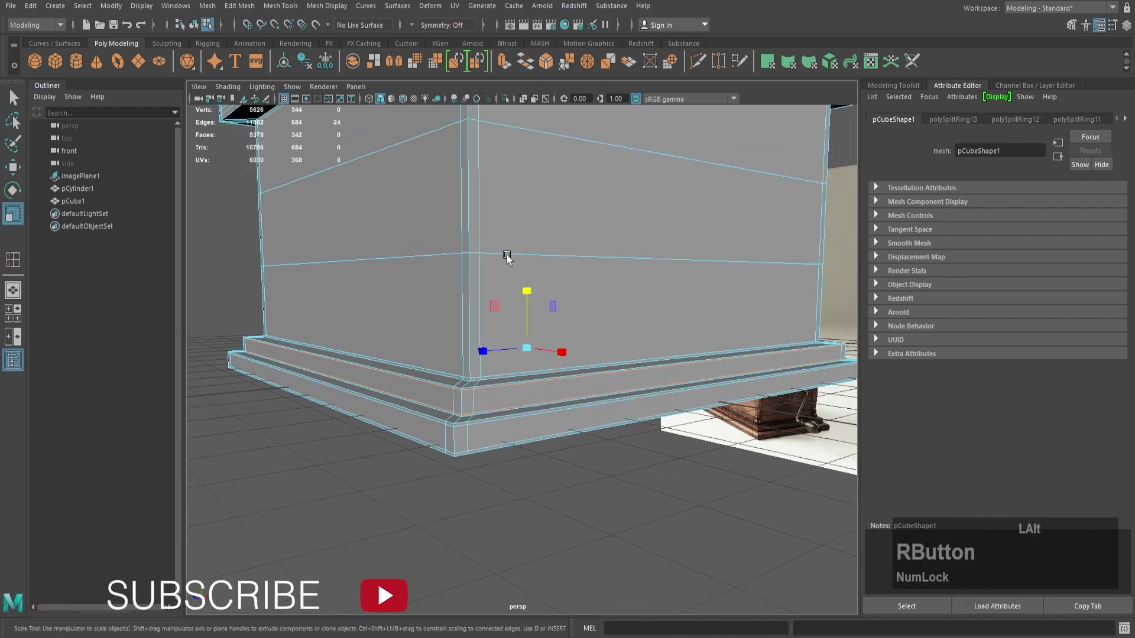
- Scale the pairs of edge loops on the three top bands vertically toward each band's edges
alt+middle_drag(507, 256, 491, 414)
click(480, 340)
alt+drag(507, 195, 438, 452)
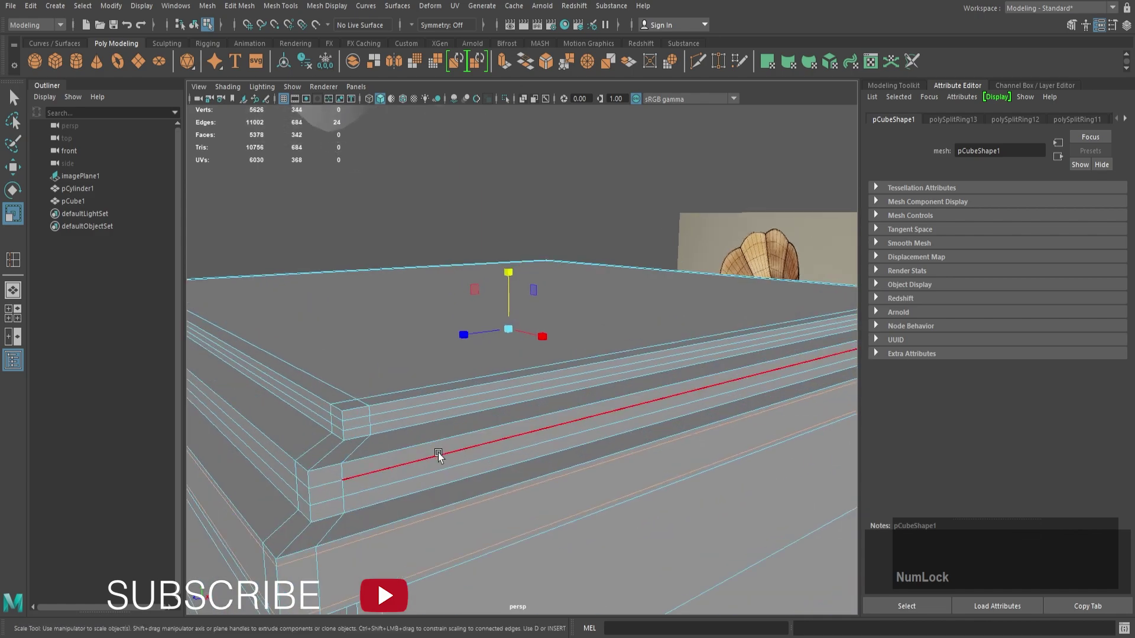
double_click(435, 408)
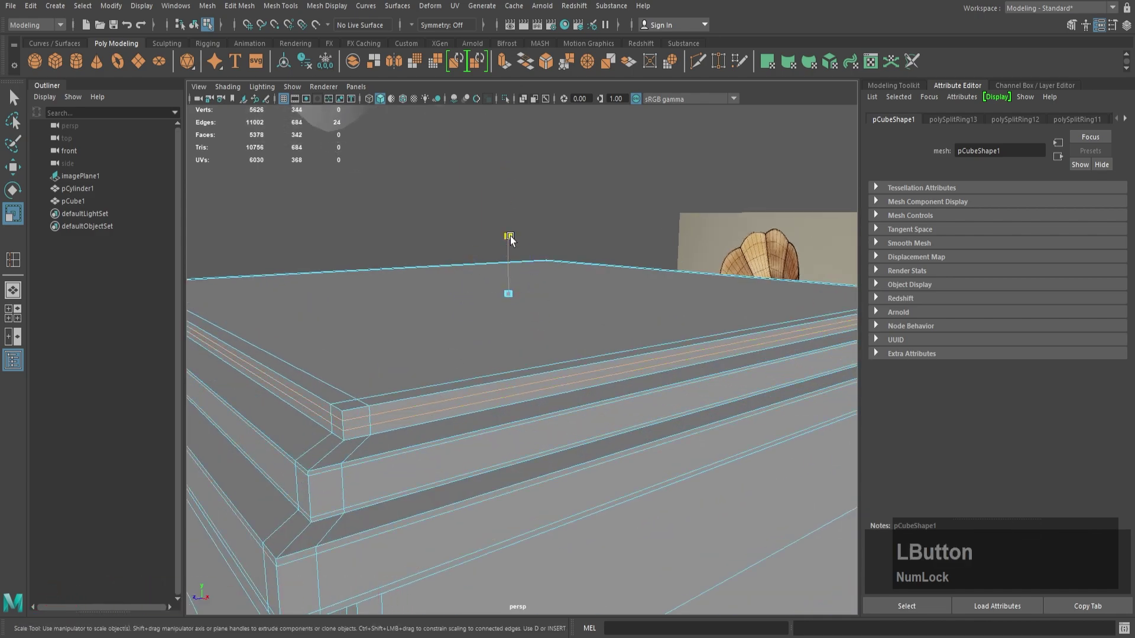
drag(510, 237, 510, 202)
- Return to object mode, inspect the box in smooth preview, and restore its unsmoothed display
alt+right_drag(485, 266, 370, 328)
right_drag(514, 314, 560, 268)
key(3)
click(560, 268)
alt+drag(521, 355, 512, 384)
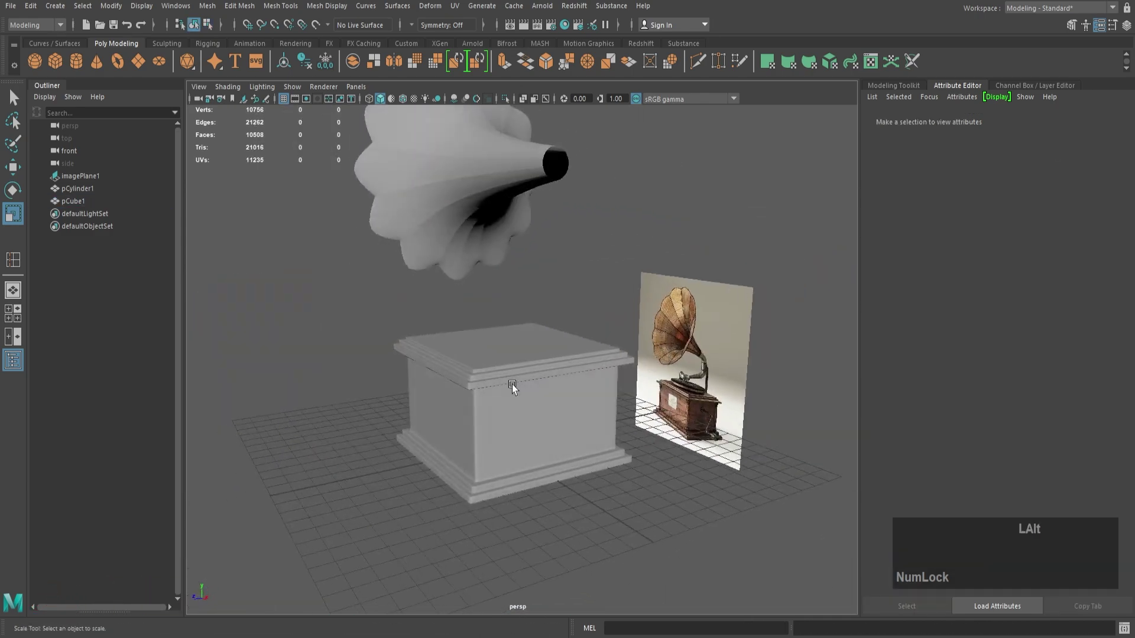
click(512, 384)
alt+right_drag(512, 384, 561, 425)
alt+drag(561, 449, 666, 474)
key(1)
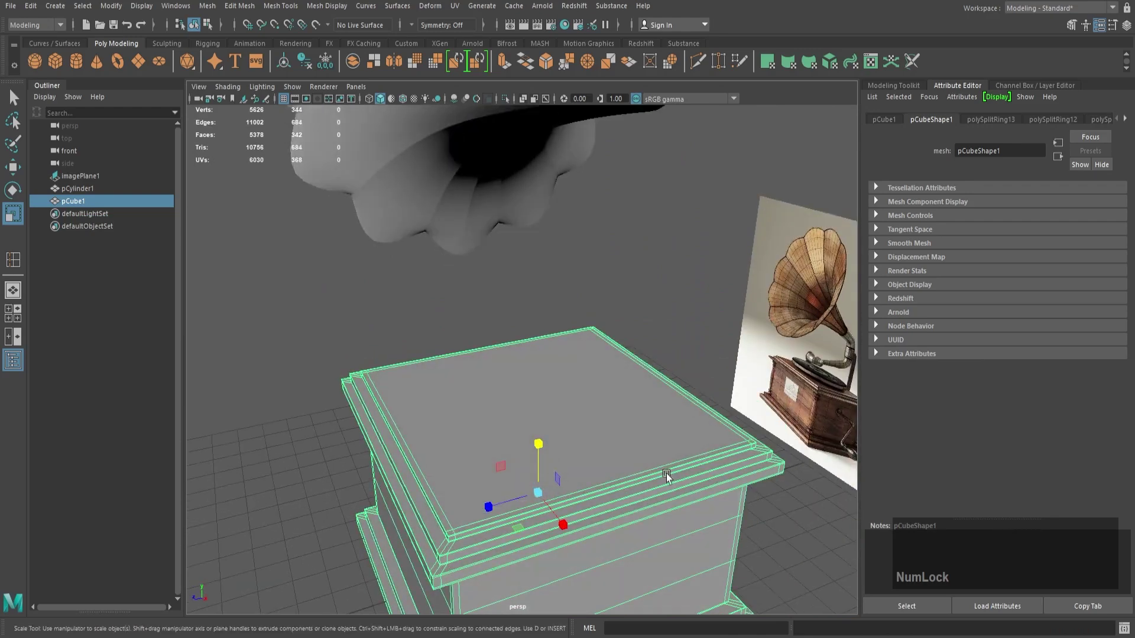
- Create a polygon cylinder beside the box's corner, set its axis subdivisions to 12 and stretch it to about the wall's height
alt+middle_drag(666, 474, 663, 364)
click(75, 61)
alt+drag(450, 314, 603, 319)
key(w)
drag(553, 453, 642, 520)
click(998, 120)
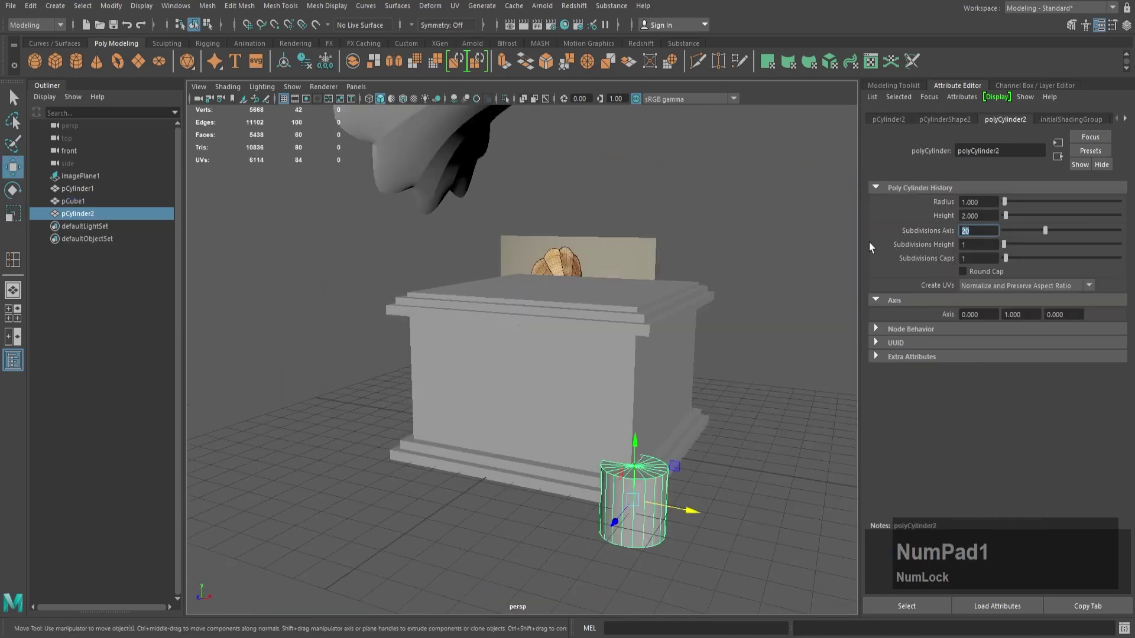
key(r)
drag(640, 447, 643, 329)
alt+drag(652, 283, 671, 284)
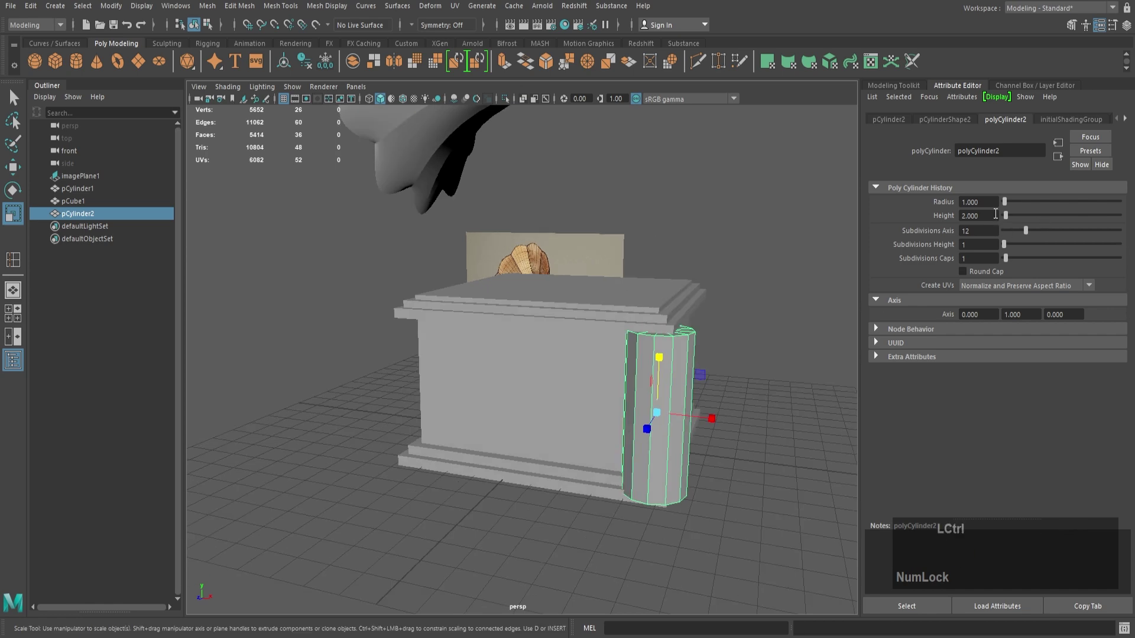
- Reduce the cylinder's radius to 0.2 and position it upright against the box's vertical corner
ctrl+drag(986, 203, 944, 211)
alt+right_drag(724, 406, 813, 422)
mouse_move(718, 422)
alt+mouse_down()
mouse_move(669, 431)
mouse_move(654, 451)
mouse_move(578, 342)
mouse_move(651, 355)
mouse_move(715, 422)
alt+mouse_up()
key(w)
drag(725, 425, 535, 438)
alt+drag(590, 492, 619, 303)
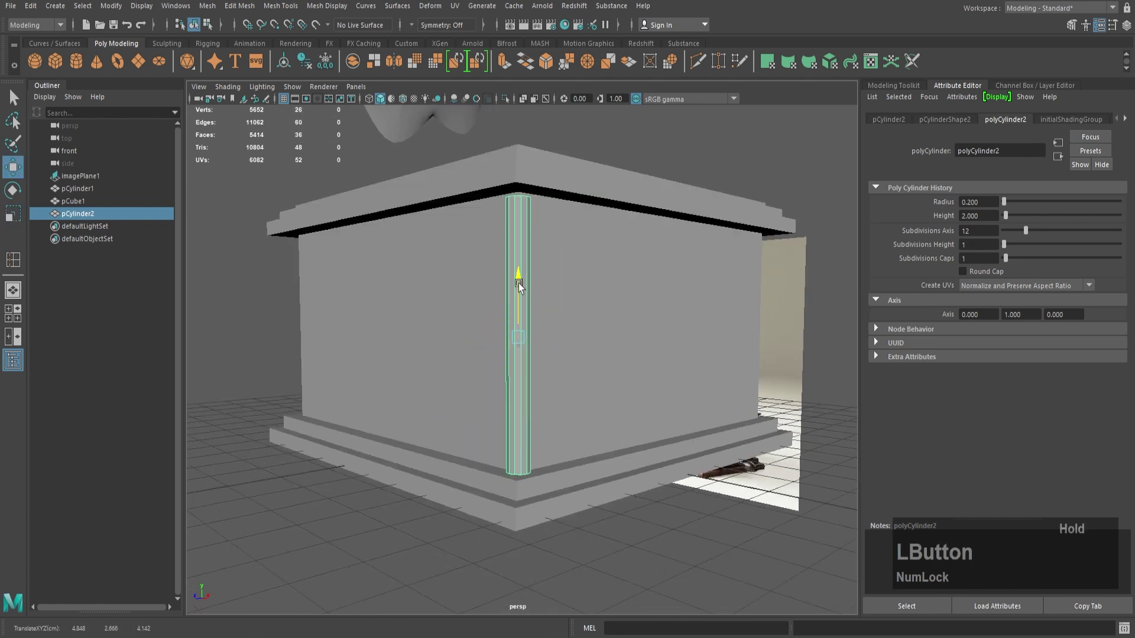
- Set the cylinder's cap subdivisions to 2 and height subdivisions to 3
drag(980, 257, 890, 253)
text(2)
key(Return)
drag(975, 244, 877, 244)
text(3)
key(Return)
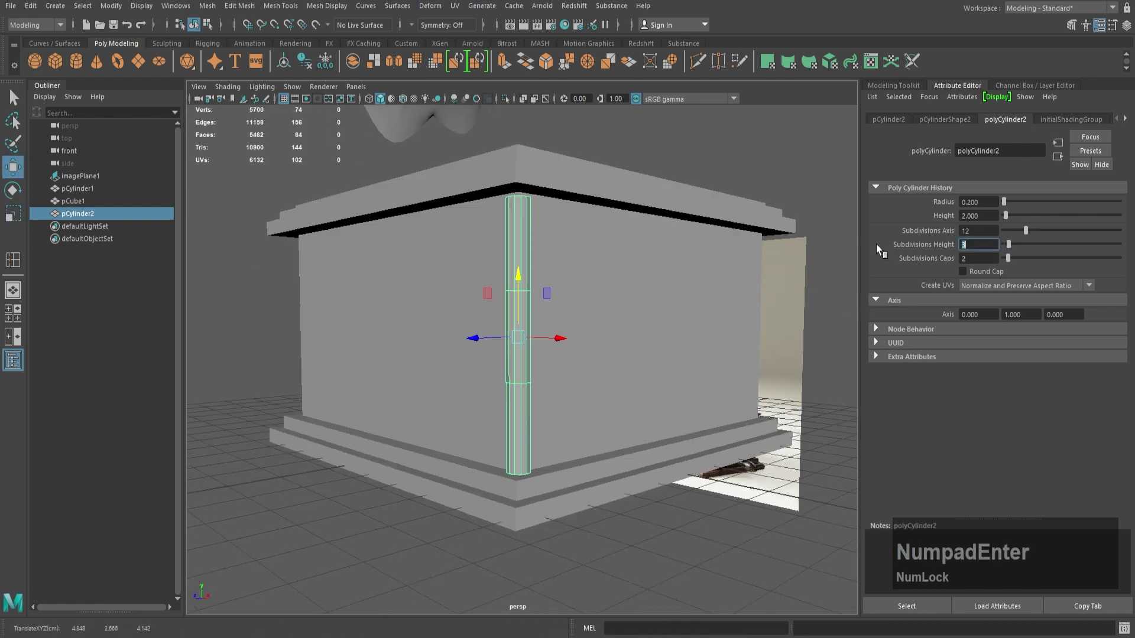
- Select the column's two middle edge loops and scale them apart vertically
alt+right_drag(520, 328, 571, 328)
right_drag(536, 266, 533, 228)
double_click(527, 258)
shift+click(526, 395)
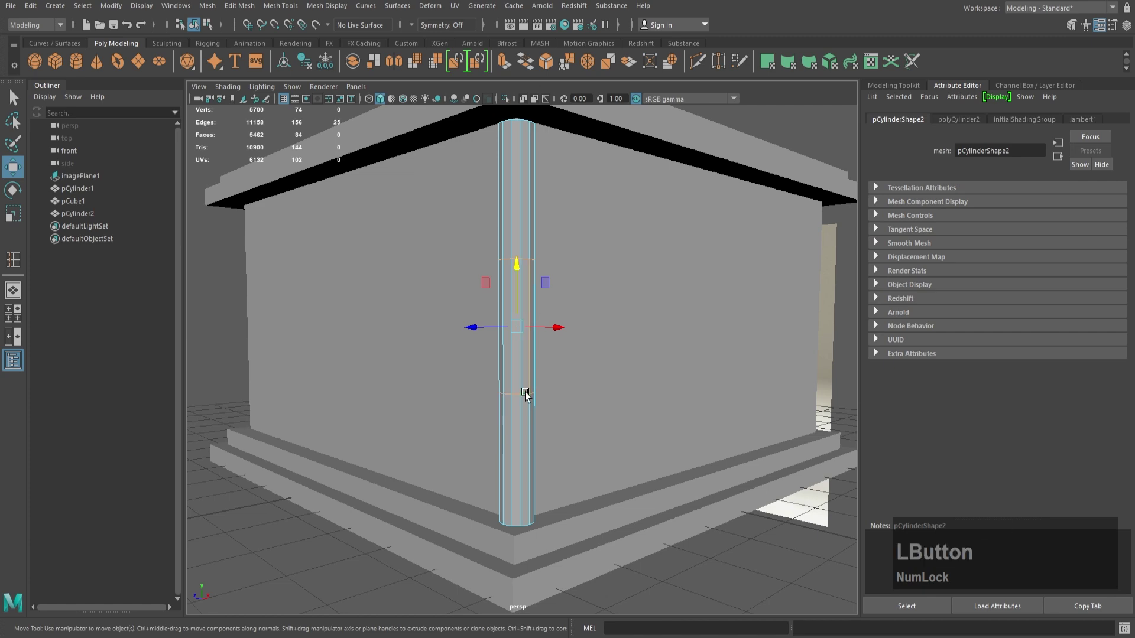
- Select the column's middle ring of faces, scale it up to thicken the shaft and shorten it slightly vertically
shift+click(508, 241)
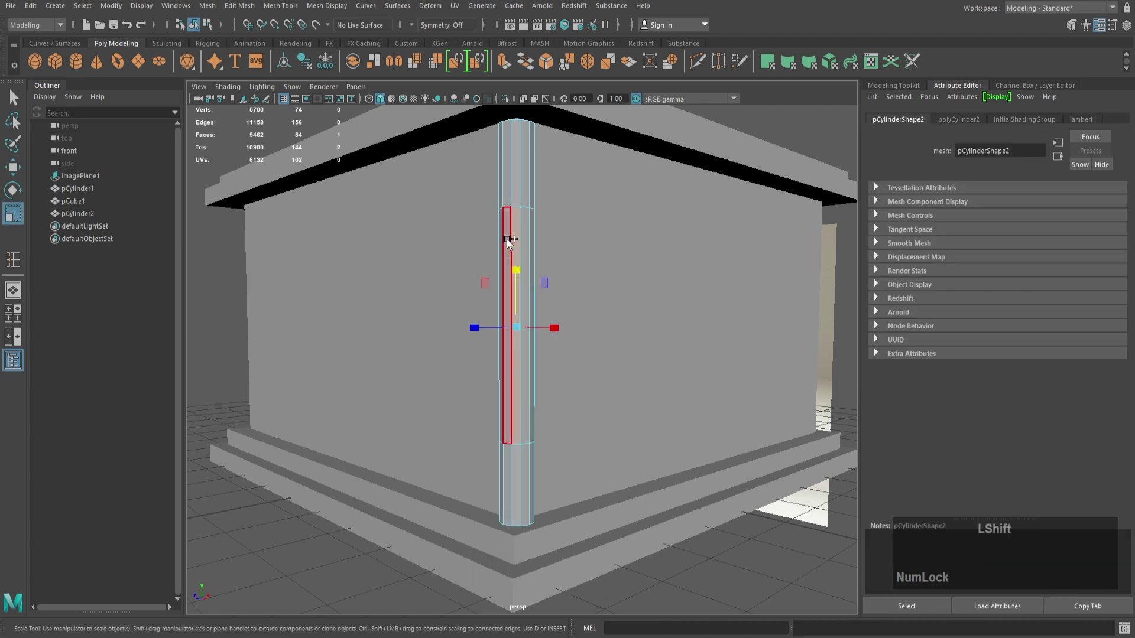
drag(520, 325, 564, 329)
scroll(524, 292, down, 2)
drag(517, 279, 519, 286)
alt+right_drag(550, 286, 534, 286)
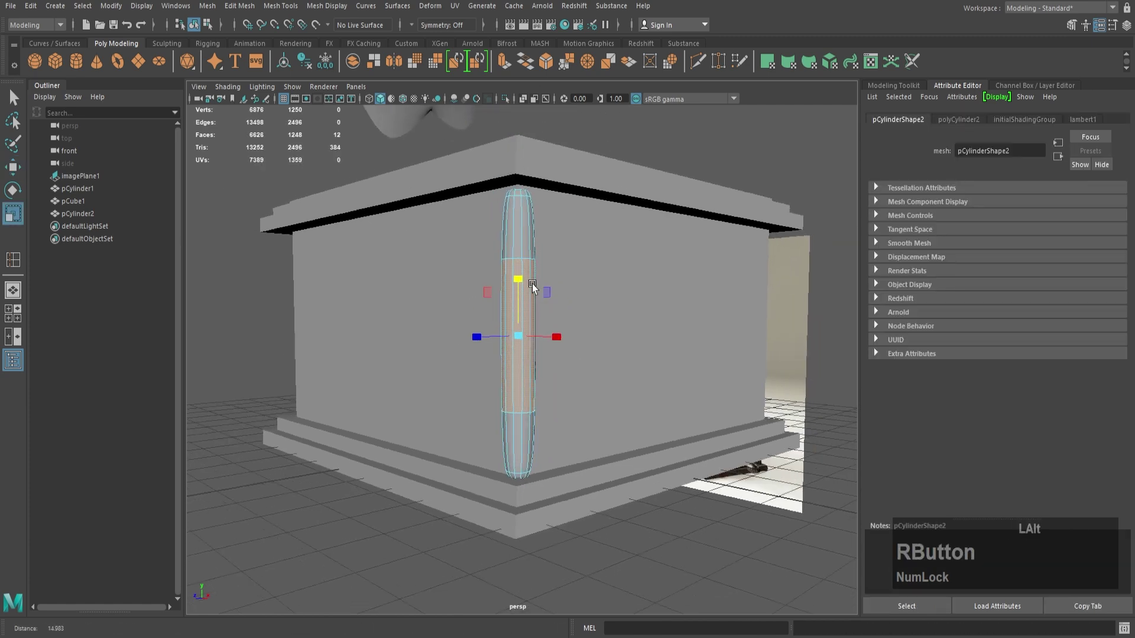
- Restore the unsmoothed display, isolate the column and select all faces of its top cap
alt+drag(535, 286, 570, 254)
key(1)
right_drag(570, 254, 609, 228)
click(506, 99)
alt+drag(591, 307, 597, 355)
right_drag(543, 286, 547, 305)
alt+drag(547, 305, 562, 310)
alt+right_drag(562, 310, 499, 375)
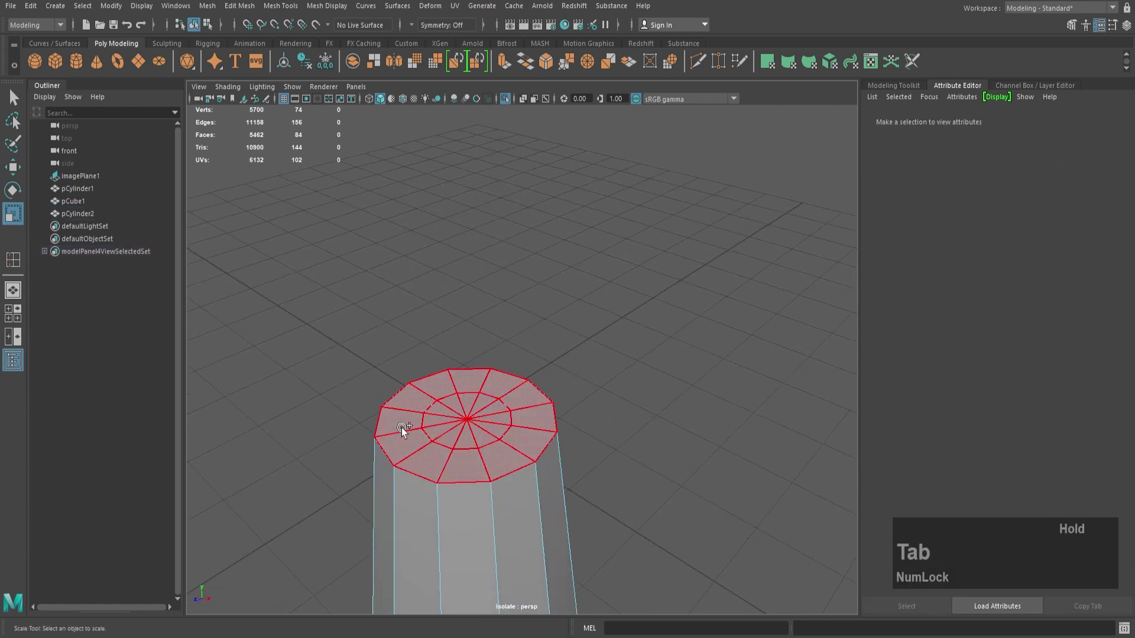
drag(402, 428, 403, 427)
- Extrude the top cap faces upward repeatedly, scaling them in and out to form a ringed collar, and preview it smoothed
alt+drag(403, 428, 575, 350)
key(w)
shift+drag(628, 248, 629, 231)
key(r)
key(w)
mouse_move(625, 270)
mouse_down()
mouse_move(642, 270)
mouse_move(630, 234)
mouse_move(646, 260)
mouse_move(635, 206)
mouse_move(608, 235)
mouse_move(630, 207)
mouse_move(659, 225)
mouse_move(636, 155)
mouse_up()
key(r)
key(z)
key(w)
key(r)
key(z)
key(e)
key(w)
key(3)
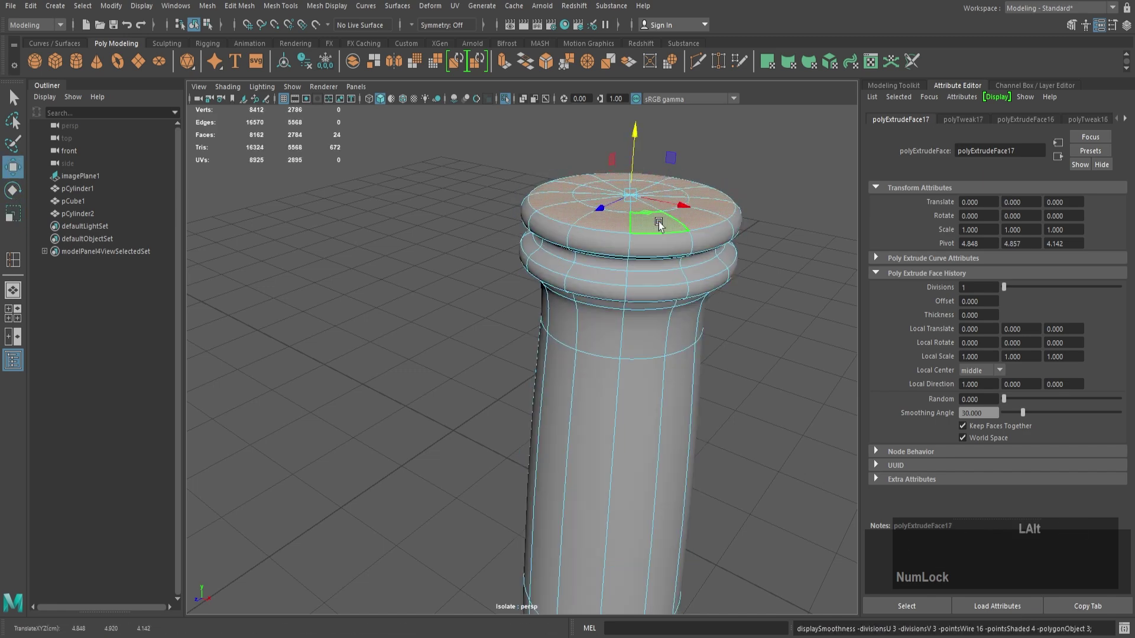
- Turn off smooth preview, select the edge loops at the column's upper and lower ends and scale them together
alt+drag(663, 227, 577, 307)
scroll(577, 306, down, 5)
key(1)
scroll(570, 317, up, 8)
right_click(559, 261)
right_drag(559, 261, 559, 228)
double_click(569, 253)
alt+right_drag(609, 366, 565, 428)
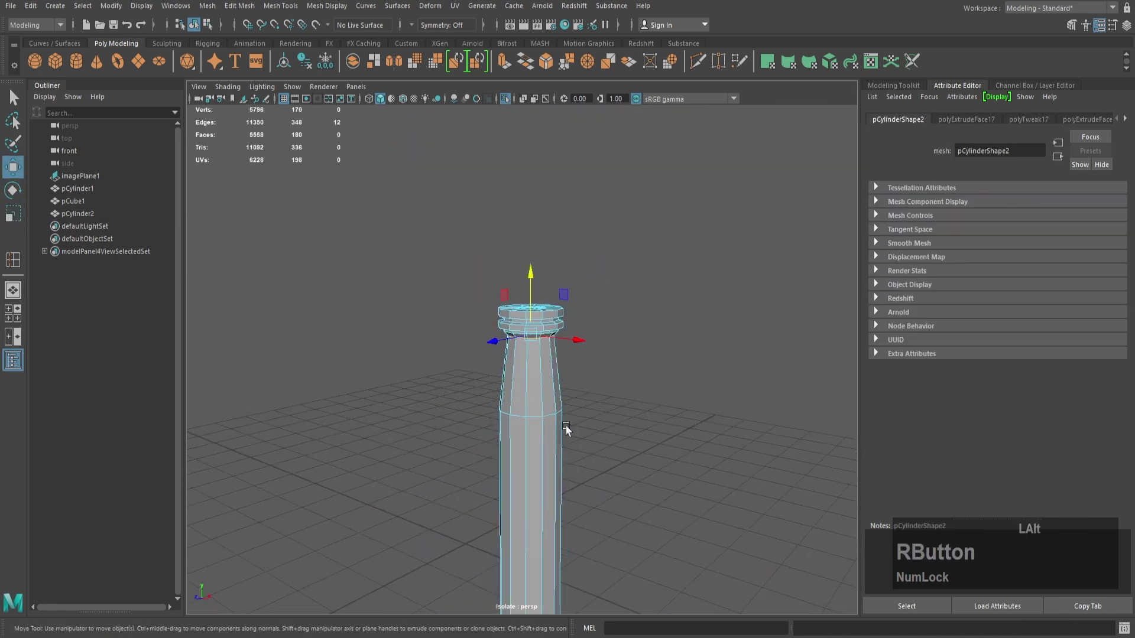
alt+middle_drag(565, 429, 541, 177)
shift+double_click(516, 434)
key(r)
alt+right_drag(514, 355, 484, 339)
drag(520, 268, 515, 268)
- Scale the neck edge loop just beneath the collar inward and display the column smoothed
alt+right_drag(516, 343, 570, 414)
alt+middle_drag(559, 266, 547, 455)
alt+drag(547, 455, 559, 367)
double_click(562, 311)
drag(550, 310, 526, 311)
key(3)
alt+right_drag(526, 311, 522, 329)
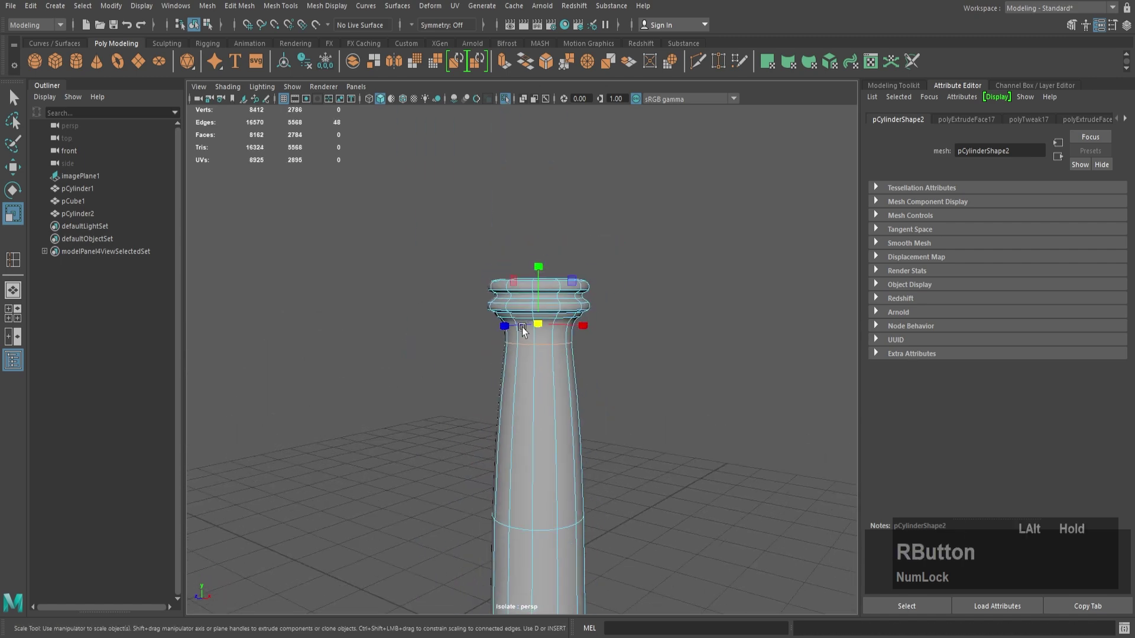
- Turn off smoothing and isolation, select the vertices at the column's lower end and reposition them vertically above the base
key(1)
click(506, 99)
scroll(523, 235, up, 3)
alt+middle_drag(534, 416, 527, 387)
scroll(523, 414, up, 3)
right_drag(522, 304, 402, 306)
key(w)
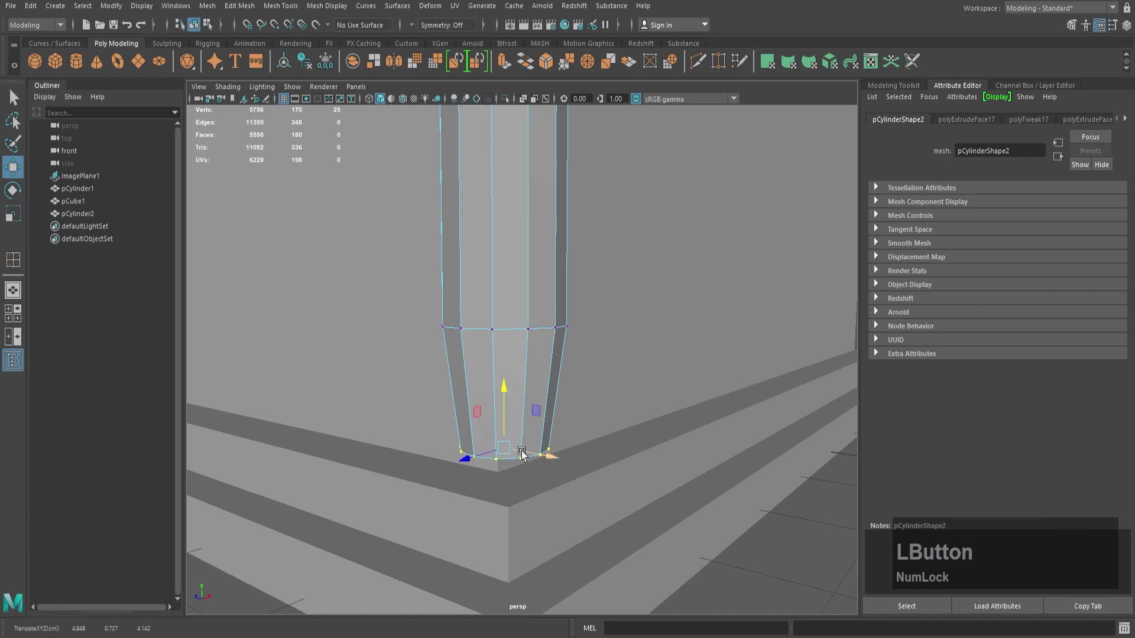
- Select the bottom cap faces, extrude and scale them downward into a stepped foot resting on the base, and return to object mode
alt+drag(522, 453, 618, 302)
click(474, 375)
drag(729, 406, 730, 408)
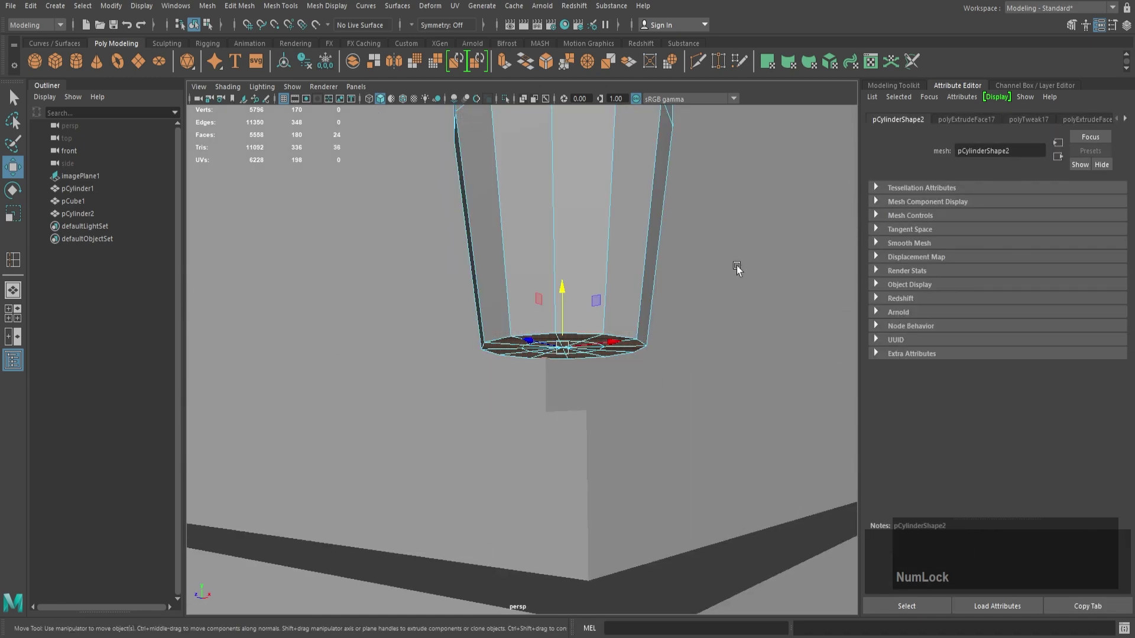
mouse_move(563, 331)
shift+mouse_down()
mouse_move(563, 298)
mouse_move(559, 352)
shift+mouse_up()
key(ctrl+z)
key(ctrl+z)
key(w)
key(w)
alt+drag(559, 352, 557, 388)
scroll(555, 385, down, 3)
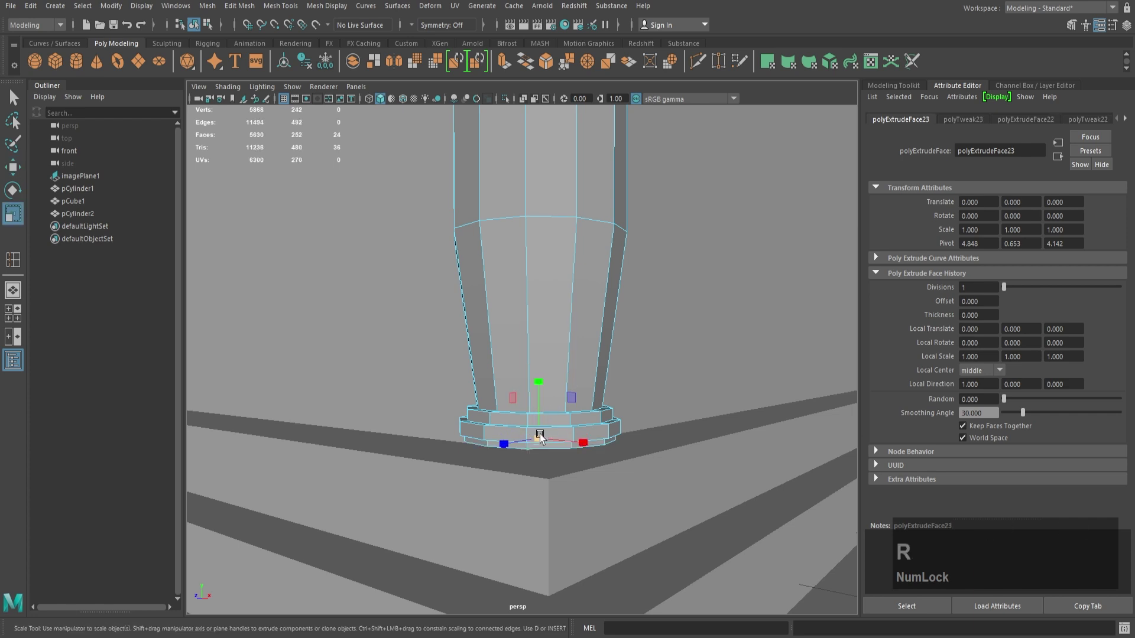
right_drag(555, 303, 569, 304)
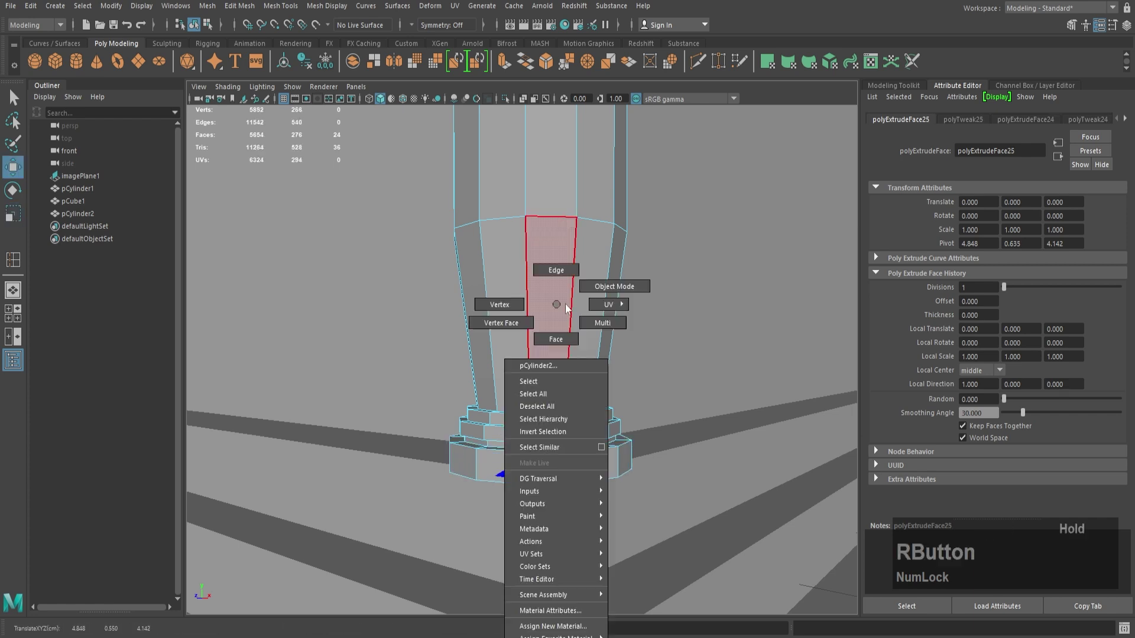
right_drag(568, 304, 614, 286)
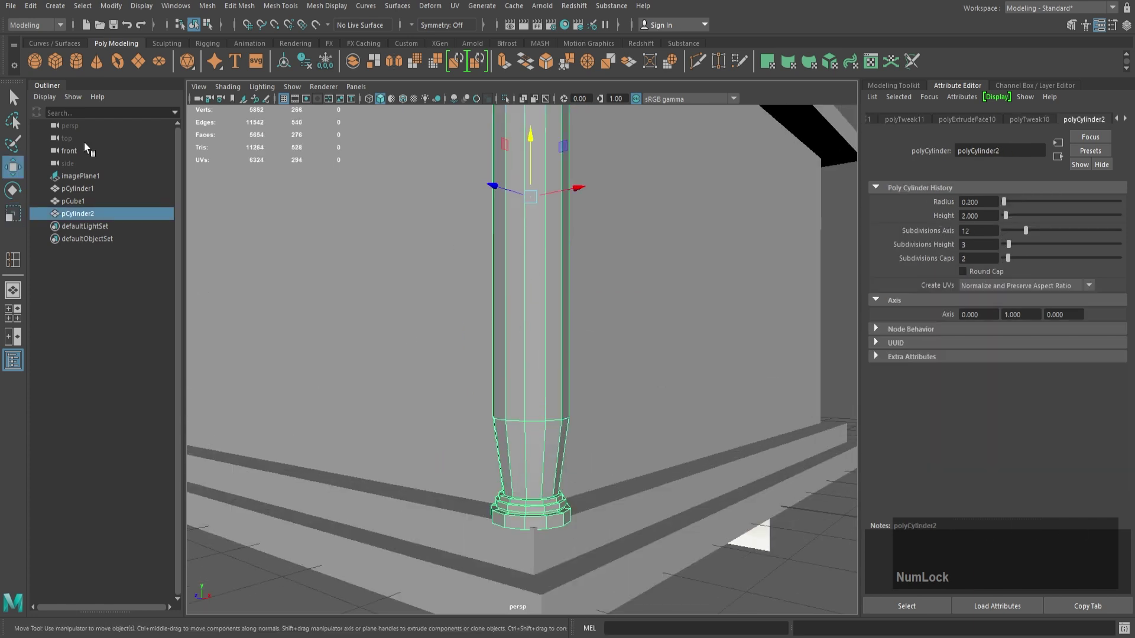
- Reset the Insert Edge Loop settings and insert one edge loop around the middle of the column's shaft
click(280, 6)
click(317, 14)
drag(317, 6, 94, 360)
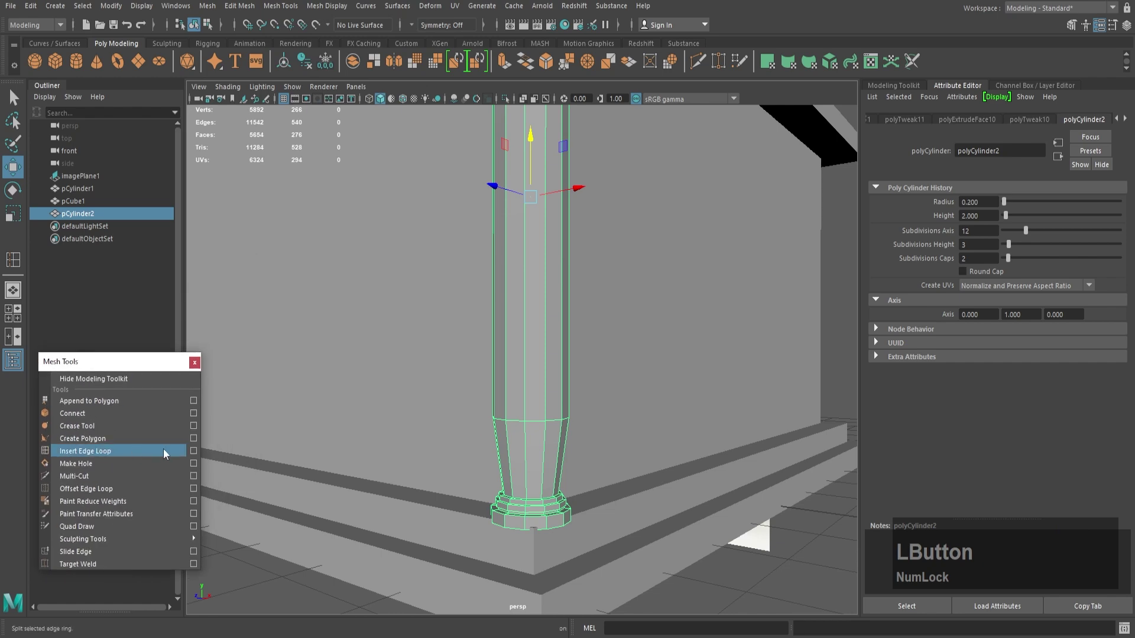
click(193, 451)
click(337, 121)
click(415, 100)
alt+middle_drag(521, 248, 493, 375)
scroll(493, 376, down, 3)
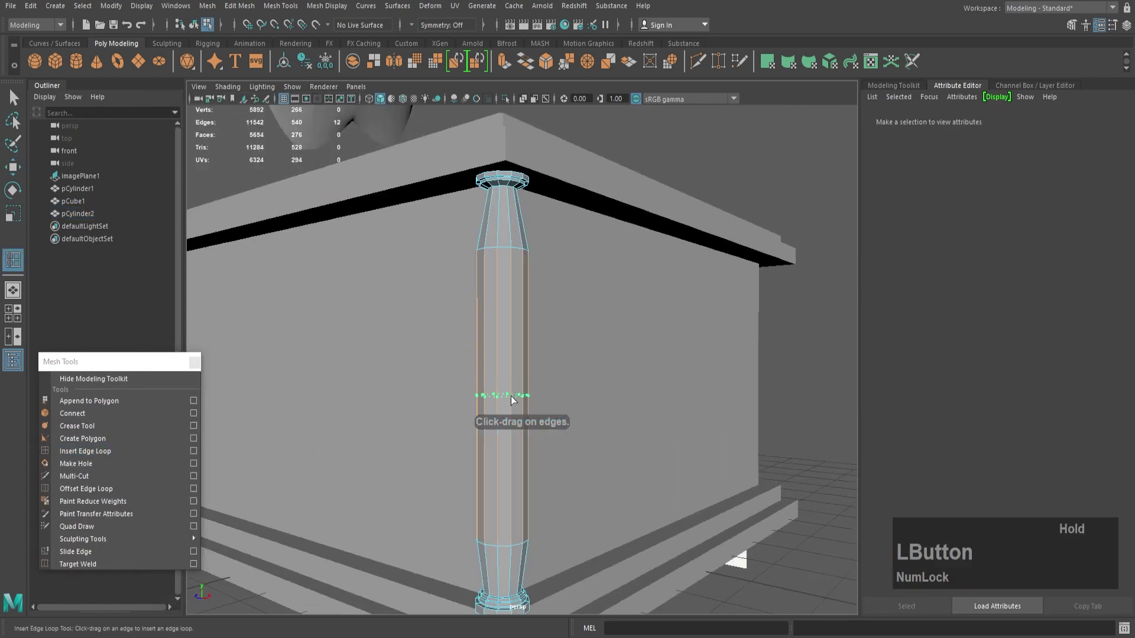
drag(511, 396, 511, 401)
- Scale the middle edge loop outward so the shaft bulges, and display the column smoothed
key(q)
right_drag(510, 304, 511, 275)
key(r)
drag(502, 400, 530, 407)
key(3)
alt+drag(528, 361, 502, 380)
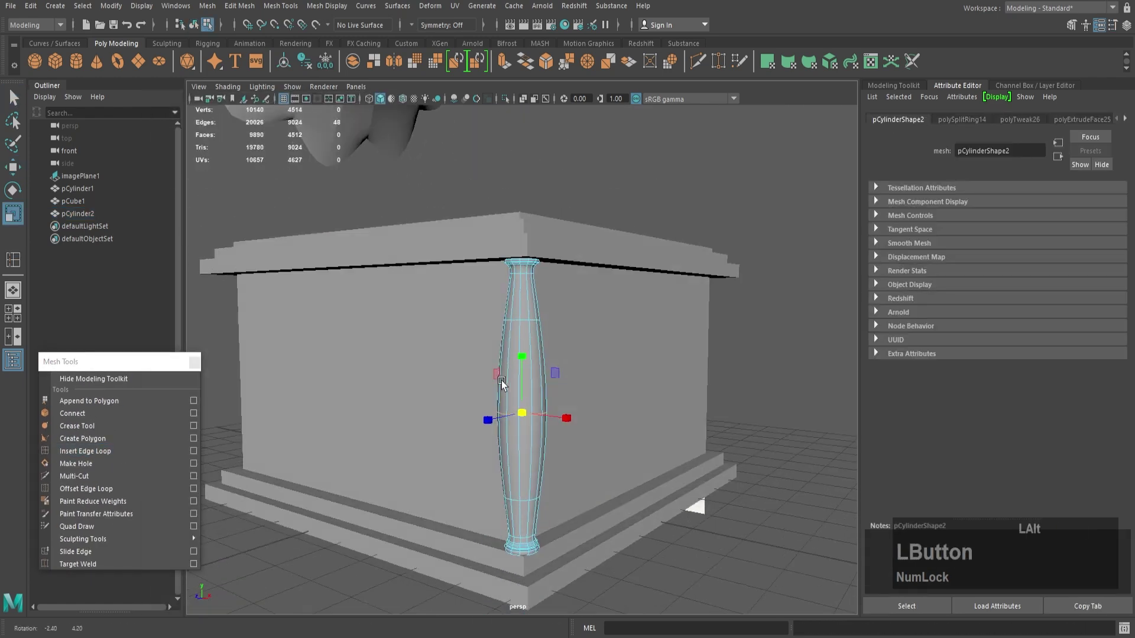
- Select the edge loop on the column's lower shaft, scale it inward, and display the column smoothed
alt+right_drag(501, 380, 535, 414)
alt+middle_drag(536, 413, 537, 350)
key(1)
alt+middle_drag(540, 446, 540, 395)
alt+right_drag(541, 396, 534, 305)
right_drag(535, 305, 532, 275)
double_click(528, 452)
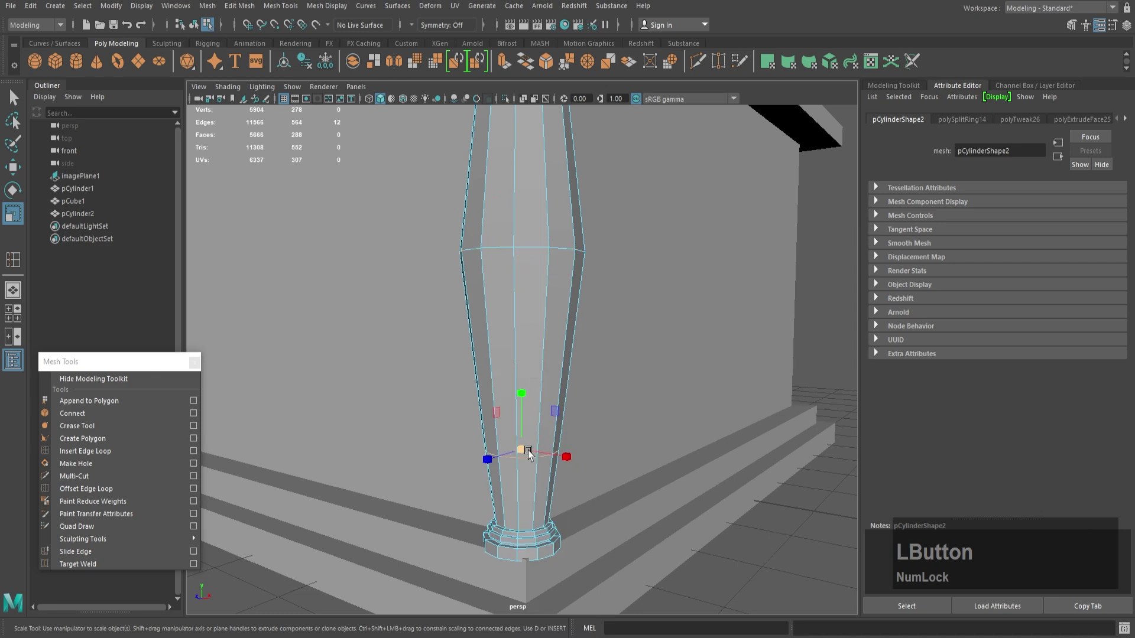
drag(528, 452, 521, 439)
key(w)
key(3)
- Return to object mode and scale the whole column slightly along its height
alt+right_drag(523, 413, 547, 284)
alt+middle_drag(552, 254, 560, 337)
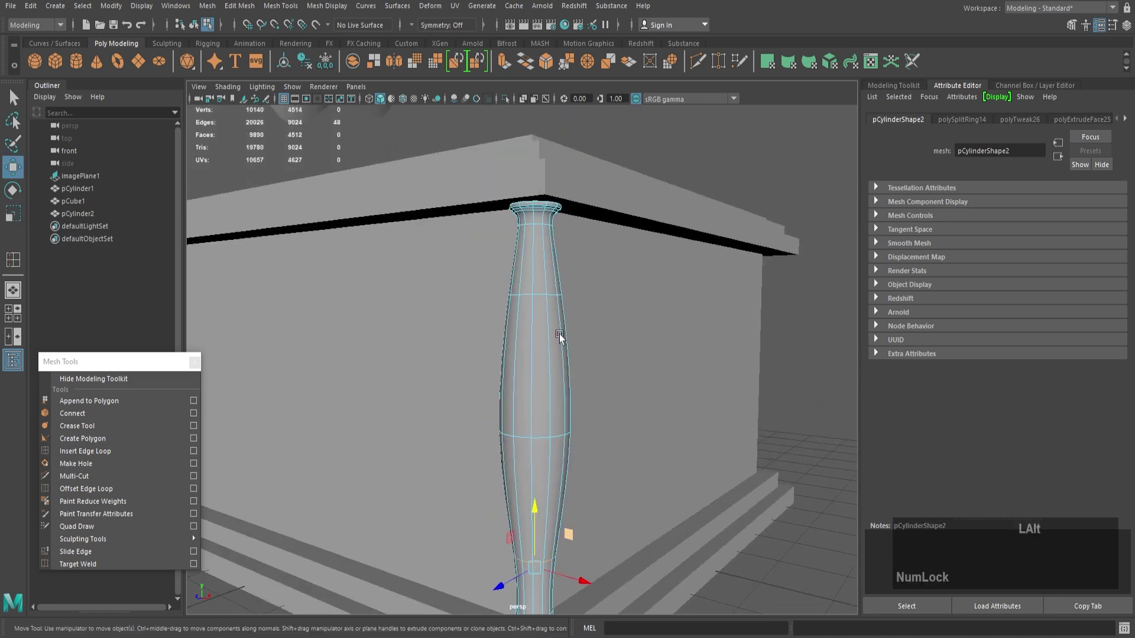
alt+right_drag(560, 337, 560, 362)
right_drag(543, 274, 555, 259)
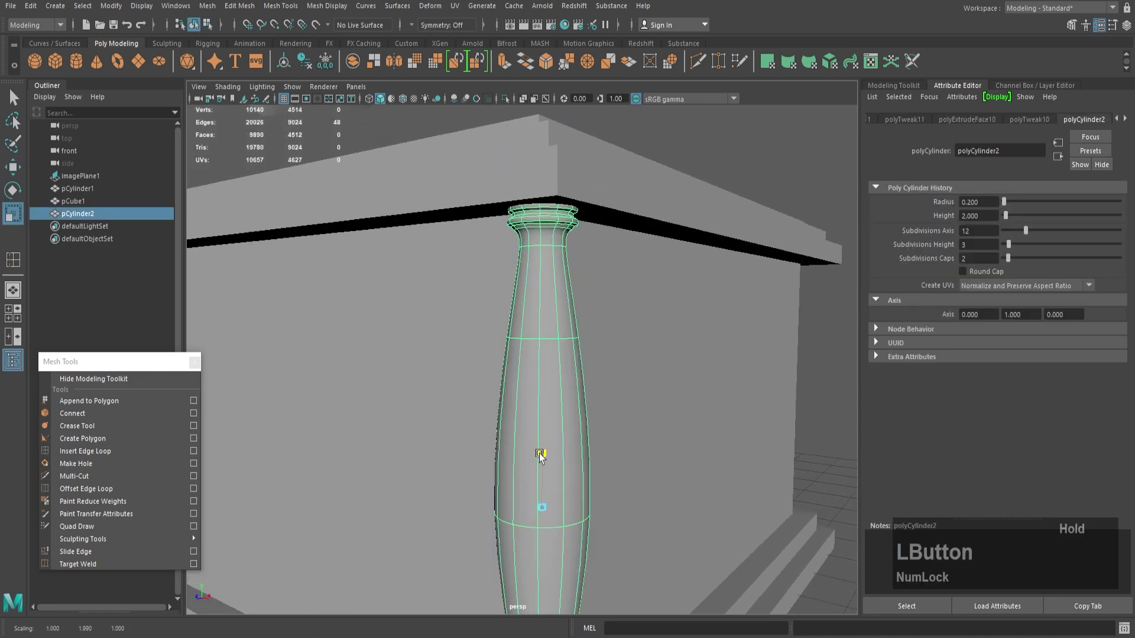
drag(547, 445, 547, 444)
- Select the three vertex rings of the column's shaft, adjust their vertical position, and return to object mode
alt+middle_drag(562, 556, 560, 400)
alt+drag(560, 400, 544, 343)
right_drag(504, 304, 444, 301)
drag(435, 369, 559, 452)
key(w)
alt+drag(470, 367, 501, 282)
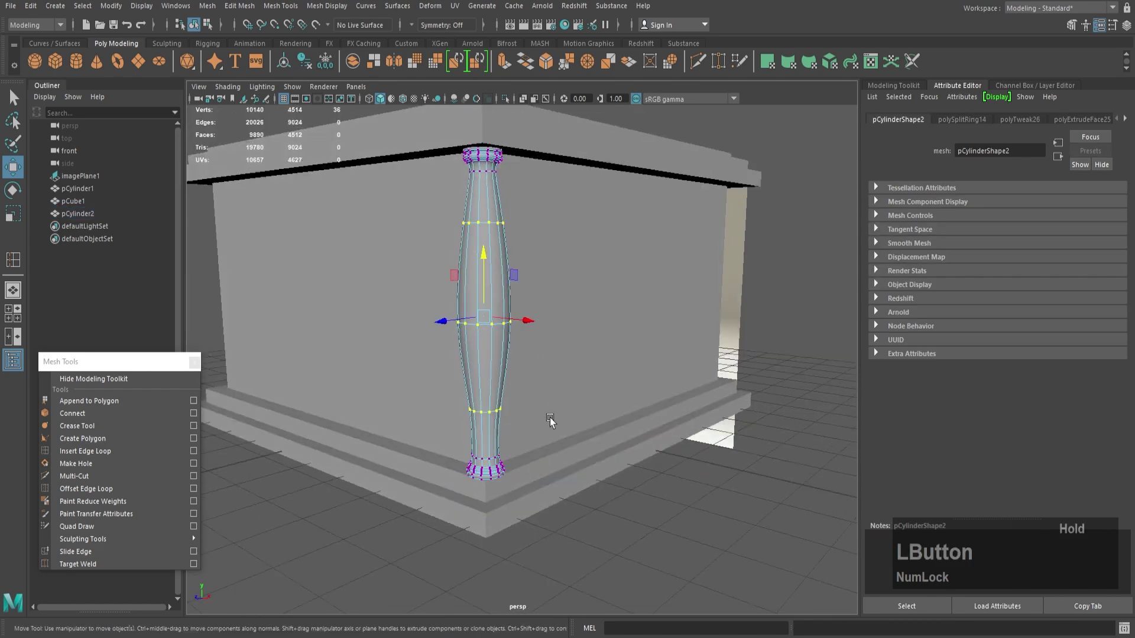
right_drag(488, 335, 521, 302)
click(773, 274)
- Scale the edge loops on either side of the shaft's middle to refine the bulge, and return to object mode
alt+right_drag(773, 273, 615, 296)
alt+drag(615, 295, 594, 337)
click(464, 331)
alt+middle_drag(438, 330, 449, 308)
scroll(449, 307, up, 5)
right_drag(448, 305, 450, 271)
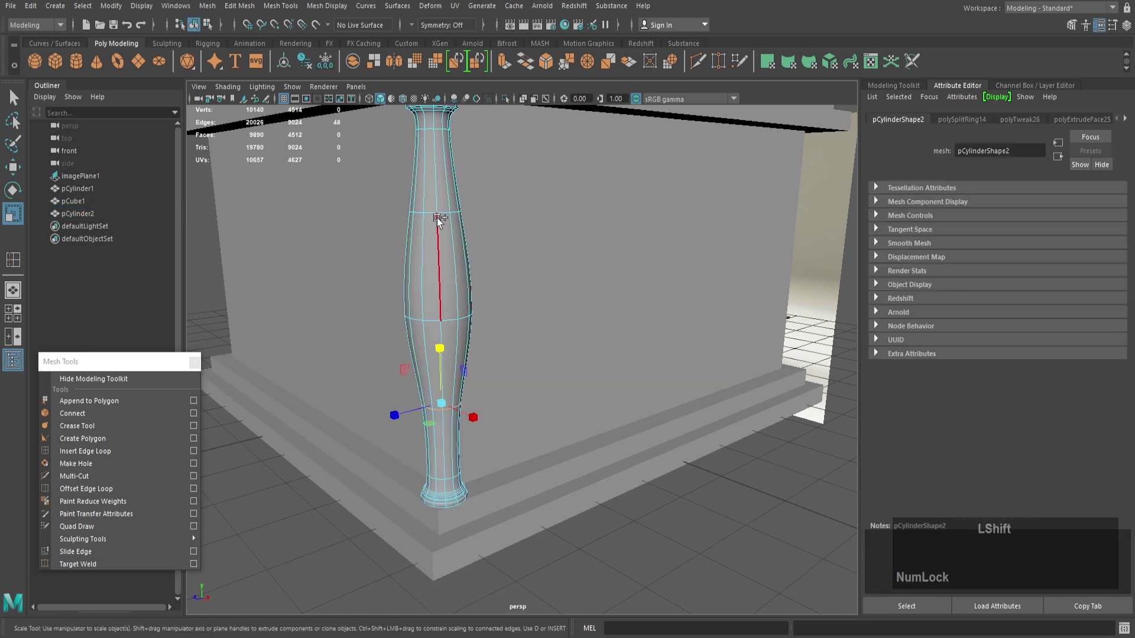
drag(437, 253, 441, 223)
right_drag(441, 231, 467, 207)
scroll(467, 237, down, 5)
click(591, 473)
- Select the column, turn off its smoothed display and isolate it
alt+drag(532, 361, 567, 424)
scroll(568, 425, up, 5)
click(511, 417)
alt+right_drag(512, 417, 526, 354)
key(1)
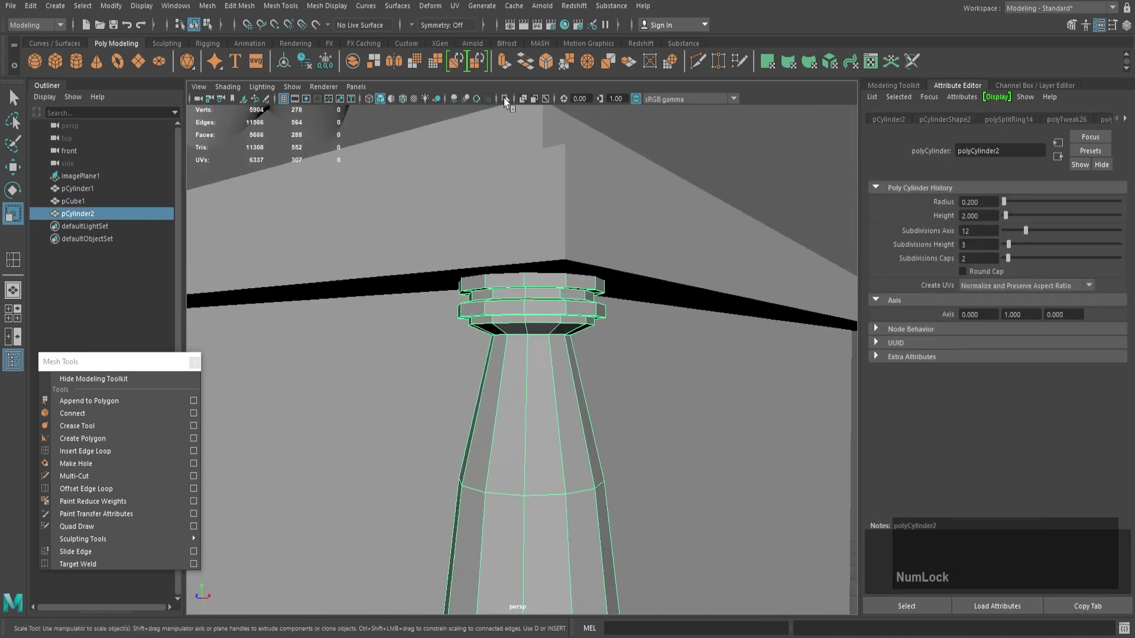
click(505, 99)
- Select the horizontal edge loops around the stepped cap and neck of the column
alt+drag(520, 225, 531, 278)
alt+middle_drag(531, 278, 532, 288)
alt+right_drag(532, 288, 546, 367)
alt+middle_drag(547, 367, 556, 329)
right_drag(555, 329, 549, 287)
double_click(535, 335)
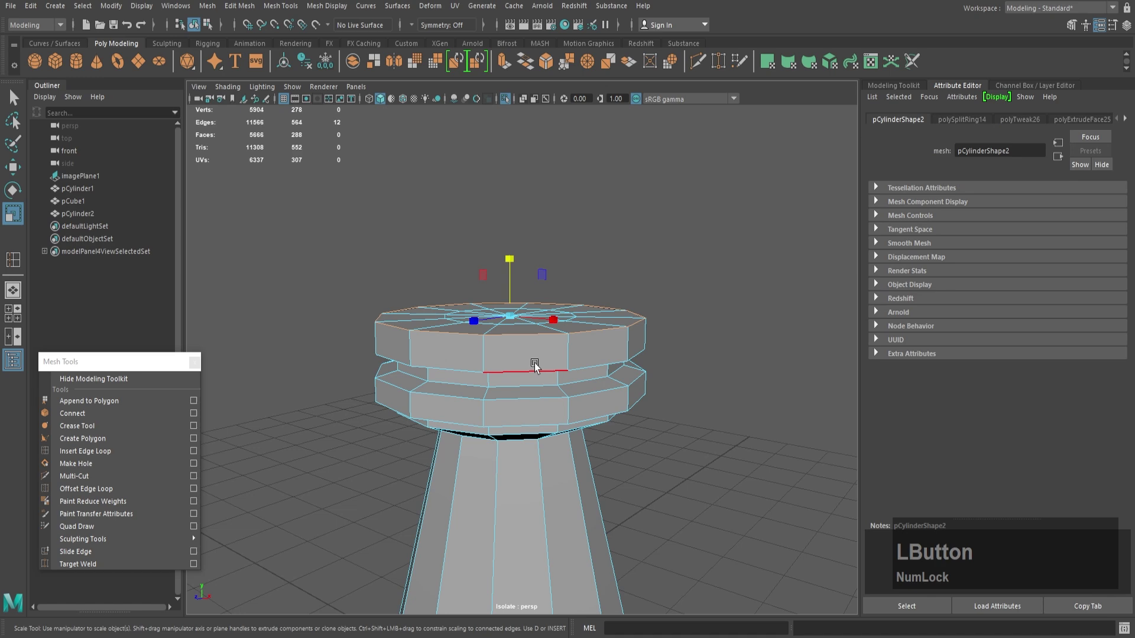
shift+double_click(525, 394)
alt+drag(525, 395, 521, 312)
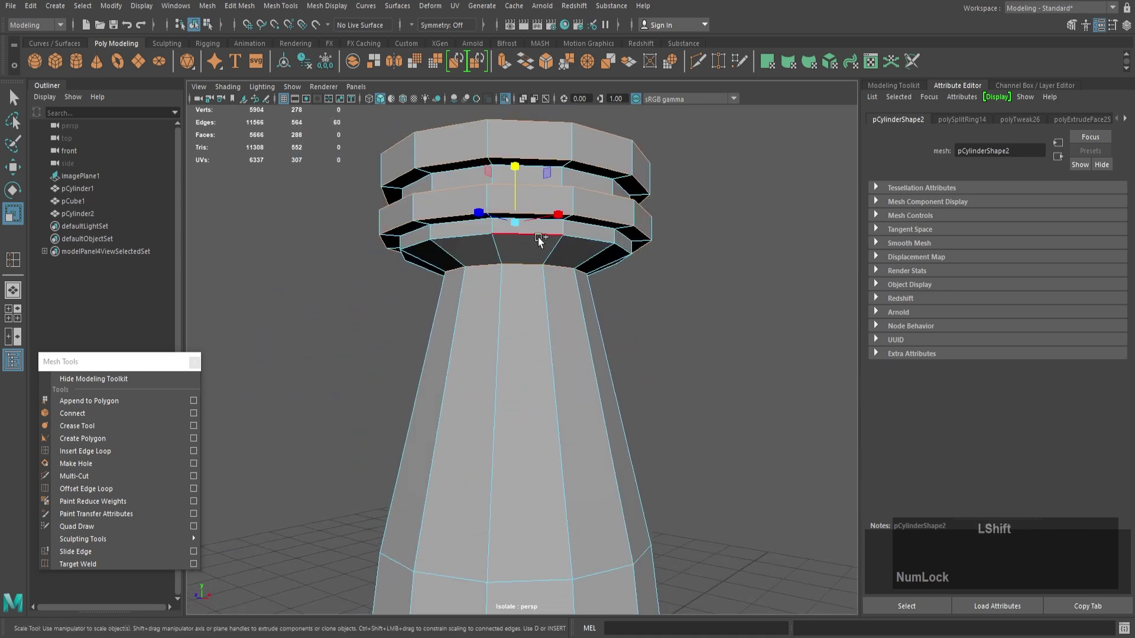
shift+double_click(461, 170)
alt+middle_drag(484, 172, 503, 230)
shift+double_click(477, 360)
- Add the edge loops around the steps of the column's foot to the selection
alt+right_drag(476, 360, 467, 508)
alt+middle_drag(467, 508, 485, 322)
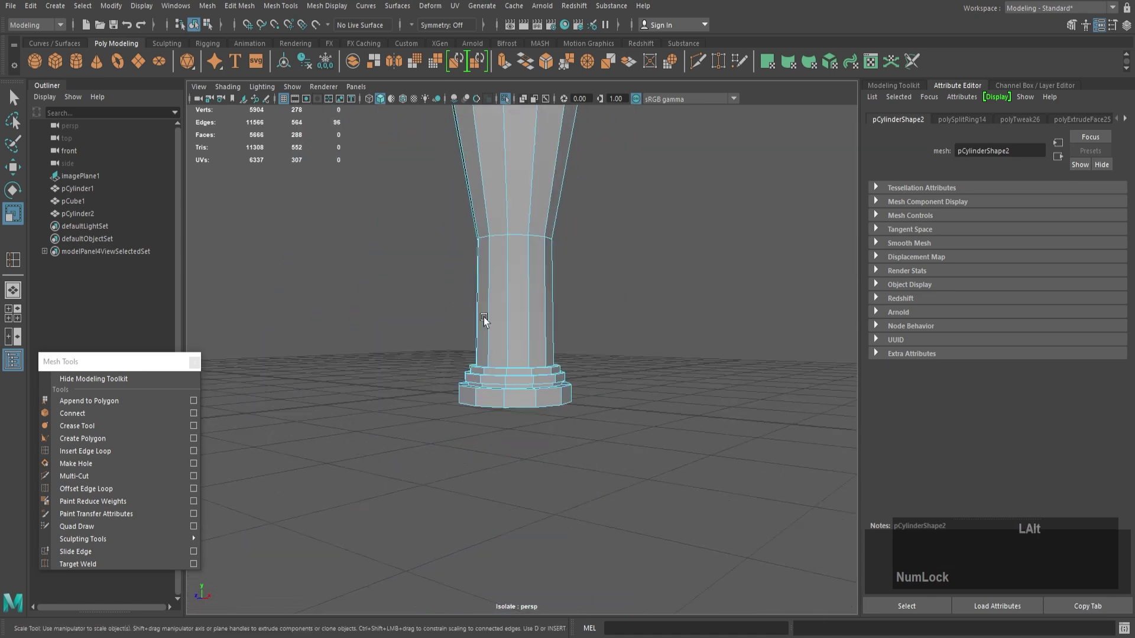
alt+right_drag(484, 323, 520, 378)
alt+middle_drag(520, 379, 506, 322)
shift+double_click(507, 322)
alt+drag(506, 323, 538, 308)
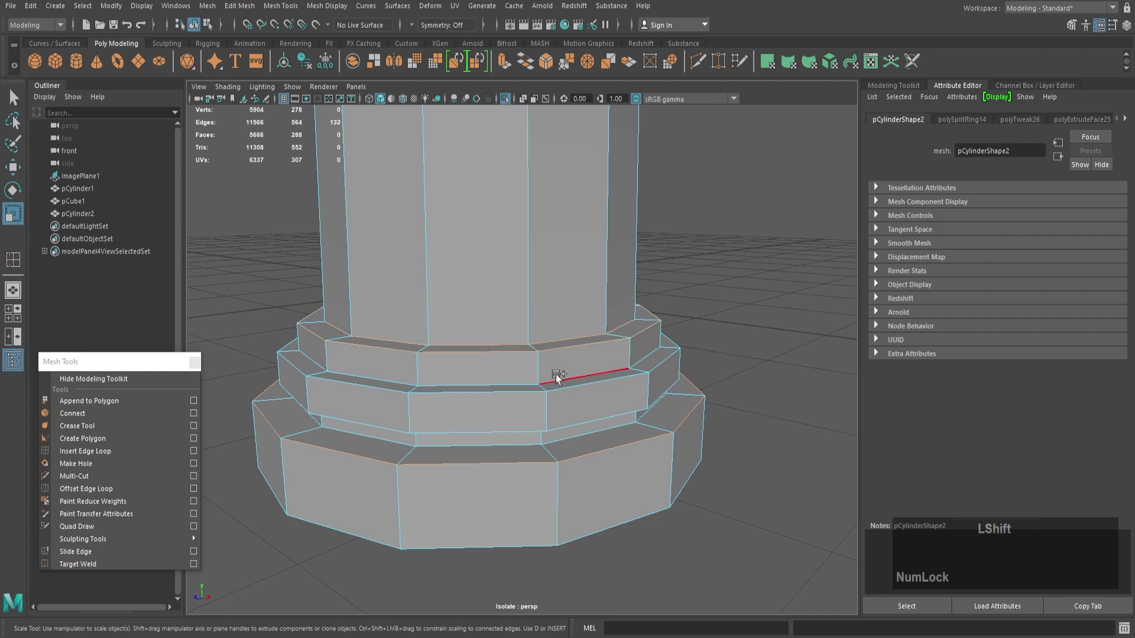
alt+drag(545, 406, 550, 390)
alt+right_drag(549, 391, 509, 253)
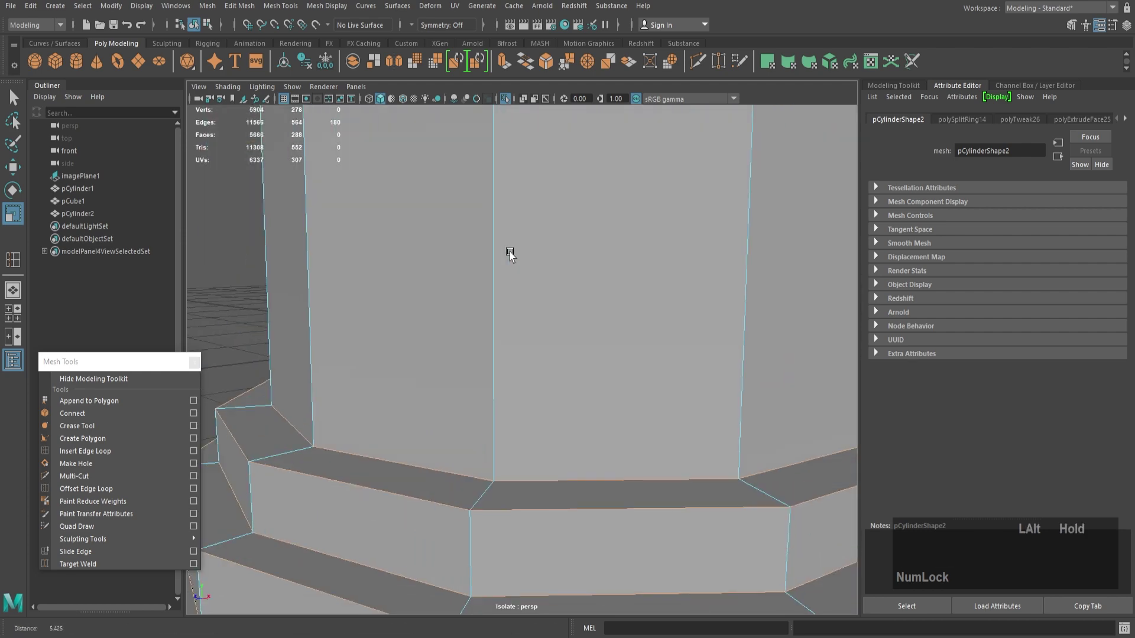
- Bevel the selected edge loops with a fraction of 0.309 and 3 segments, end isolation and display the column smoothed
alt+middle_drag(509, 253, 508, 250)
alt+right_drag(524, 205, 509, 268)
key(ctrl+b)
key(f)
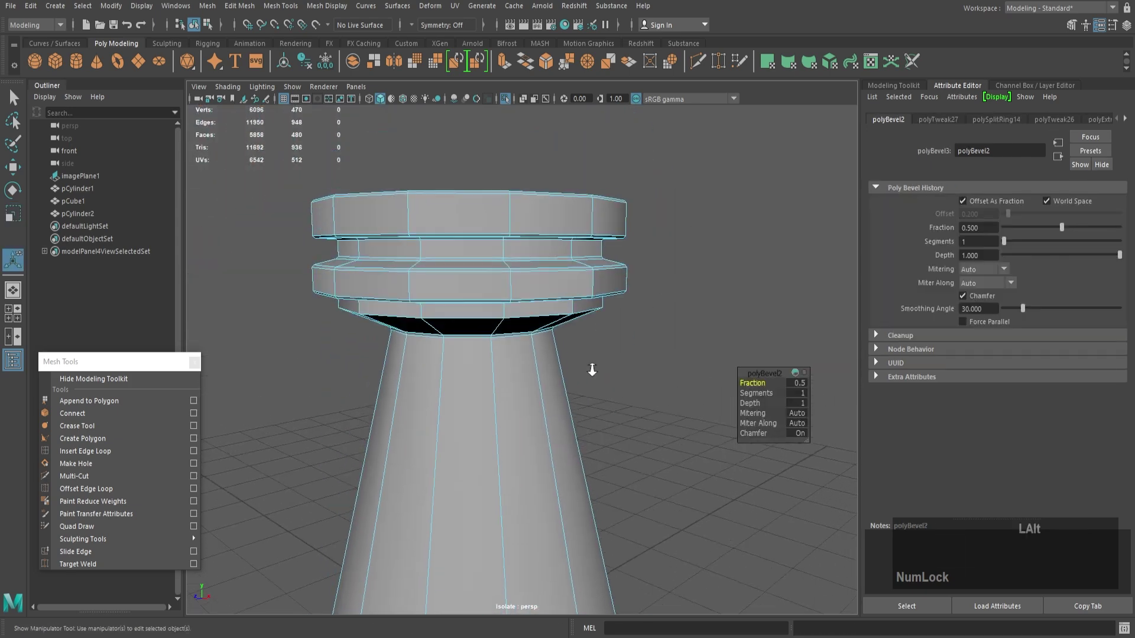
key(KP_Enter)
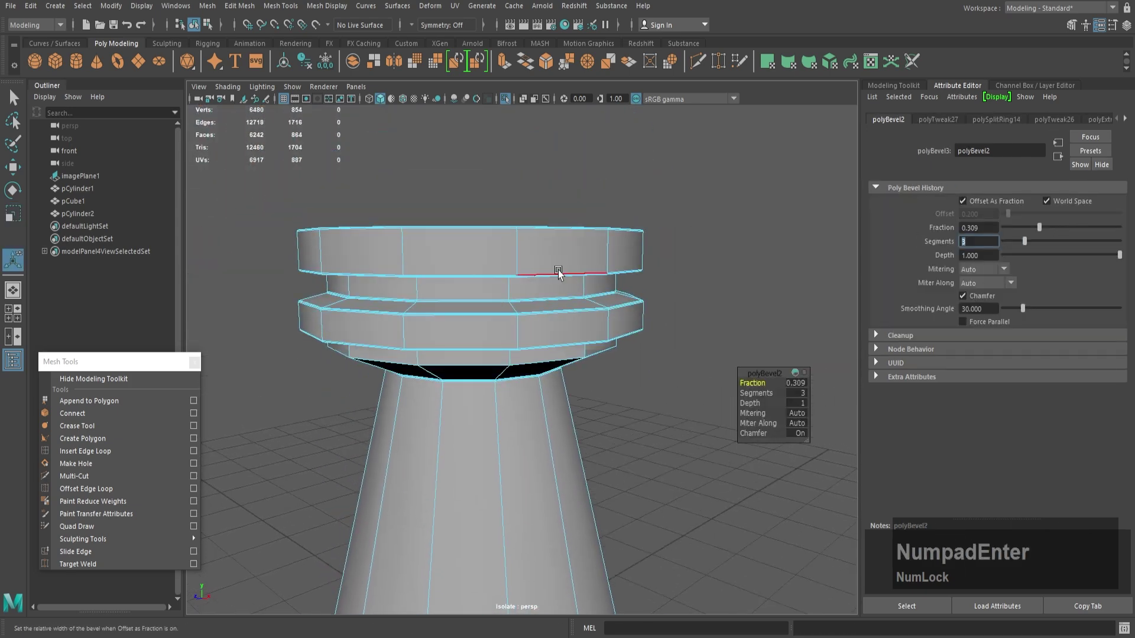
alt+right_drag(555, 271, 550, 378)
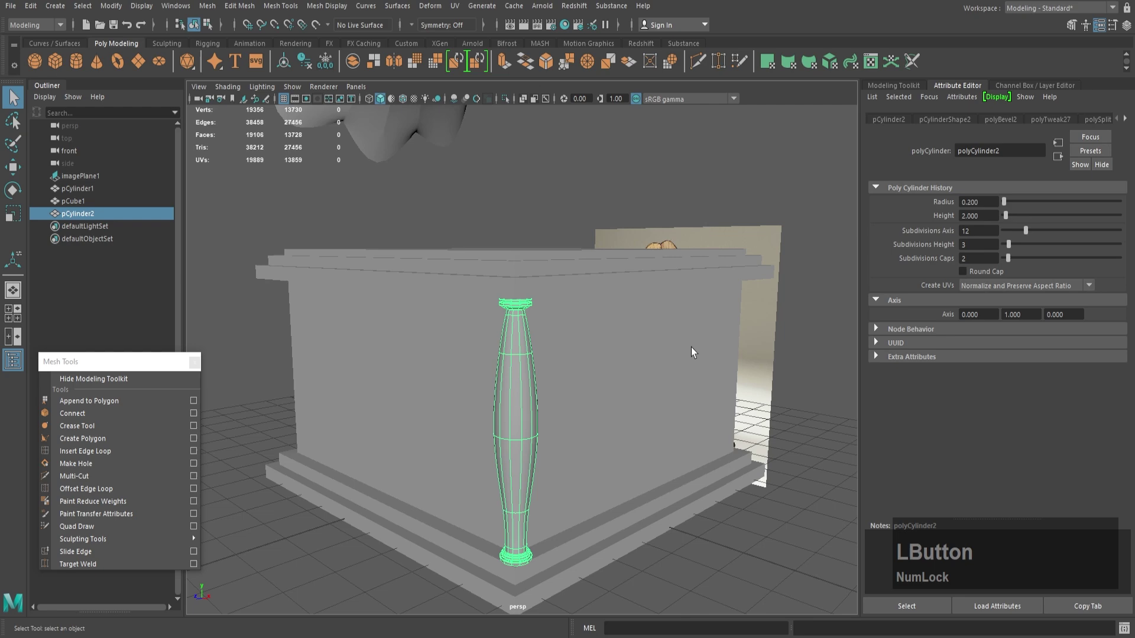
alt+drag(693, 352, 593, 296)
click(593, 296)
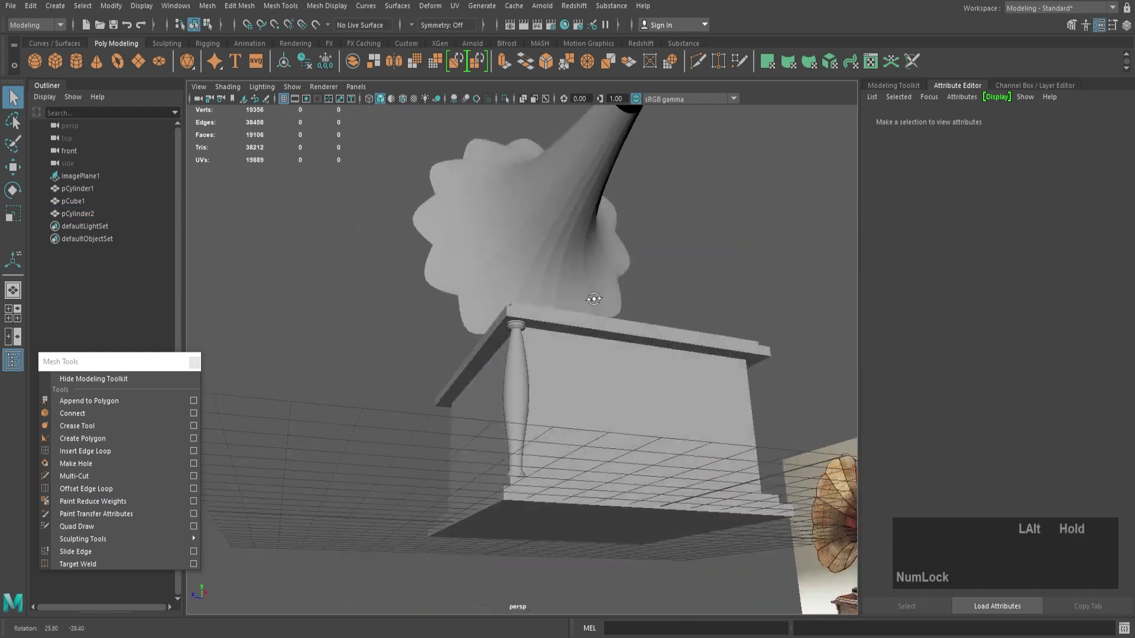
- Adjust the vertices of the column's foot and cap to fit between the base step and the lid, and return to object mode
click(517, 378)
alt+right_drag(520, 390, 591, 452)
right_drag(507, 468, 467, 467)
alt+drag(467, 467, 565, 449)
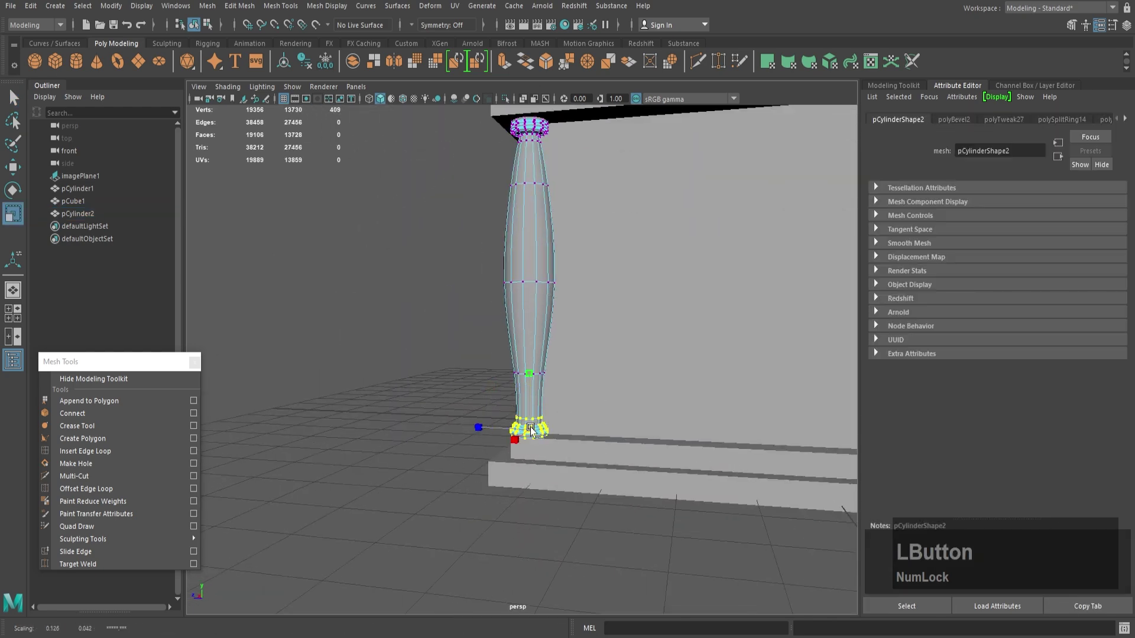
alt+right_drag(514, 414, 541, 417)
key(w)
alt+drag(588, 388, 546, 263)
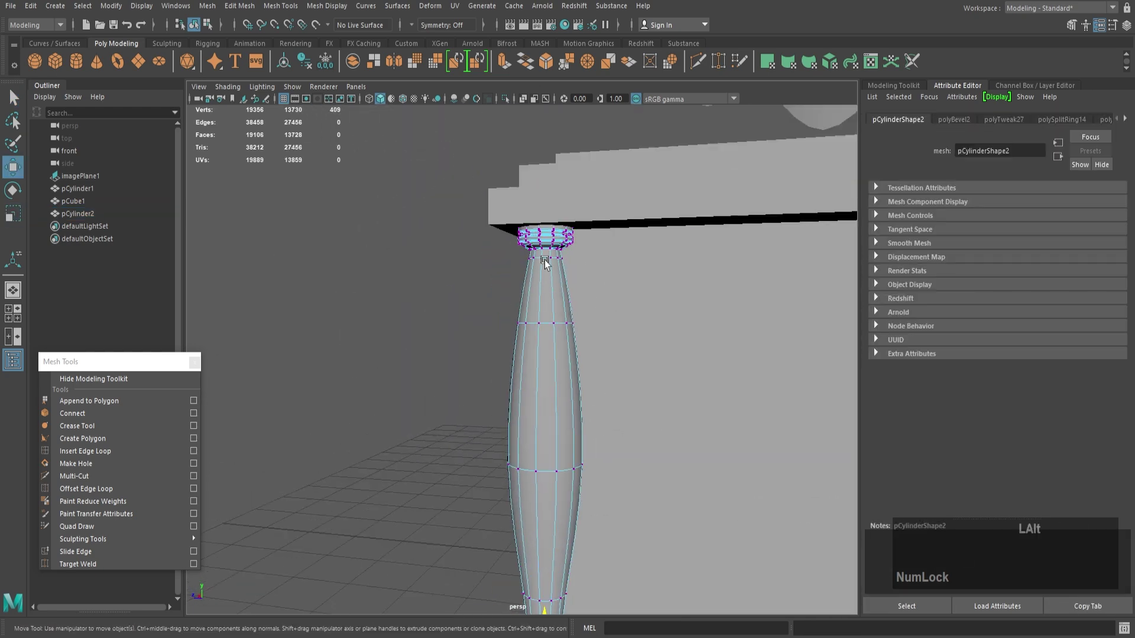
drag(539, 199, 540, 198)
right_drag(562, 287, 618, 268)
- Duplicate the column and, in the top wireframe view, move the copy to the adjacent corner of the box
alt+right_drag(615, 284, 550, 319)
alt+drag(550, 320, 593, 383)
key(ctrl+d)
key(w)
key(space)
key(space)
key(4)
scroll(631, 482, up, 1)
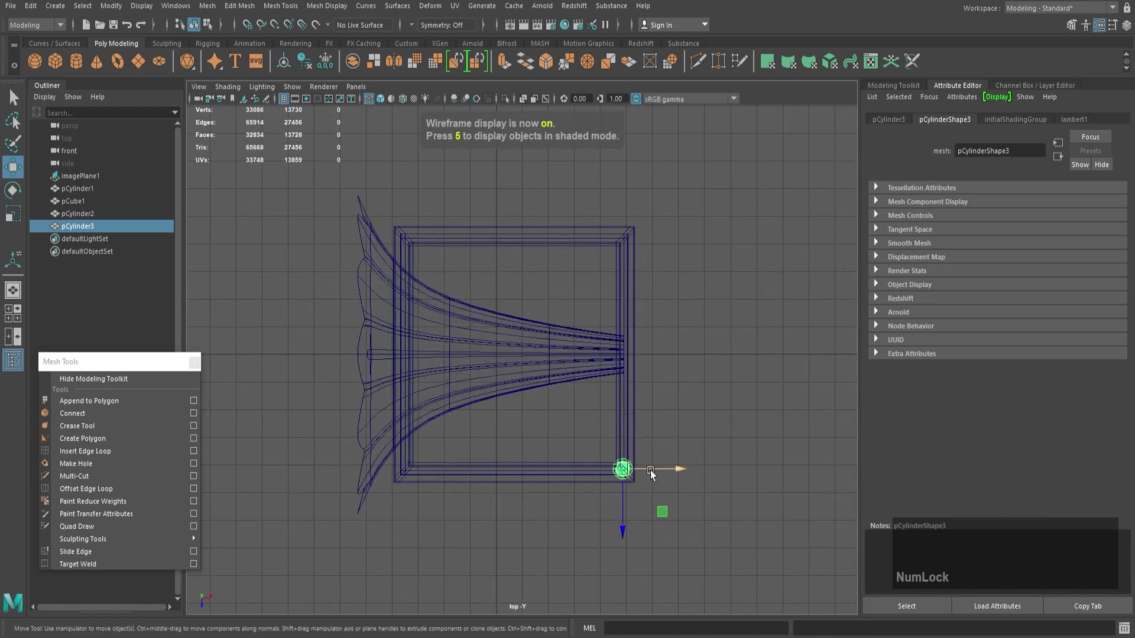
- Duplicate both columns together, move the copies to the opposite side's corners, and return to the perspective view
ctrl+click(101, 215)
key(ctrl+d)
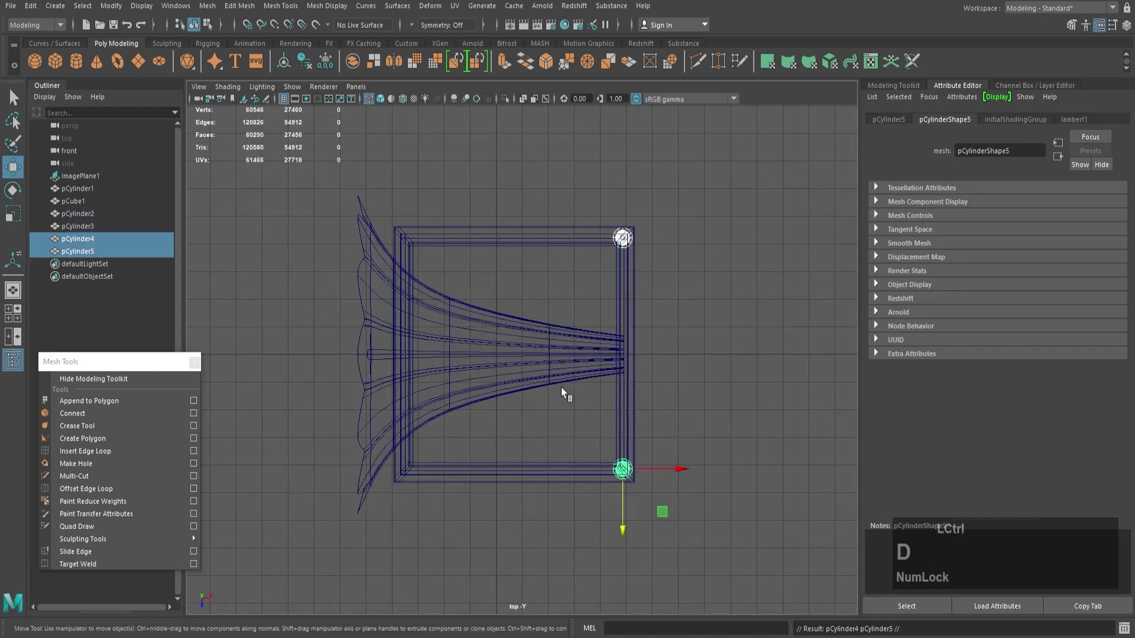
drag(456, 459, 456, 461)
key(space)
key(space)
alt+right_drag(712, 284, 627, 355)
click(615, 443)
mouse_move(614, 443)
alt+mouse_down()
mouse_move(667, 446)
mouse_move(600, 455)
alt+mouse_up()
click(597, 324)
- Create a polygon cylinder and raise it onto the top of the box
click(75, 61)
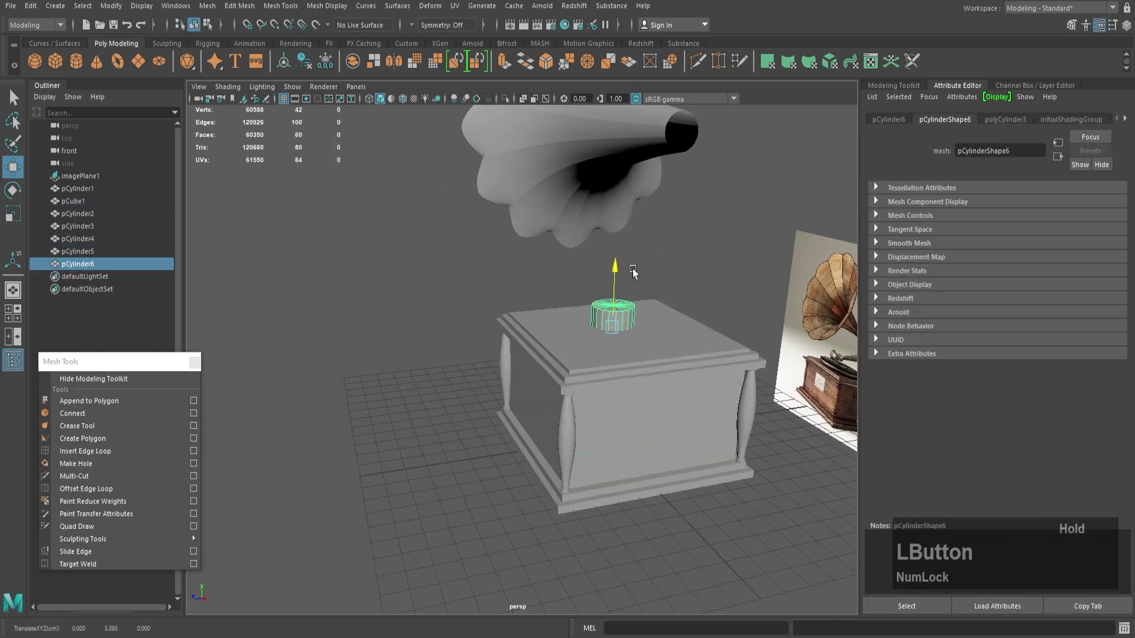
alt+drag(668, 274, 603, 346)
alt+right_drag(603, 346, 701, 514)
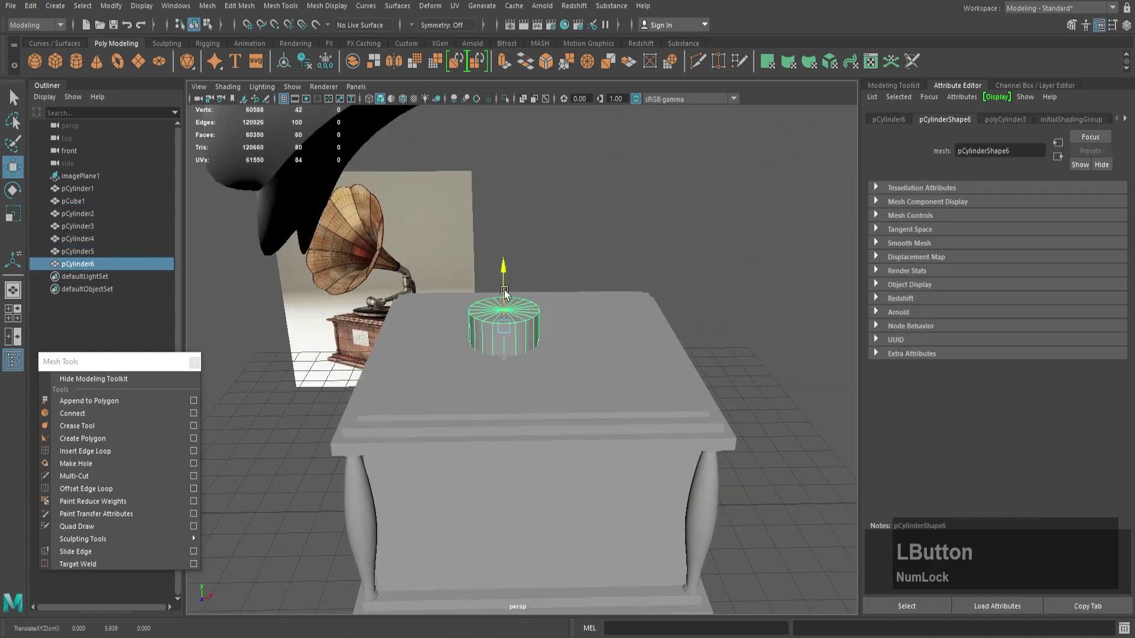
drag(504, 290, 504, 280)
- Enlarge the new cylinder uniformly and shift it sideways on the box lid
key(r)
drag(504, 316, 612, 321)
scroll(612, 322, up, 1)
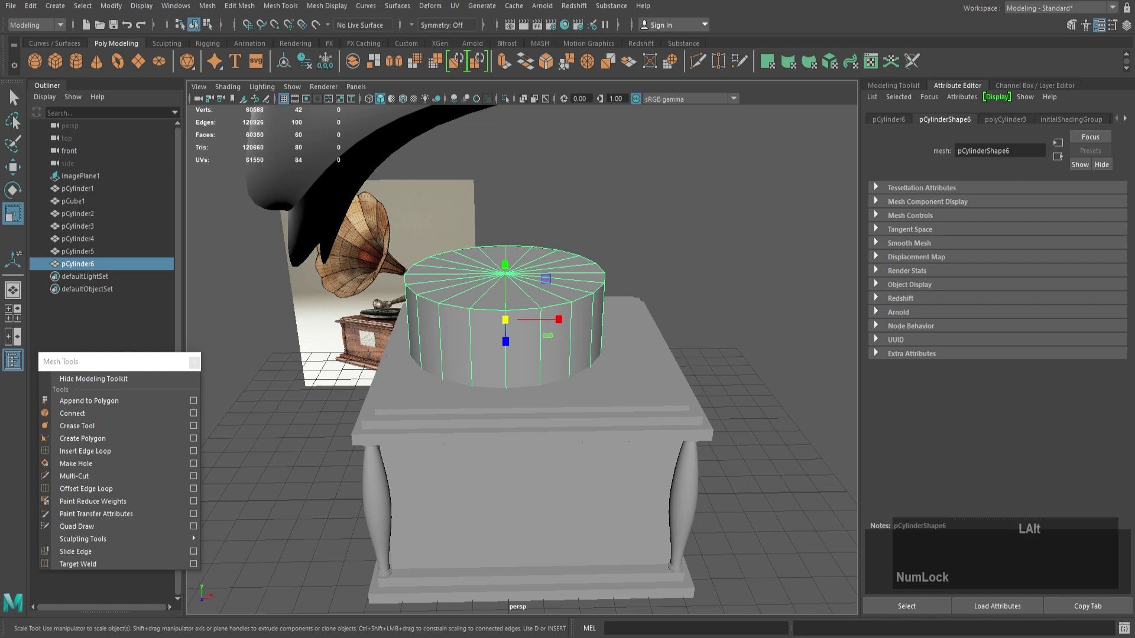
drag(563, 319, 587, 320)
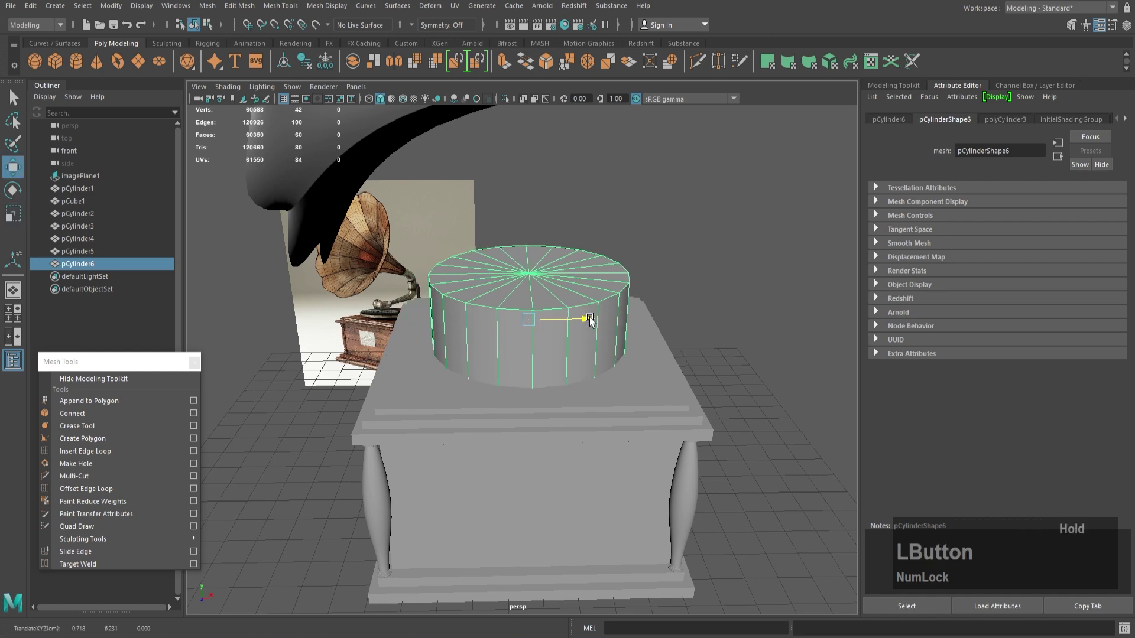
- Flatten the cylinder into a disc scaled to about 3.21 × 0.29 × 3.21, lower it toward the lid, and show wireframe on shaded
key(r)
drag(529, 267, 529, 300)
click(402, 100)
mouse_move(539, 343)
alt+mouse_down()
mouse_move(544, 262)
mouse_move(578, 375)
mouse_move(572, 359)
alt+mouse_up()
key(w)
drag(530, 256, 531, 264)
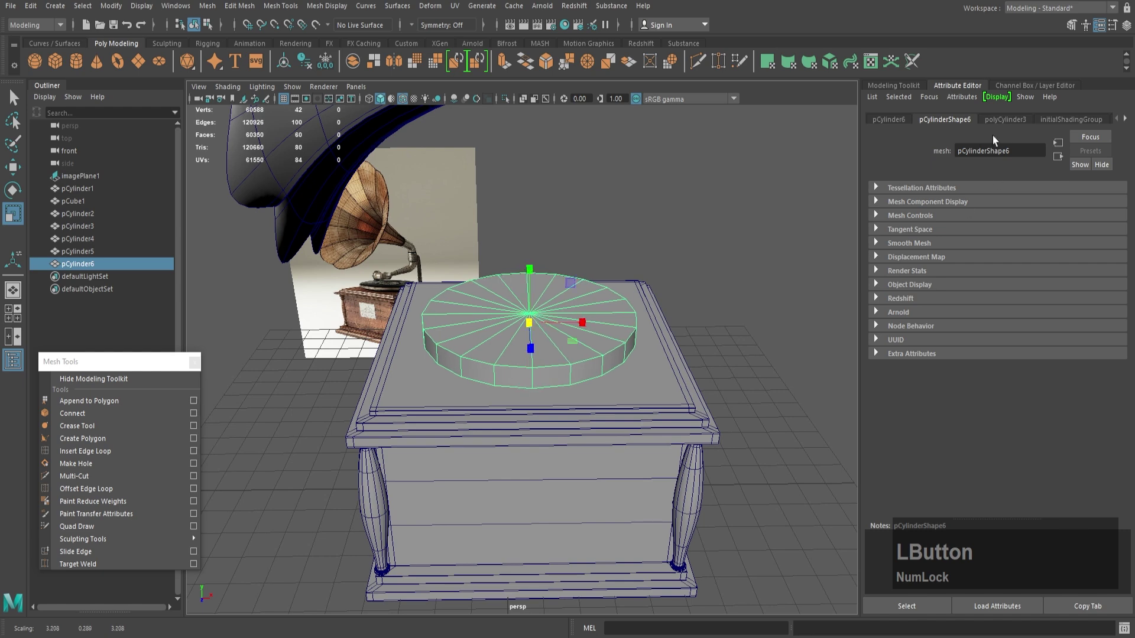
- Set the disc's subdivisions to 12 around the axis, 3 in height and 4 on the caps
click(1013, 120)
text(12)
key(Return)
drag(977, 258, 896, 246)
text(4)
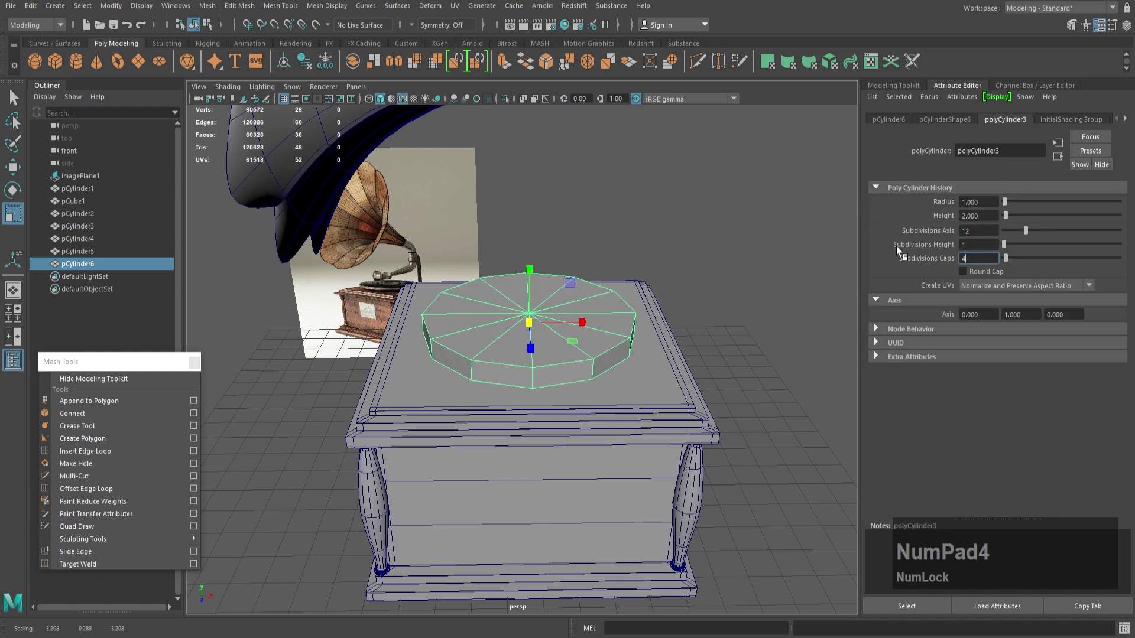
key(Return)
drag(986, 243, 846, 237)
text(3)
key(Return)
- Select the two edge loops around the disc's side and spread them vertically toward the upper and lower rims
alt+drag(620, 350, 567, 308)
scroll(550, 306, up, 5)
right_drag(545, 306, 546, 273)
double_click(543, 307)
shift+click(541, 327)
alt+drag(509, 121, 469, 240)
alt+middle_drag(469, 240, 489, 301)
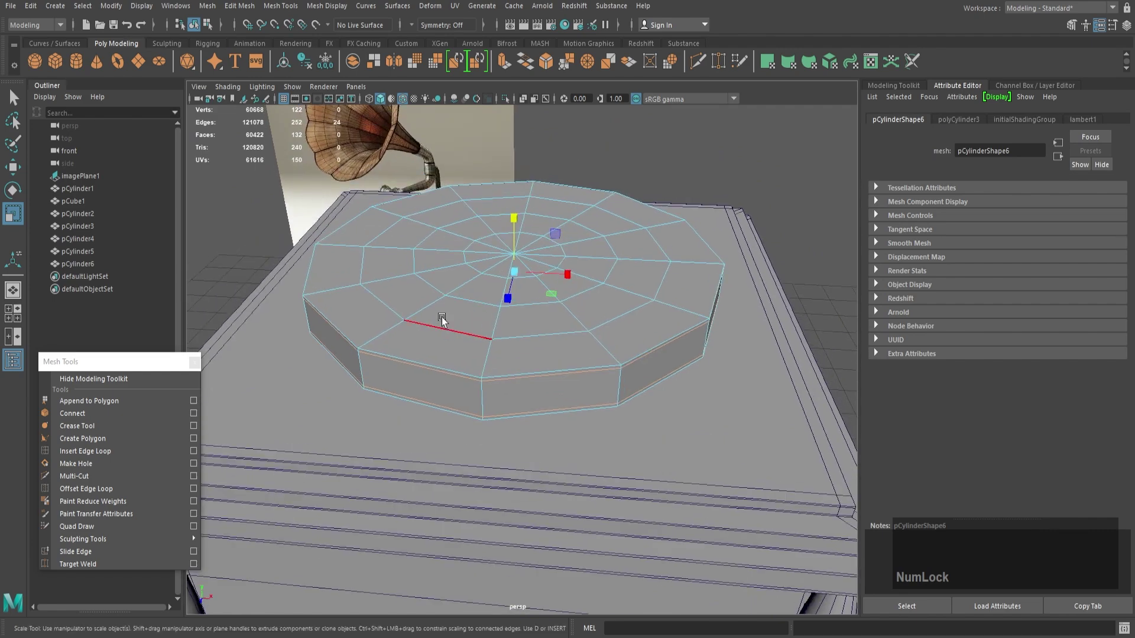
- Scale the outer edge loop of the disc's top face out toward the rim, and display the disc smoothed in object mode
drag(578, 254, 580, 254)
alt+drag(561, 360, 499, 382)
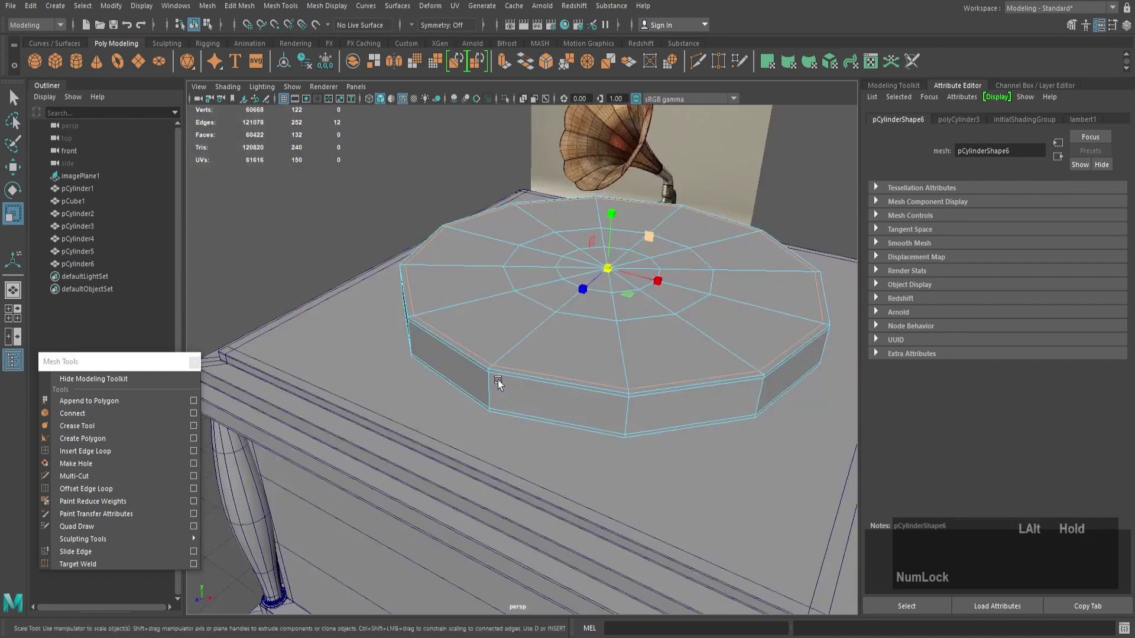
right_drag(526, 312, 551, 287)
click(535, 282)
drag(608, 233, 521, 342)
key(3)
- Duplicate the disc and raise the copy above the original
alt+drag(645, 271, 627, 250)
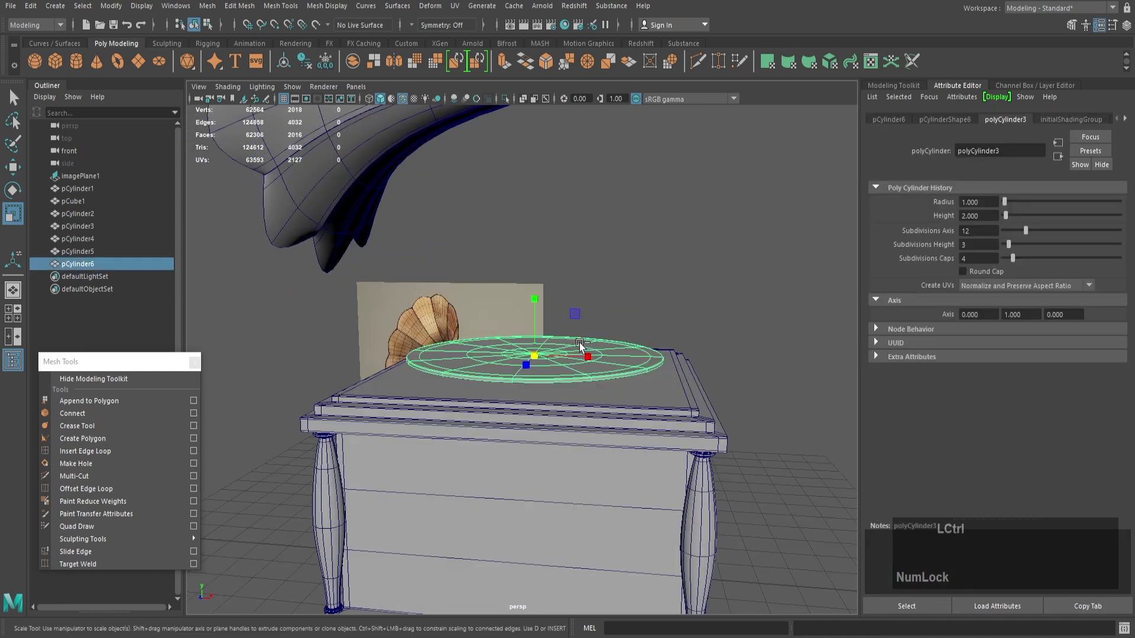
key(ctrl+d)
key(w)
drag(537, 301, 536, 259)
- Select the lower disc, isolate it and scale it slightly smaller
click(566, 374)
scroll(600, 414, up, 3)
alt+drag(605, 433, 593, 415)
click(506, 99)
scroll(565, 378, up, 3)
key(r)
drag(604, 345, 594, 346)
- Unsmooth the lower disc, select four evenly spaced outer faces on its underside, and extrude them as feet with thickness 0.38
alt+drag(522, 433, 544, 344)
key(1)
alt+drag(559, 384, 567, 340)
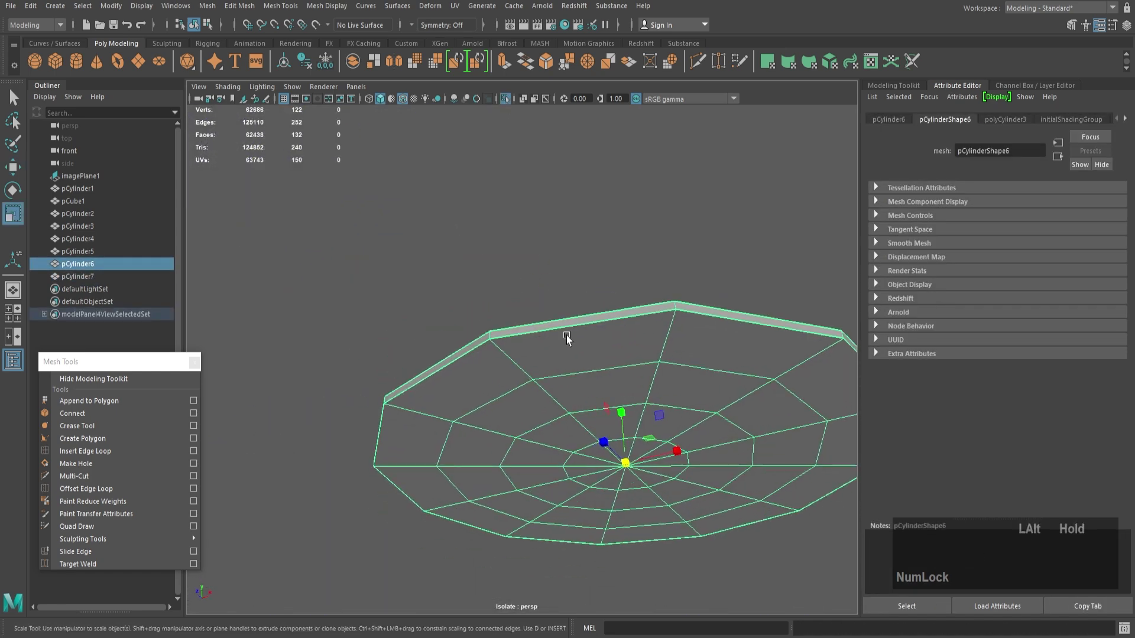
right_drag(567, 340, 576, 367)
click(592, 341)
alt+drag(591, 399, 488, 356)
shift+click(639, 358)
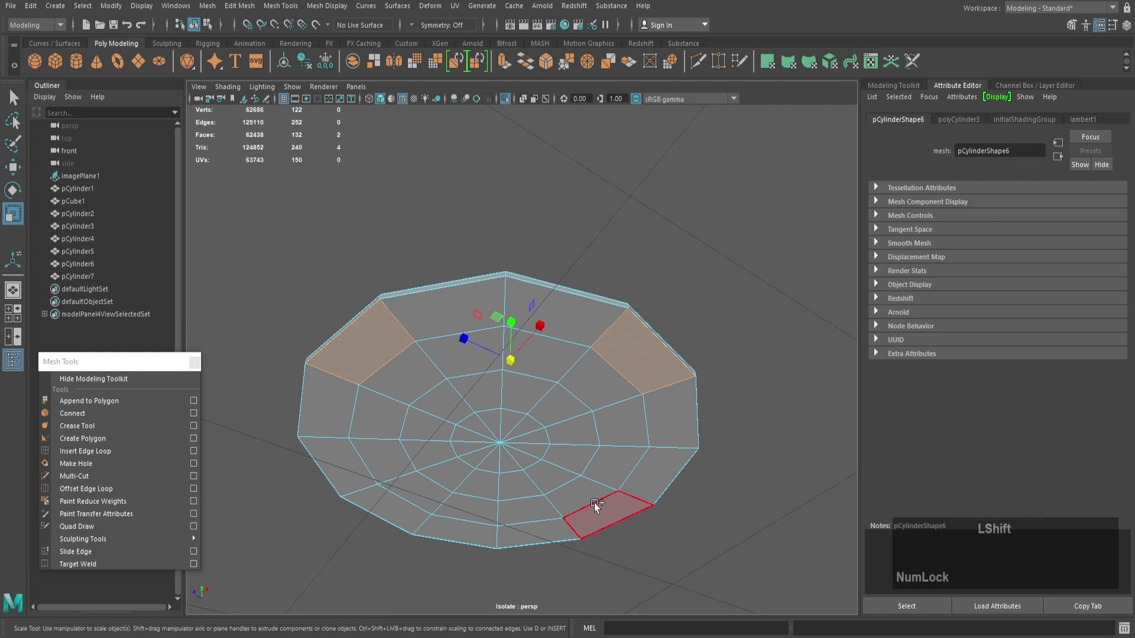
shift+click(408, 519)
alt+drag(408, 518, 513, 368)
key(ctrl+e)
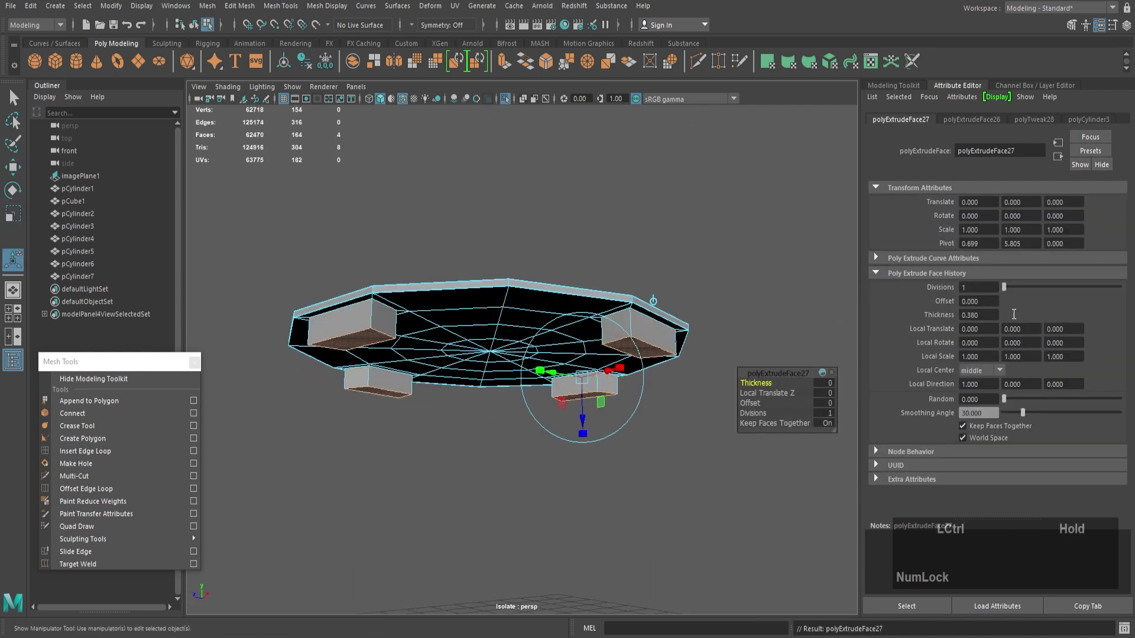
- Bring the whole model back into view, with the footed disc displayed smoothly and extra divisions on its foot extrusions
click(506, 100)
alt+drag(555, 251, 703, 294)
key(3)
drag(977, 288, 920, 290)
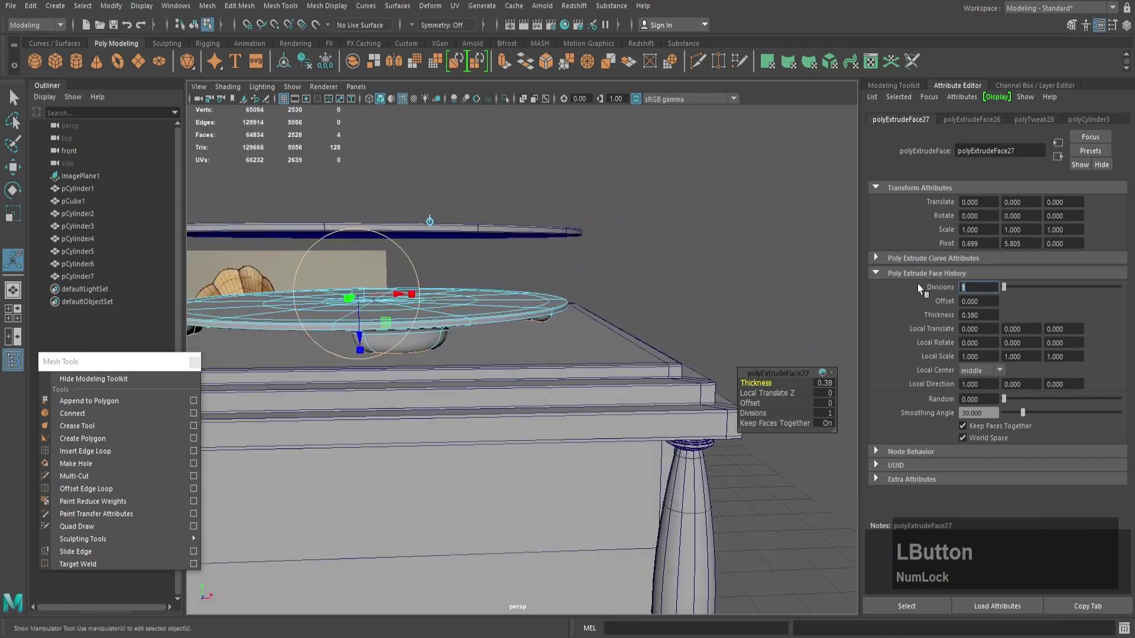
right_drag(499, 289, 554, 264)
alt+drag(551, 267, 511, 314)
- Select the upper disc and lower it onto the footed disc on the box base
click(632, 261)
scroll(614, 283, down, 3)
alt+drag(627, 283, 574, 324)
click(594, 275)
key(w)
drag(554, 198, 555, 237)
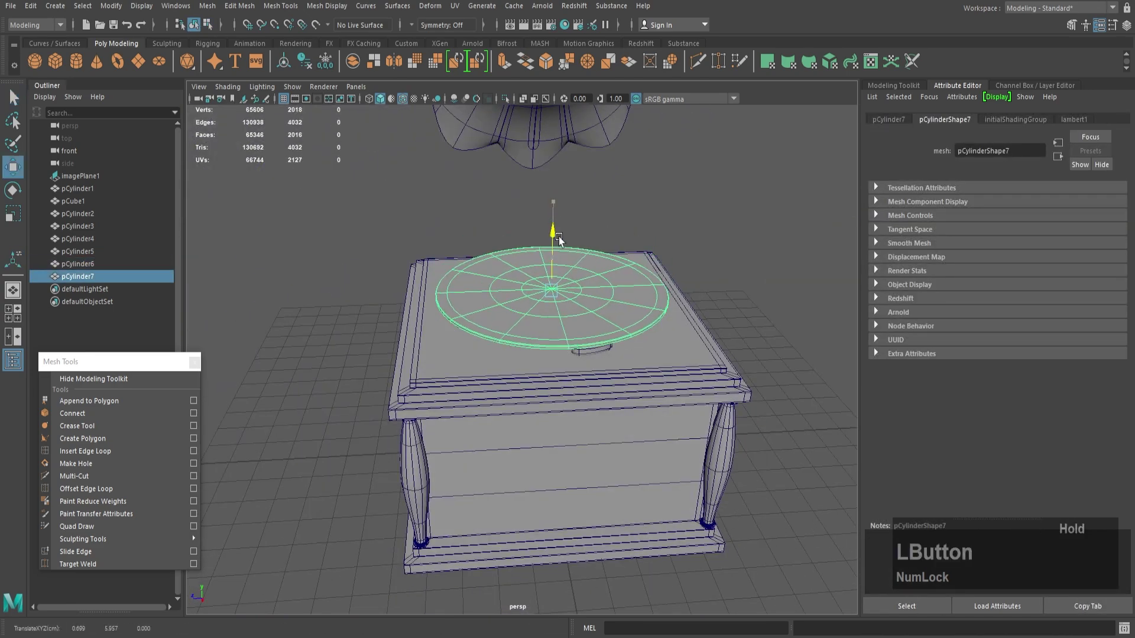
alt+drag(556, 340, 544, 276)
scroll(568, 331, up, 5)
alt+drag(648, 480, 565, 546)
scroll(591, 414, down, 5)
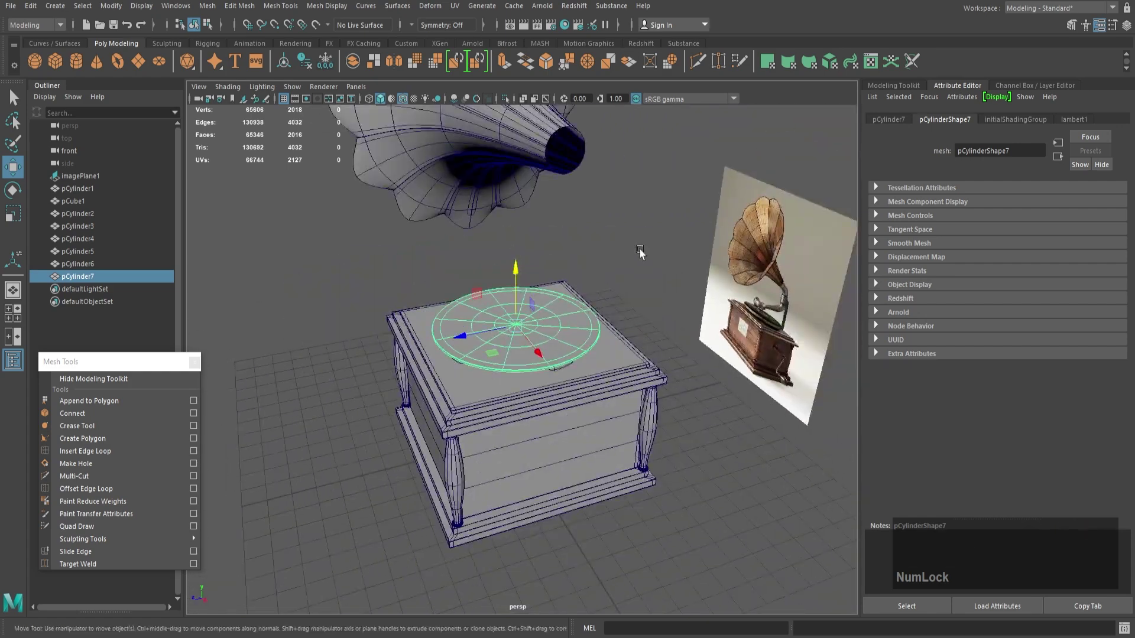
- Scale the upper disc slightly along its vertical axis to adjust its thickness
click(641, 253)
alt+drag(591, 346, 514, 358)
scroll(579, 347, up, 4)
click(545, 363)
key(r)
alt+drag(520, 358, 525, 295)
drag(488, 291, 488, 287)
alt+drag(596, 278, 580, 288)
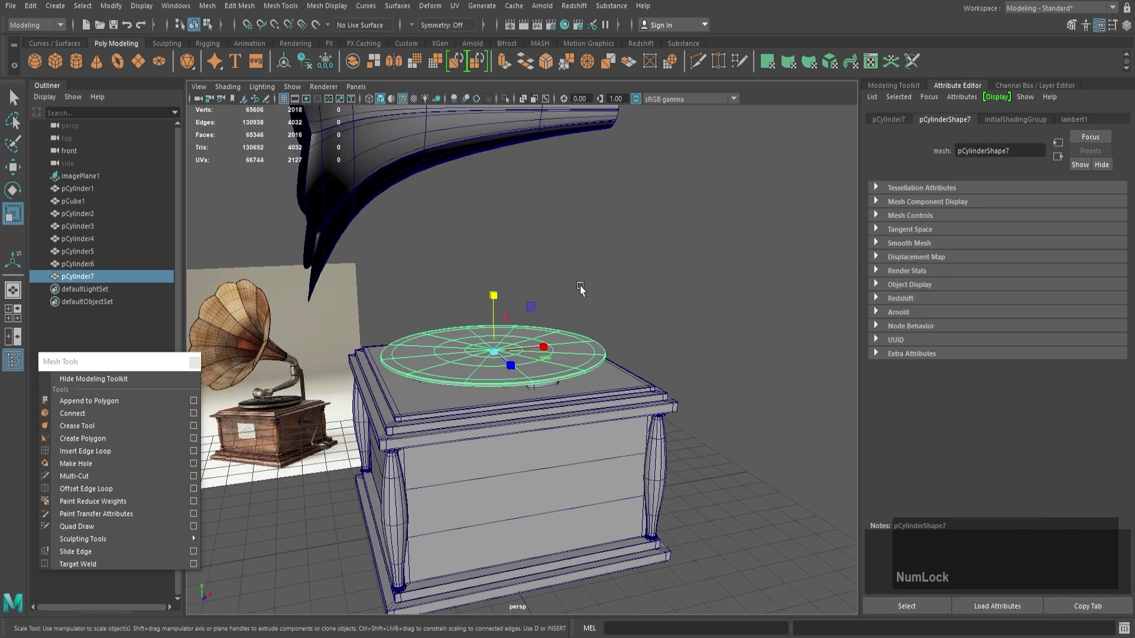
- Create a polygon cylinder lying on its side and raise it above the turntable
click(83, 64)
alt+drag(497, 305, 520, 316)
alt+right_drag(521, 316, 514, 325)
alt+drag(515, 324, 526, 337)
key(w)
drag(489, 457, 483, 274)
alt+drag(467, 346, 639, 405)
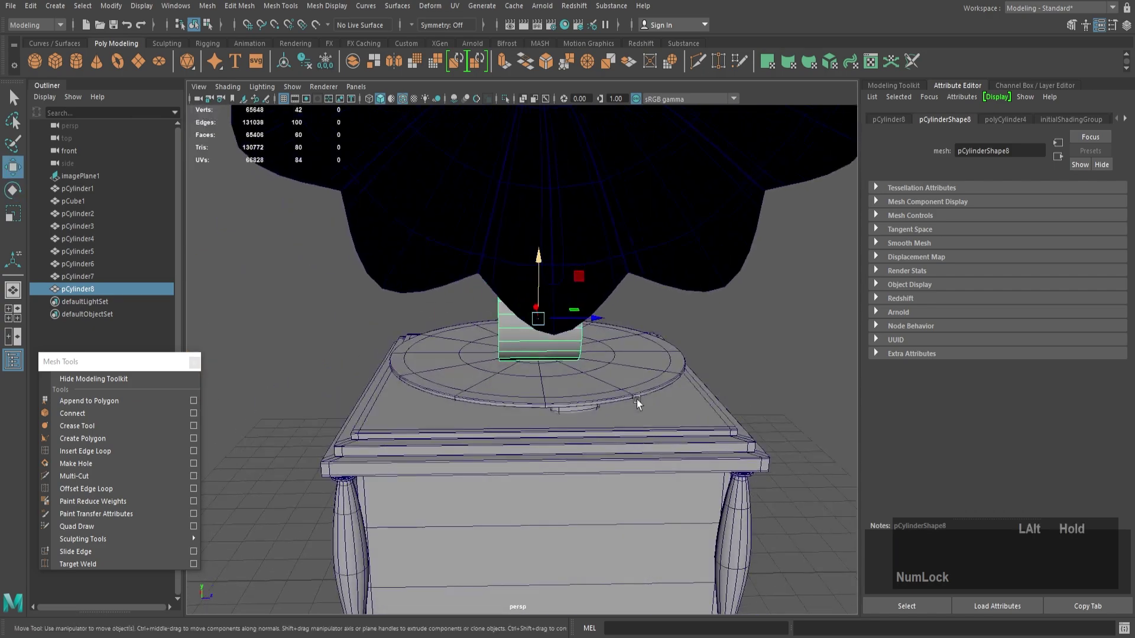
- Scale the cylinder down into a short drum and position it above the turntable's edge
click(615, 384)
key(r)
drag(545, 357, 525, 358)
alt+drag(525, 368, 366, 331)
click(468, 393)
key(w)
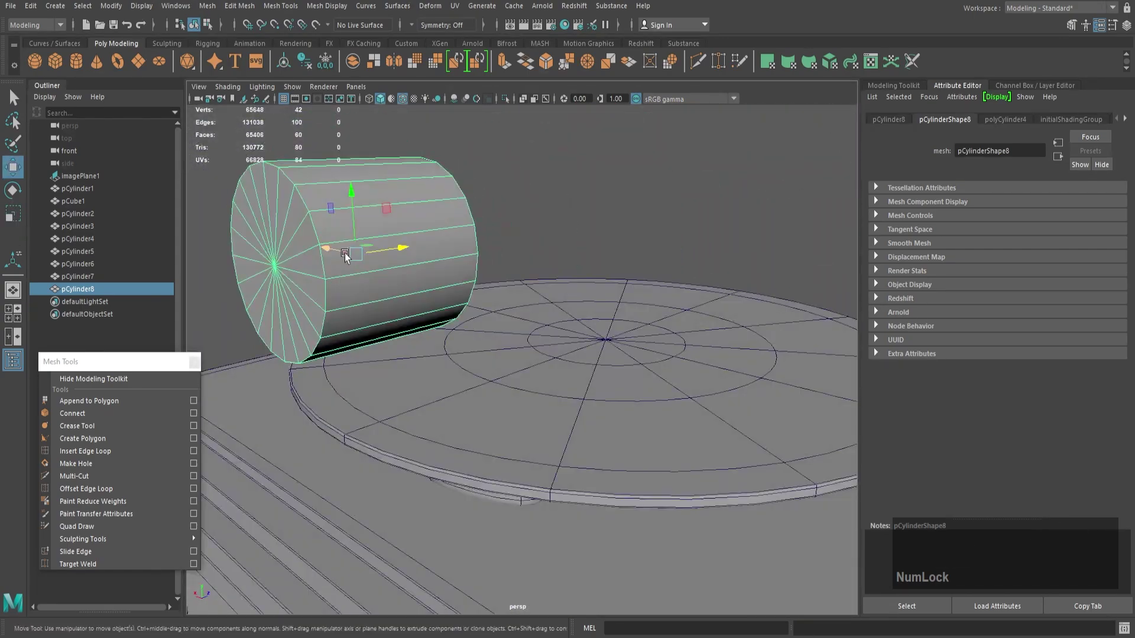
key(r)
drag(349, 257, 412, 310)
scroll(441, 314, down, 3)
alt+drag(506, 321, 567, 334)
- Set the drum cylinder's axis subdivisions to 12 and its cap subdivisions to 3
click(1005, 119)
click(979, 231)
text(12)
key(KP_Enter)
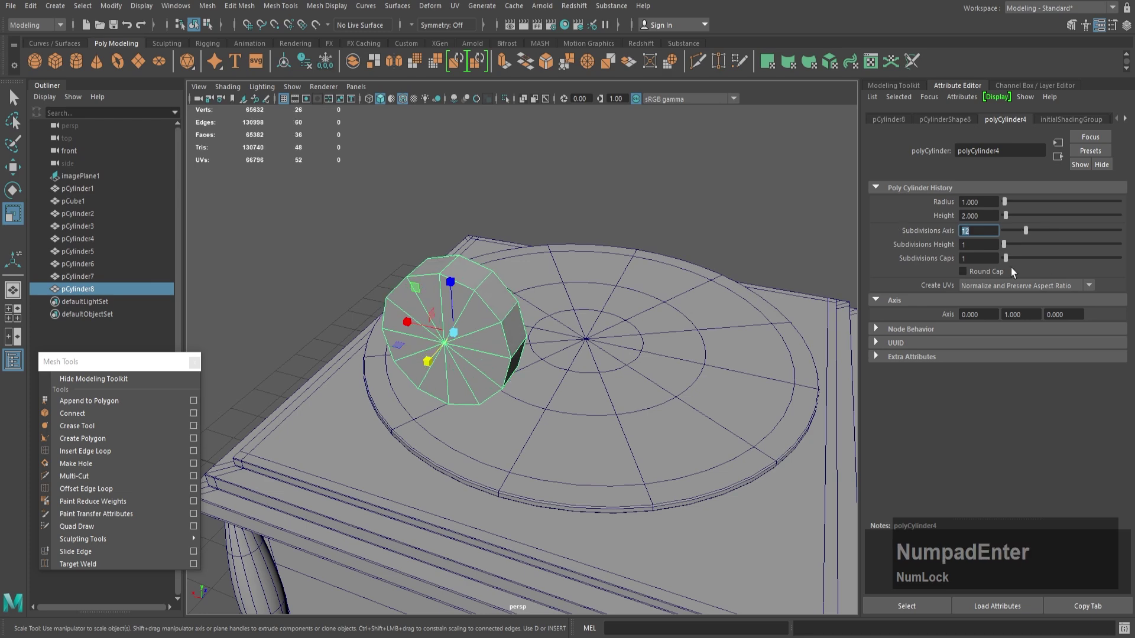
click(981, 258)
text(3)
key(KP_Enter)
- Select the outer cap edge loops on both ends of the drum and scale them outward toward the rim
alt+drag(529, 335, 506, 350)
right_drag(491, 314, 492, 271)
double_click(510, 355)
alt+drag(526, 360, 487, 435)
scroll(487, 435, up, 1)
shift+double_click(480, 436)
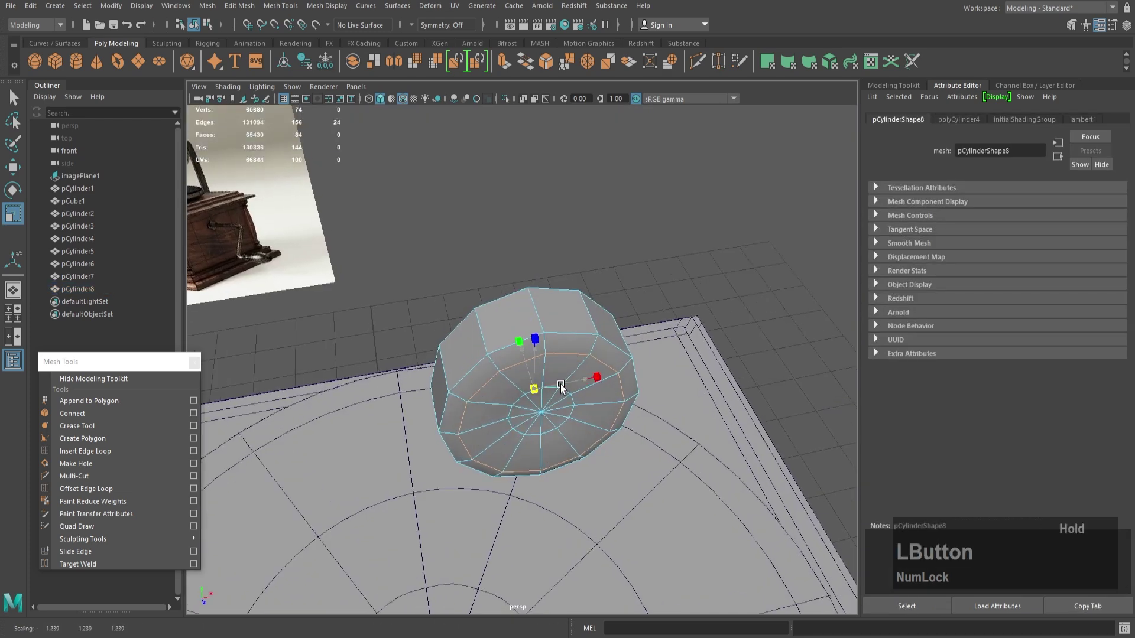
alt+drag(561, 388, 532, 353)
alt+drag(624, 329, 577, 309)
- Extrude the outer rings of cap faces on both ends of the drum with thickness 0.11 and 2 divisions
right_drag(584, 306, 584, 349)
click(584, 296)
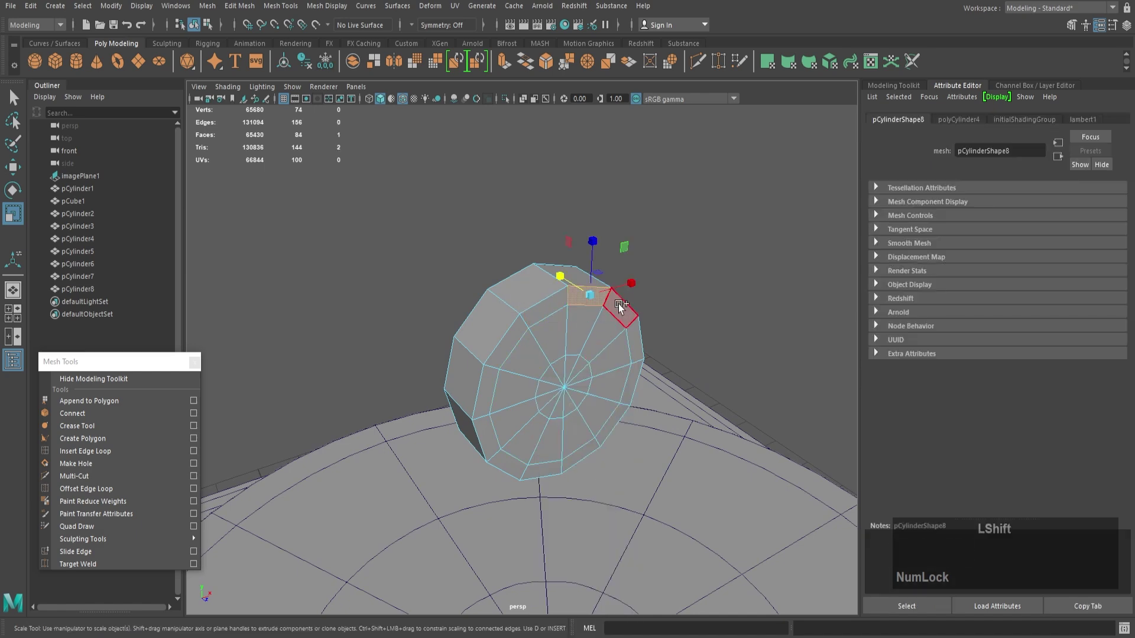
shift+double_click(619, 304)
alt+drag(627, 313, 778, 369)
shift+double_click(537, 285)
alt+drag(537, 284, 497, 289)
scroll(591, 290, up, 5)
click(644, 294)
shift+double_click(654, 333)
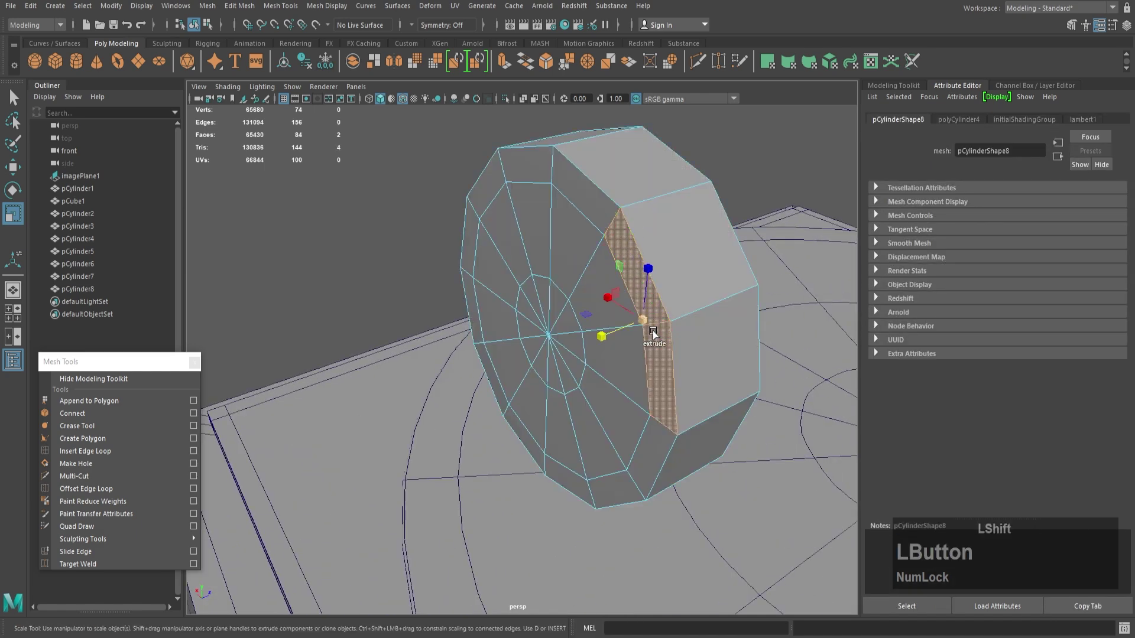
alt+drag(654, 335, 509, 313)
shift+click(609, 232)
shift+double_click(666, 221)
alt+drag(614, 320, 650, 333)
key(ctrl+e)
ctrl+drag(978, 315, 984, 313)
text(3)
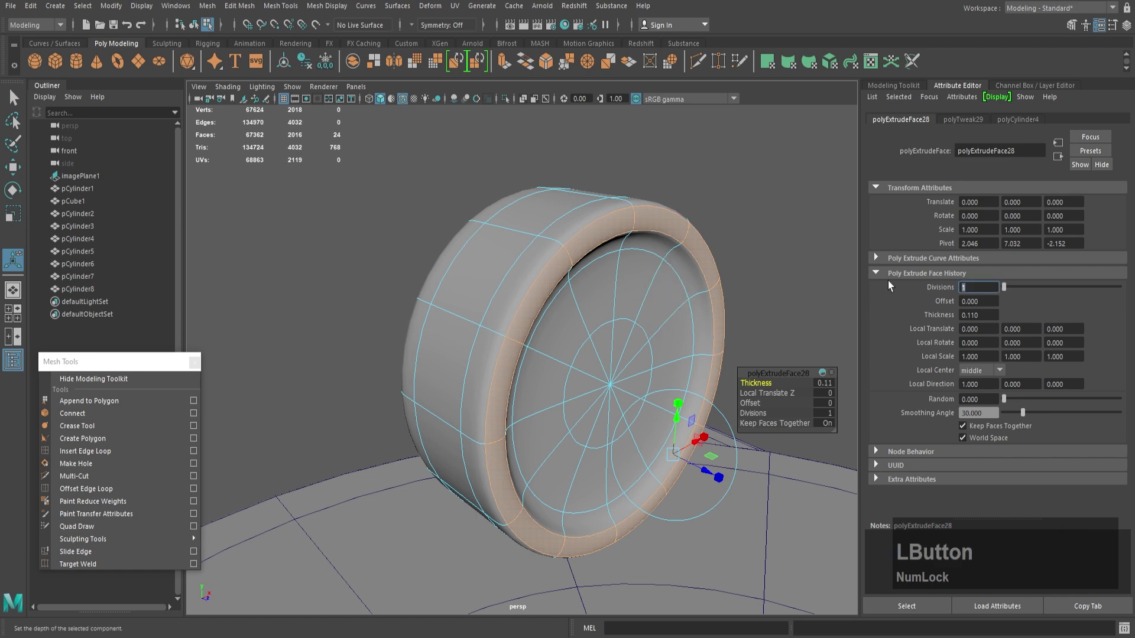
text(2)
key(Return)
right_drag(704, 266, 750, 236)
- Select the inner cap faces on both ends of the drum and scale them apart along the drum's axis
mouse_move(739, 284)
alt+mouse_down()
mouse_move(621, 301)
mouse_move(526, 261)
alt+mouse_up()
click(621, 301)
key(1)
right_drag(524, 258, 524, 290)
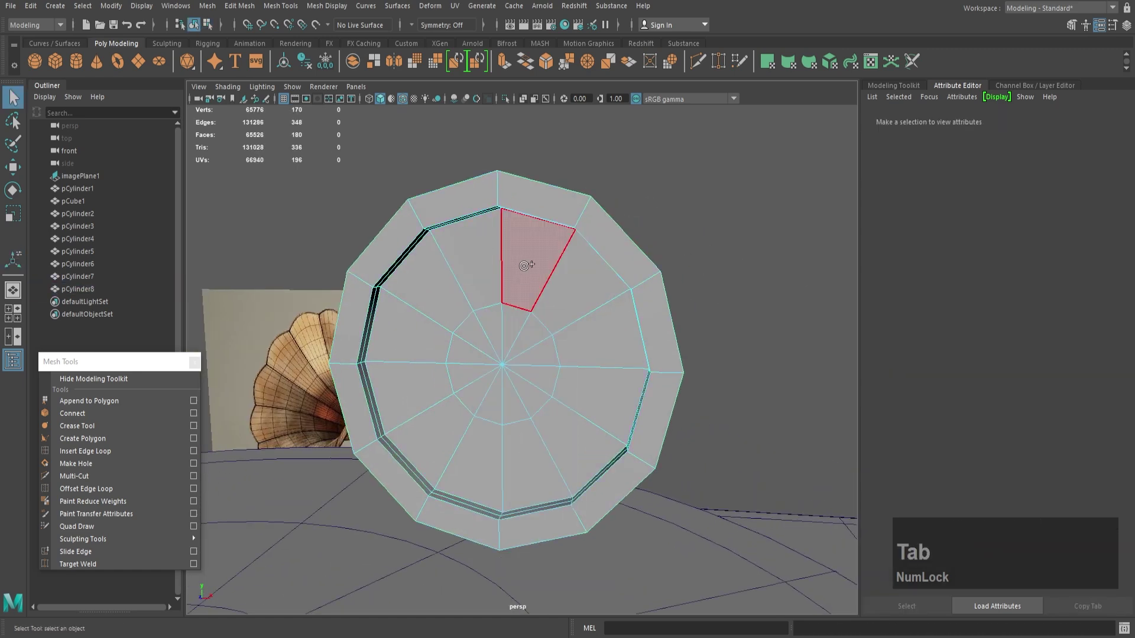
drag(524, 266, 558, 369)
drag(511, 463, 473, 248)
mouse_move(473, 248)
alt+mouse_down()
mouse_move(367, 347)
mouse_move(391, 342)
alt+mouse_up()
mouse_move(524, 254)
mouse_down()
mouse_move(528, 395)
mouse_move(496, 260)
mouse_up()
mouse_move(496, 260)
alt+mouse_down()
mouse_move(538, 324)
mouse_move(493, 327)
mouse_move(568, 274)
alt+mouse_up()
key(3)
right_drag(568, 274, 540, 324)
key(w)
key(r)
mouse_move(540, 325)
alt+mouse_down()
mouse_move(474, 338)
mouse_move(544, 343)
alt+mouse_up()
key(ctrl+a)
key(ctrl+z)
mouse_move(671, 332)
alt+mouse_down()
mouse_move(604, 325)
mouse_move(601, 353)
mouse_move(530, 333)
mouse_move(736, 340)
alt+mouse_up()
key(Tab)
mouse_move(507, 340)
mouse_down()
mouse_move(584, 371)
mouse_move(505, 385)
mouse_up()
alt+drag(552, 361, 492, 356)
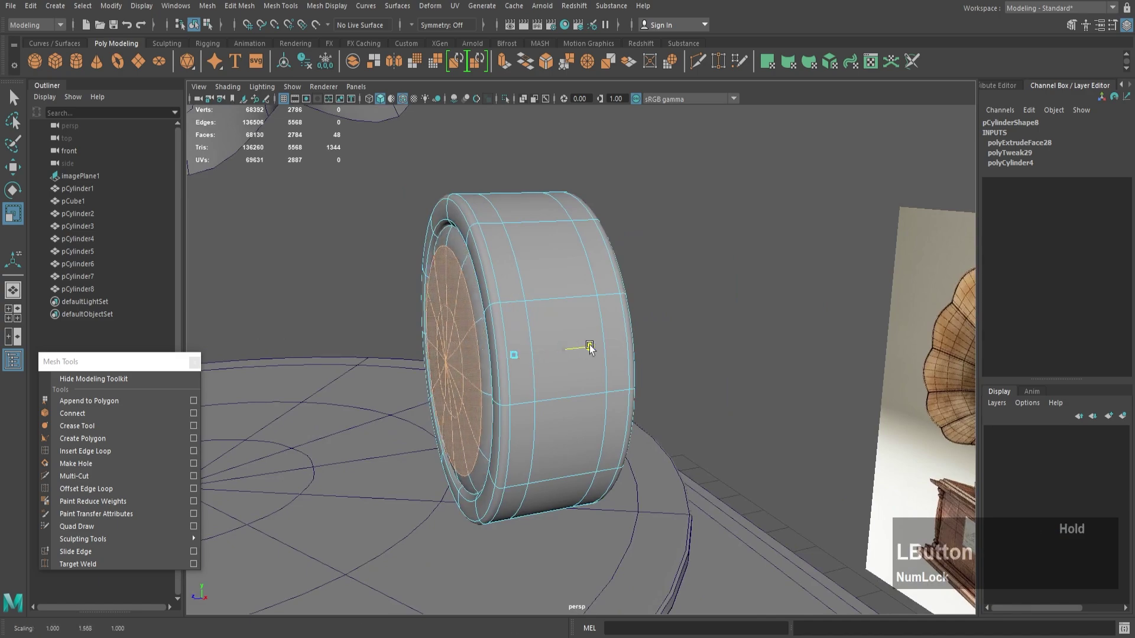
drag(590, 348, 594, 349)
- Select the whole drum and move it to the turntable's rear edge on the horn's narrow-end side
alt+drag(592, 349, 455, 351)
click(735, 246)
alt+drag(650, 266, 768, 269)
click(576, 311)
alt+right_drag(597, 311, 538, 311)
alt+drag(537, 314, 596, 358)
scroll(639, 299, down, 4)
key(w)
drag(522, 355, 489, 325)
- Resize the drum slightly to suit the turntable and clear the selection
scroll(489, 325, down, 5)
alt+drag(562, 266, 590, 233)
click(515, 198)
key(r)
drag(495, 232, 507, 233)
click(615, 295)
alt+drag(615, 295, 577, 379)
alt+right_drag(577, 378, 641, 409)
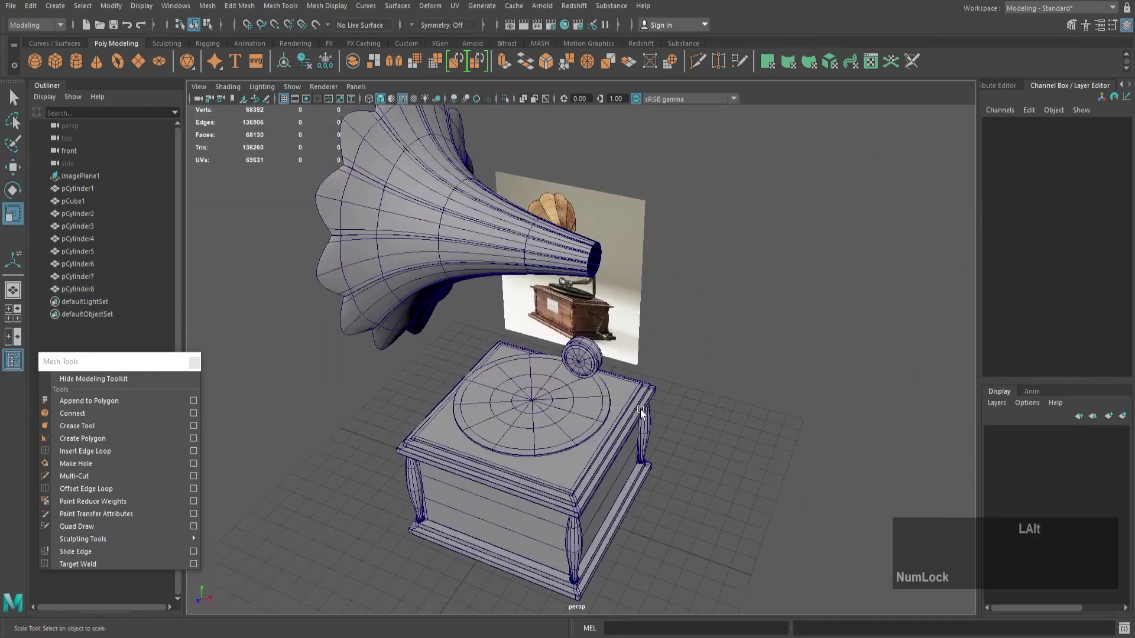
alt+drag(656, 383, 648, 408)
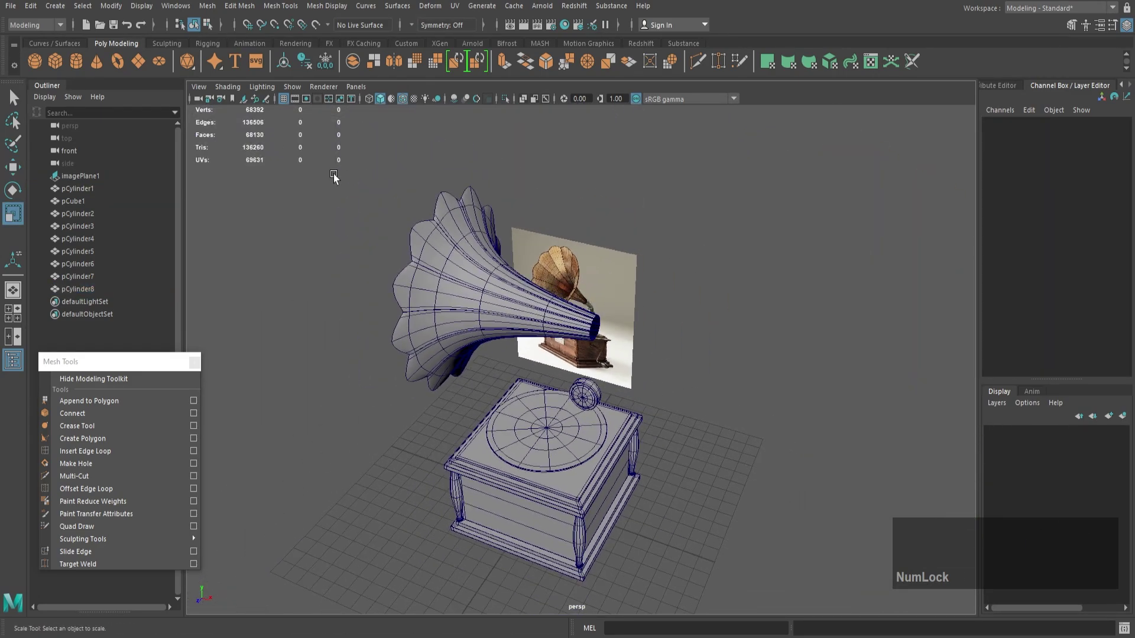
- Draw an EP curve in the front view from the horn's narrow end, bending down and back to the drum
key(space)
key(space)
alt+middle_drag(456, 442, 424, 525)
click(55, 6)
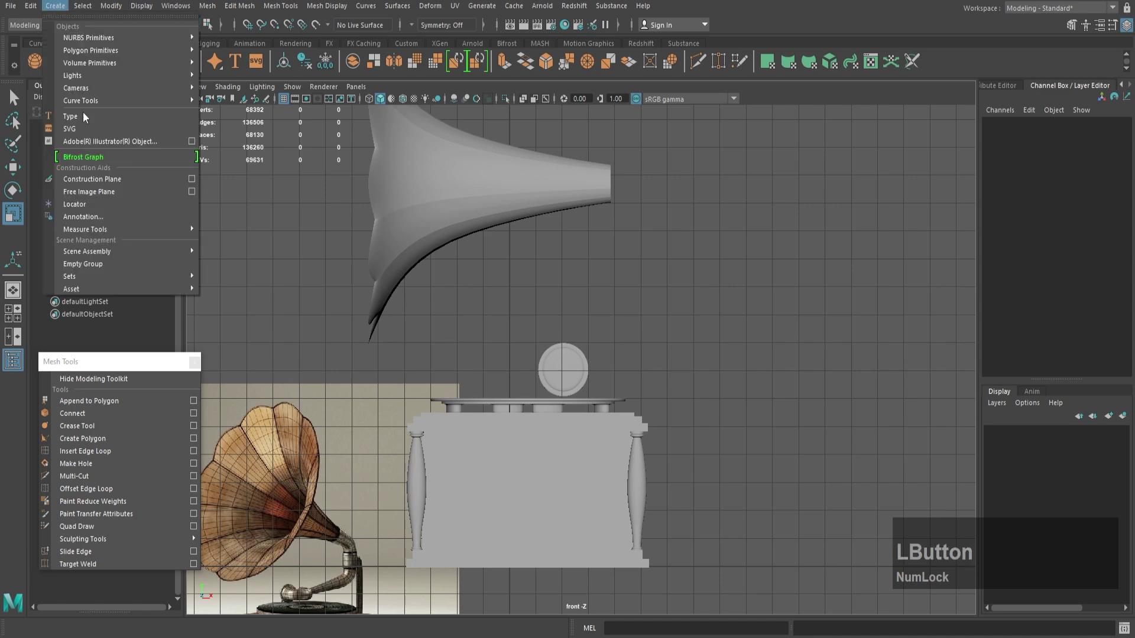
mouse_move(89, 105)
click(236, 113)
click(608, 181)
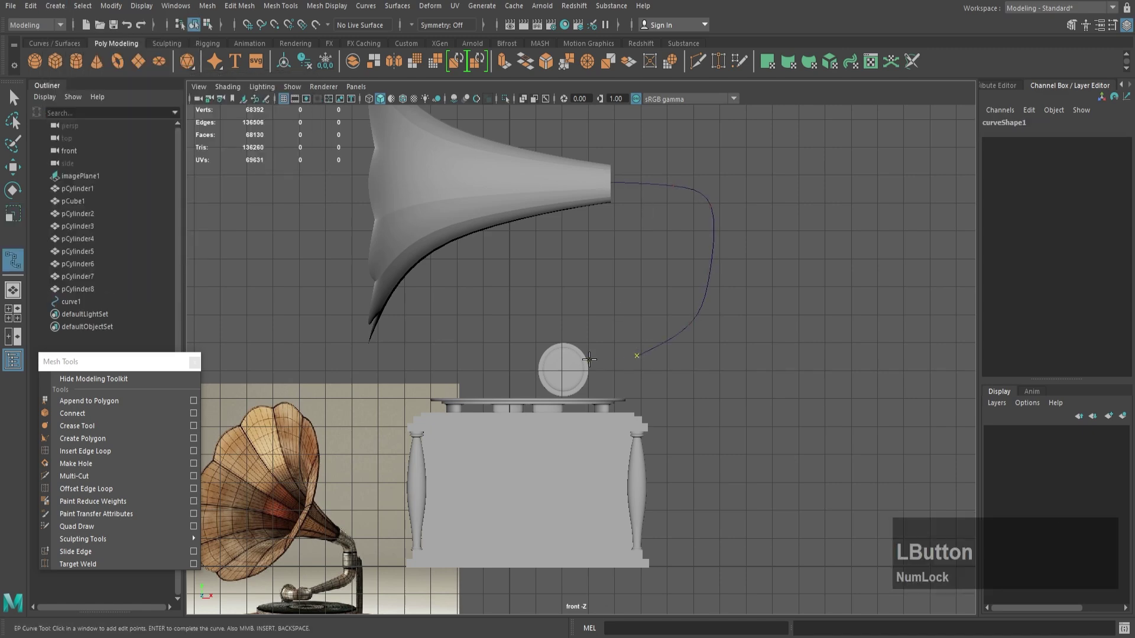
key(q)
key(space)
key(space)
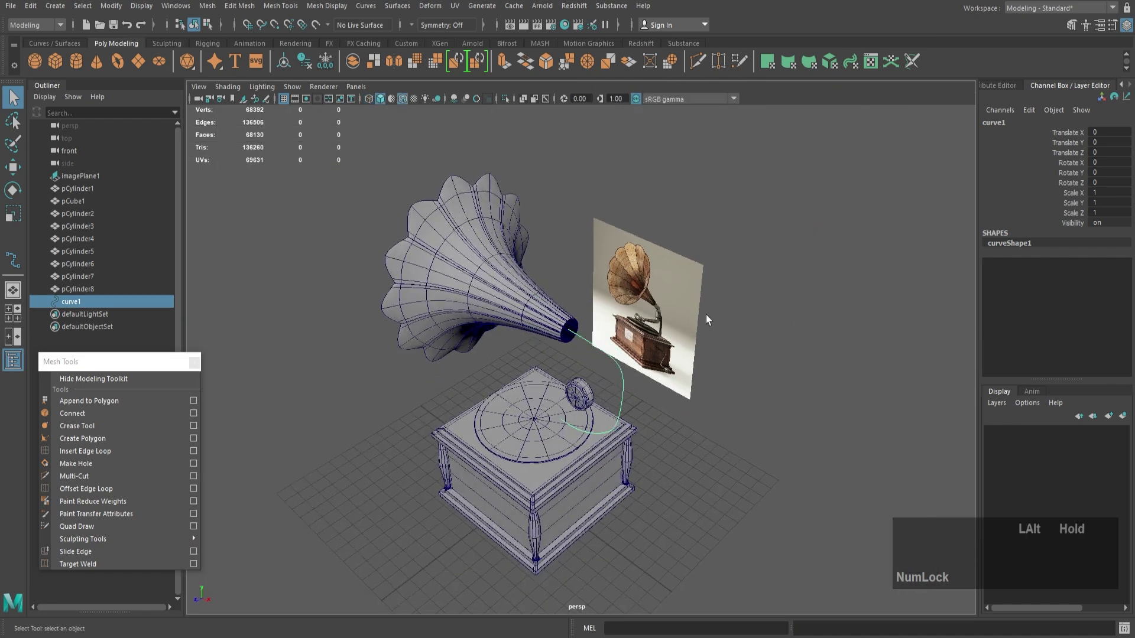
- Edit the curve's control vertices, moving the lower ones sideways so the curve's end meets the drum
alt+drag(733, 242, 587, 381)
right_click(525, 307)
shift+click(507, 417)
alt+drag(532, 354, 605, 289)
key(ctrl+z)
right_drag(509, 342, 441, 342)
alt+drag(473, 367, 552, 416)
key(w)
alt+drag(553, 408, 585, 394)
alt+drag(585, 394, 441, 351)
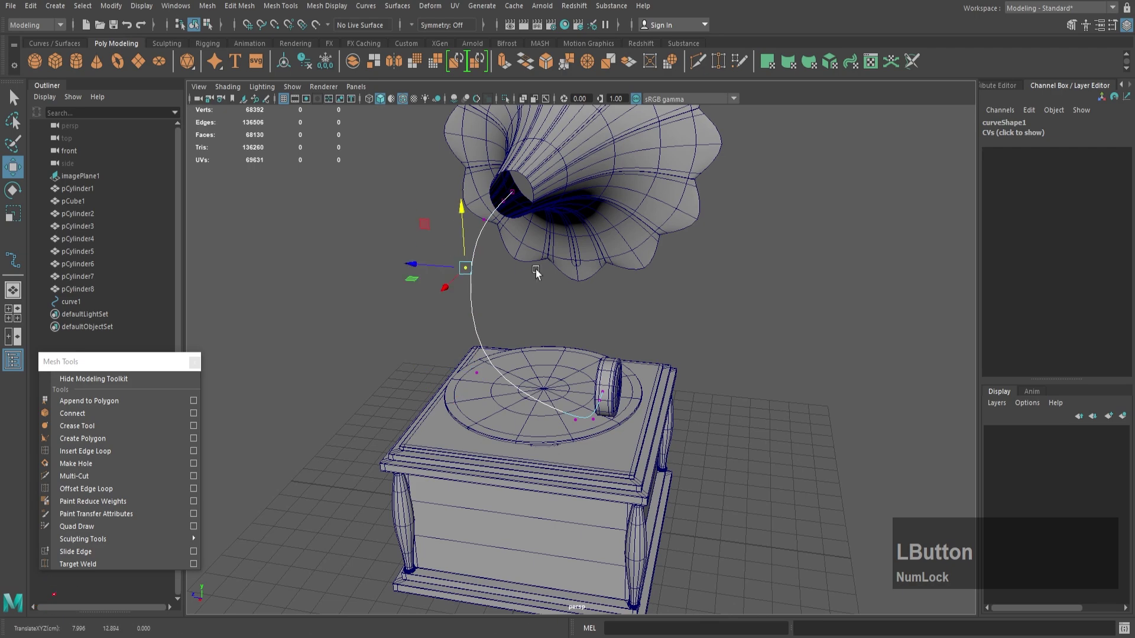
- Shift the curve's middle control vertices in depth to even out the path between horn and drum
alt+drag(536, 272, 539, 304)
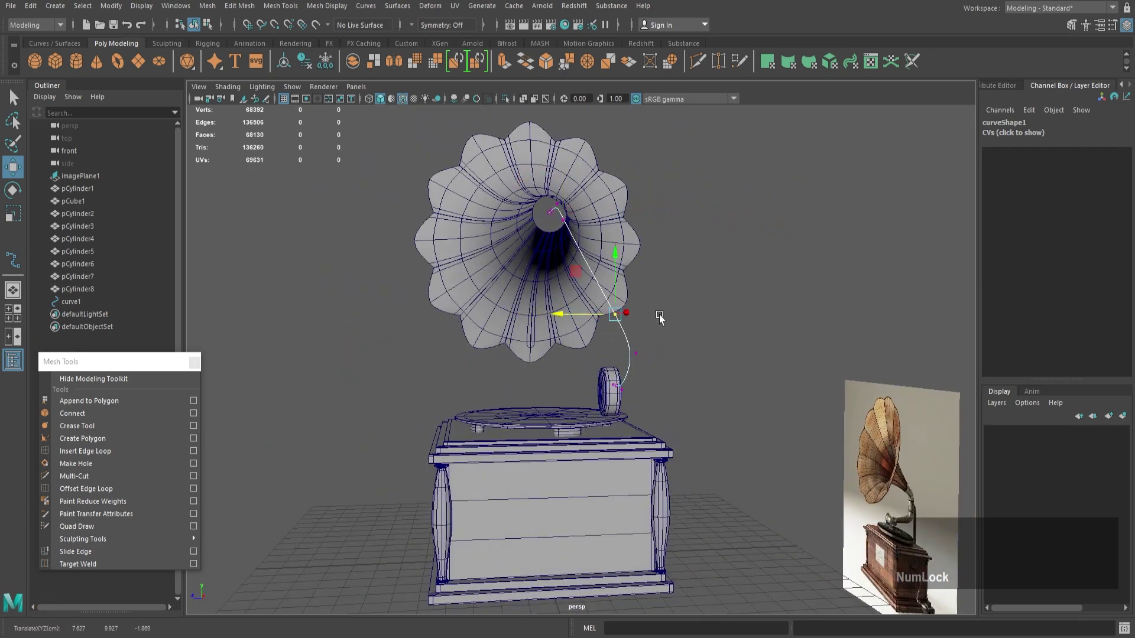
alt+drag(659, 314, 628, 313)
drag(591, 261, 592, 258)
alt+drag(597, 261, 768, 363)
alt+right_drag(473, 379, 559, 379)
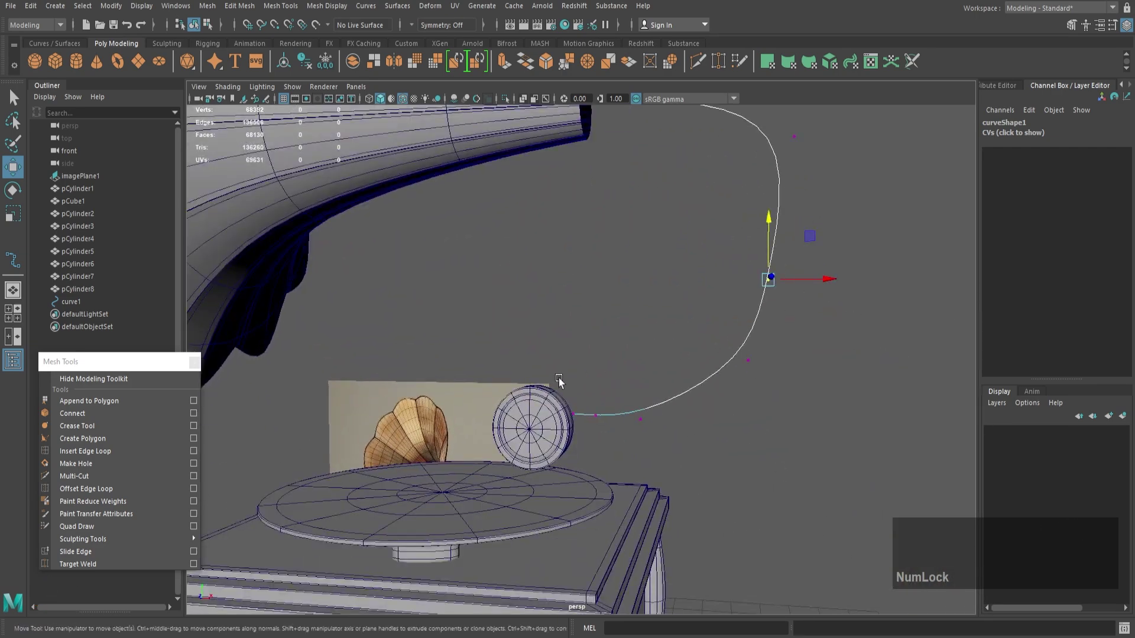
- Refine the curve's lower end and upper bend by moving their control vertices, then leave vertex editing
alt+drag(583, 384, 633, 405)
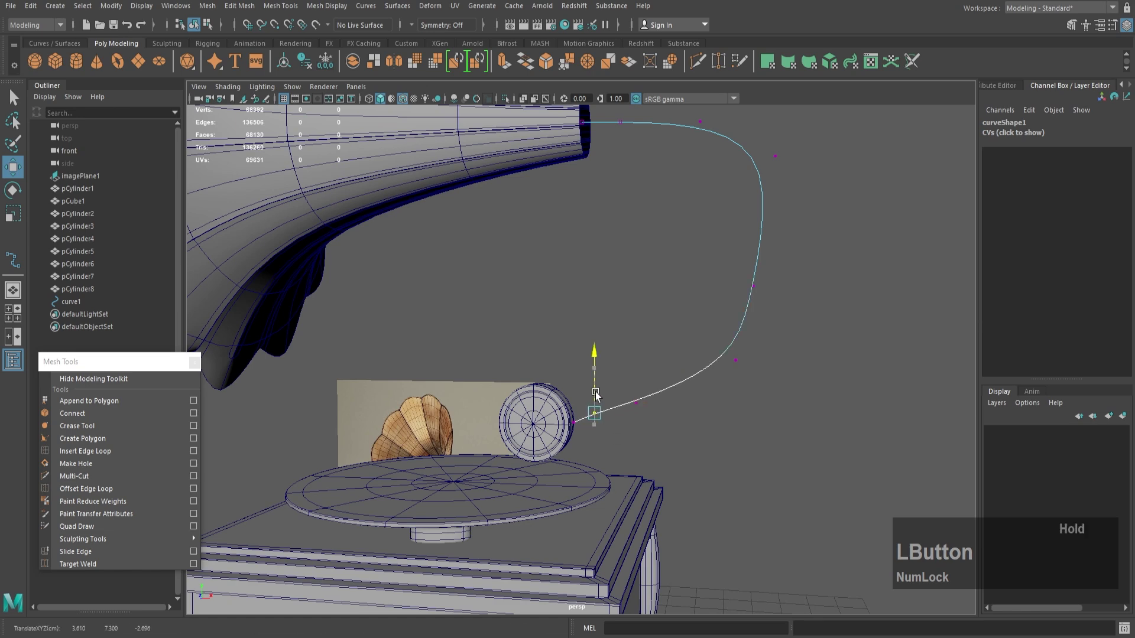
drag(787, 360, 793, 360)
scroll(757, 269, down, 2)
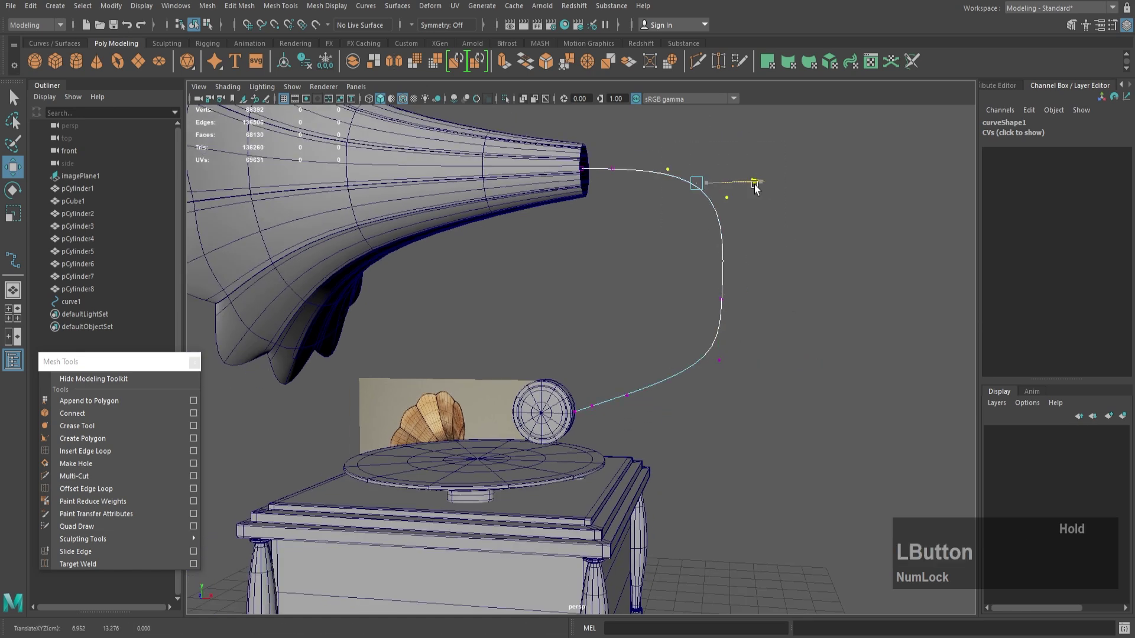
alt+drag(754, 184, 662, 225)
alt+right_drag(662, 224, 614, 213)
click(657, 222)
alt+right_drag(665, 222, 646, 225)
alt+drag(349, 228, 441, 234)
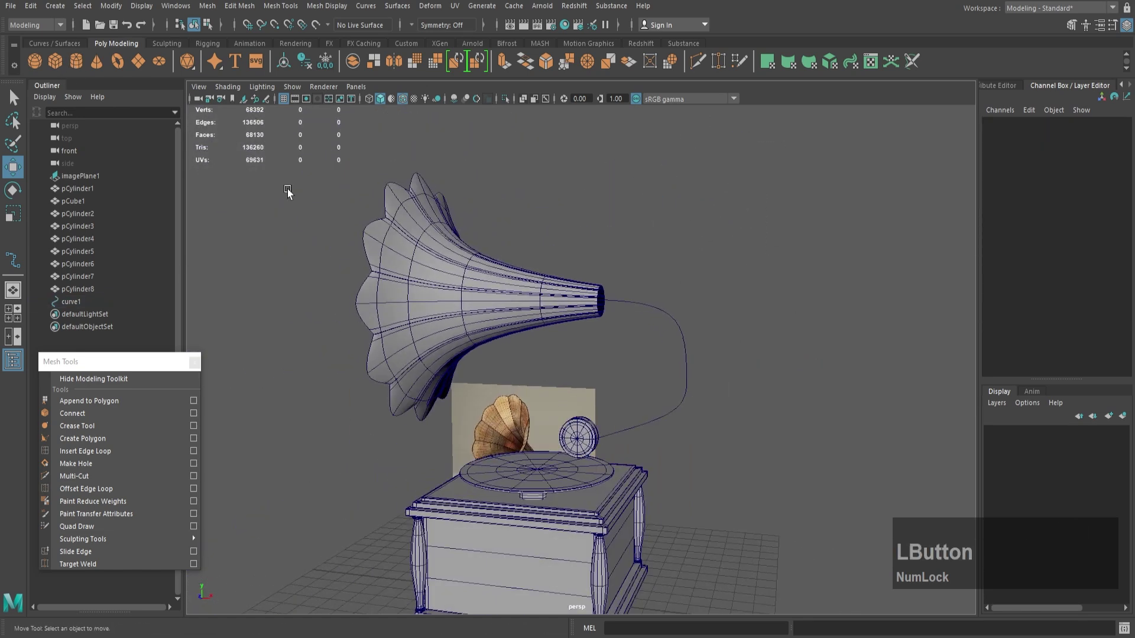
- Create a cylinder rotated -90 about Z, scale it down and place it at the horn's narrow end
click(76, 61)
drag(525, 545, 542, 403)
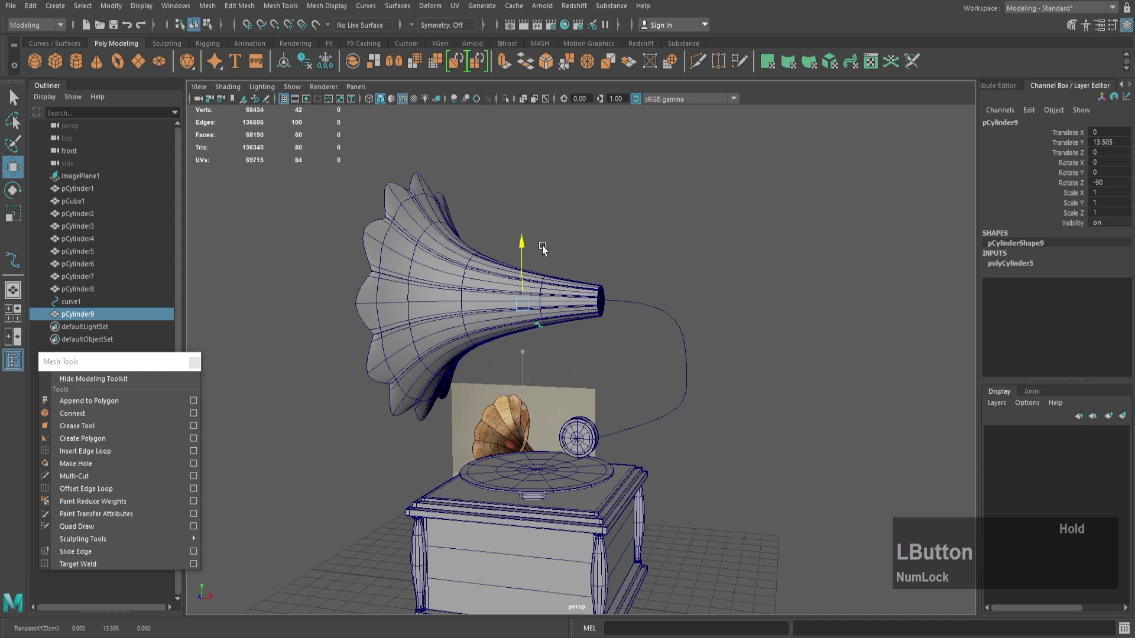
drag(588, 307, 663, 307)
alt+drag(662, 296, 502, 378)
key(r)
drag(568, 357, 532, 358)
alt+drag(550, 379, 667, 451)
key(w)
drag(626, 330, 603, 316)
- Set the collar cylinder's axis subdivisions to 12 and cap subdivisions to 0, and scale it to fit the horn's opening
click(999, 86)
drag(975, 231, 869, 231)
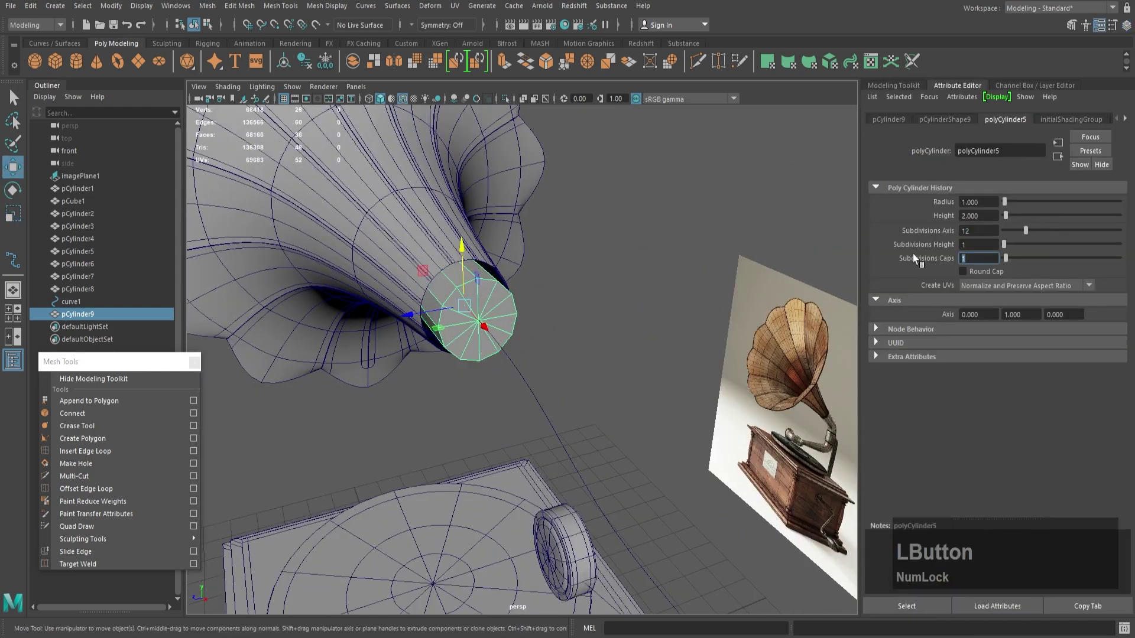
click(504, 302)
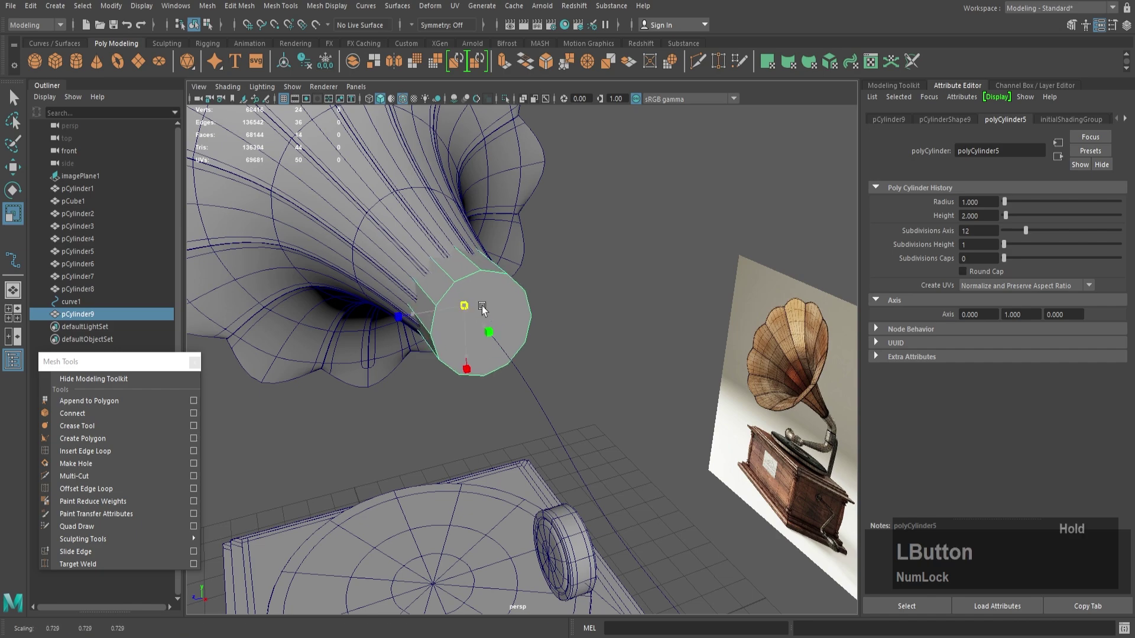
alt+drag(478, 311, 610, 318)
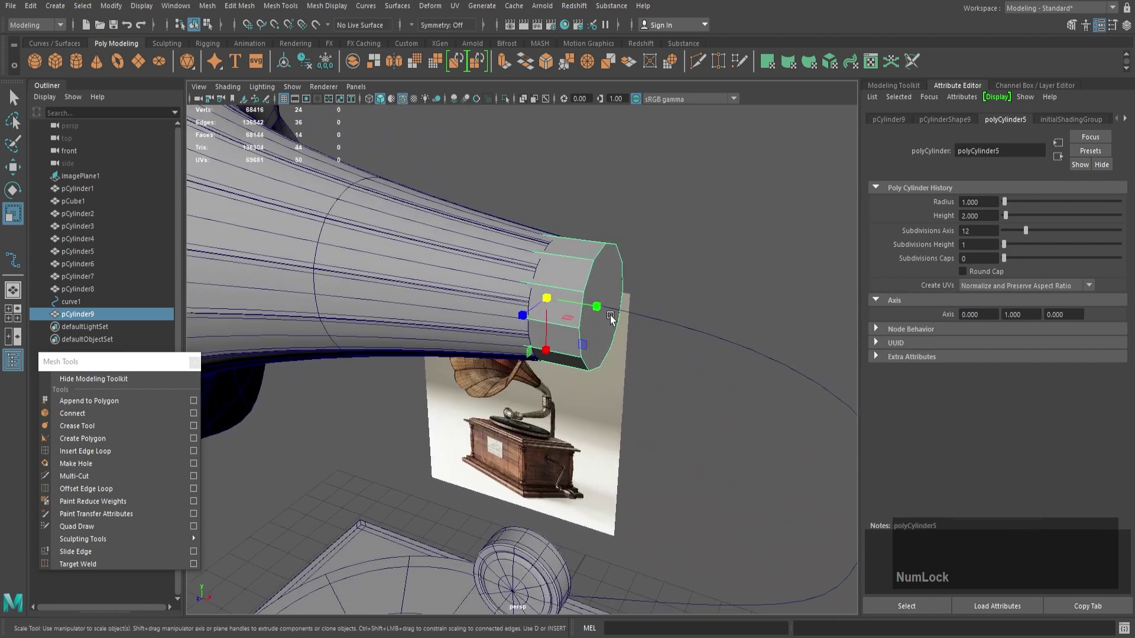
- Isolate the collar cylinder, set its height subdivisions to 3 and select its middle ring of side faces
click(505, 98)
right_drag(542, 242, 545, 277)
double_click(558, 248)
click(535, 270)
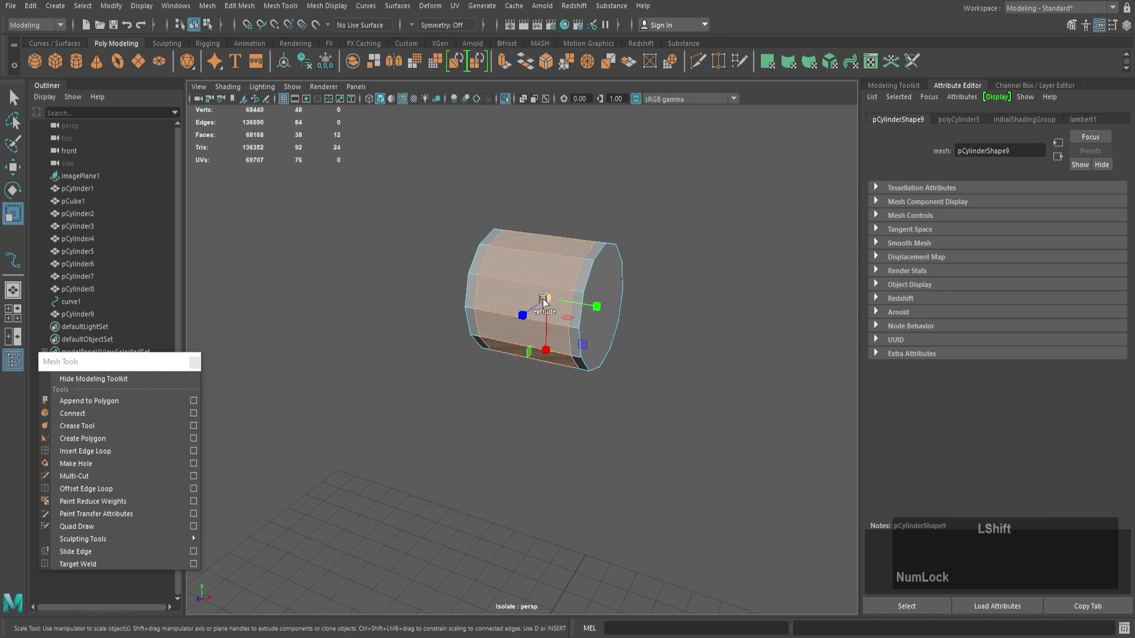
- Try extruding the collar's middle face ring with a thickness of 0.12 and 3 divisions, and bring back the full scene
shift+drag(543, 299, 591, 305)
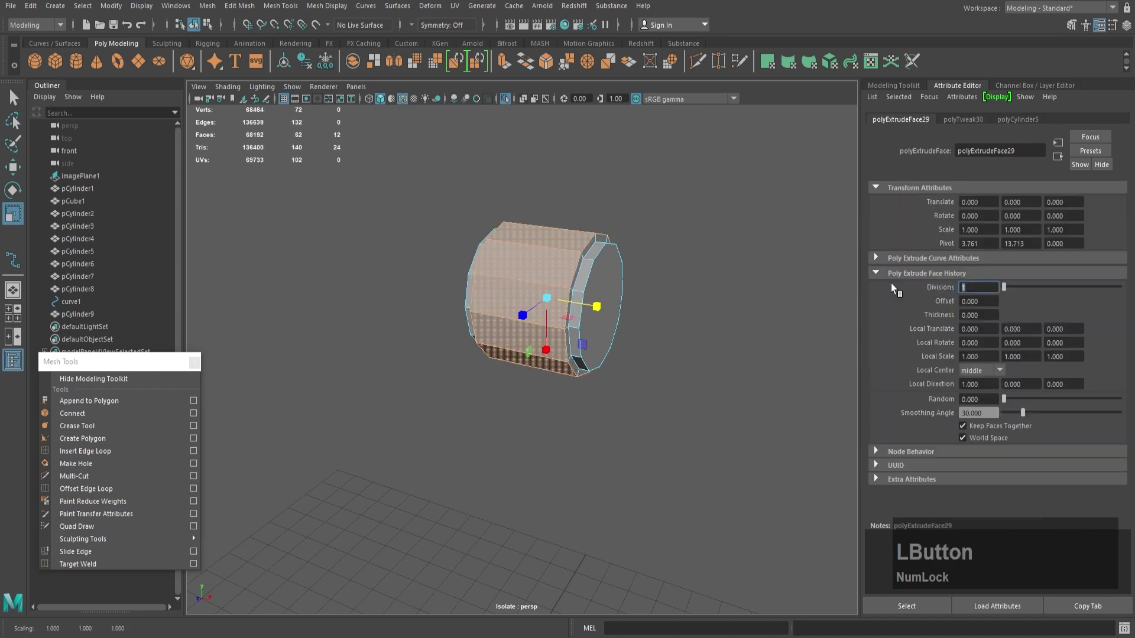
ctrl+drag(972, 315, 997, 312)
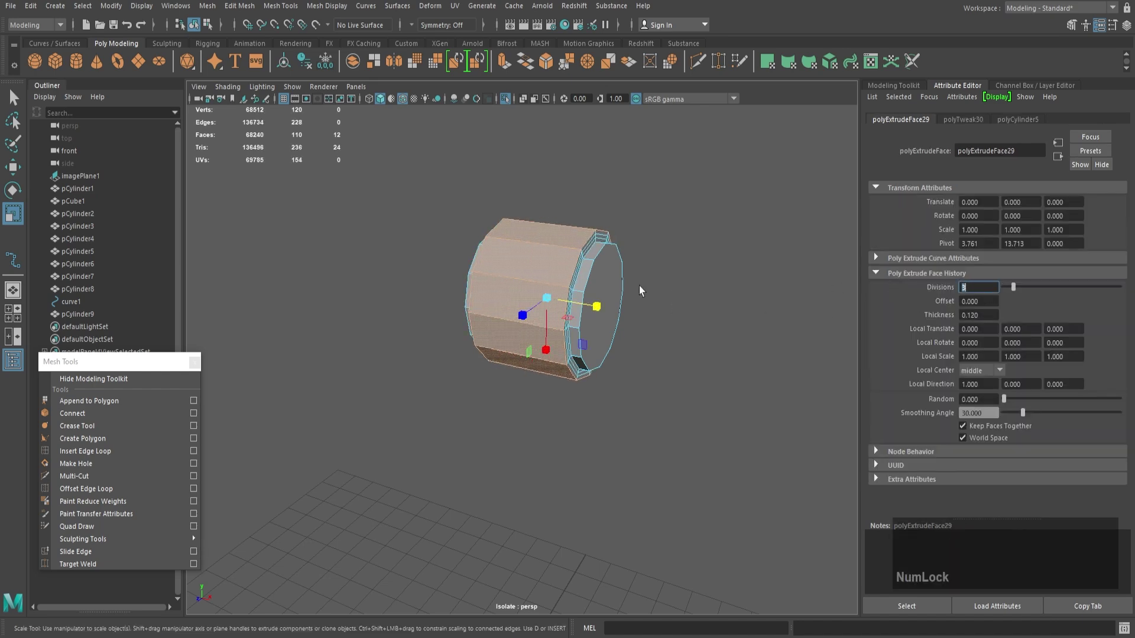
right_drag(641, 291, 654, 254)
key(3)
key(1)
click(507, 99)
alt+drag(582, 269, 533, 288)
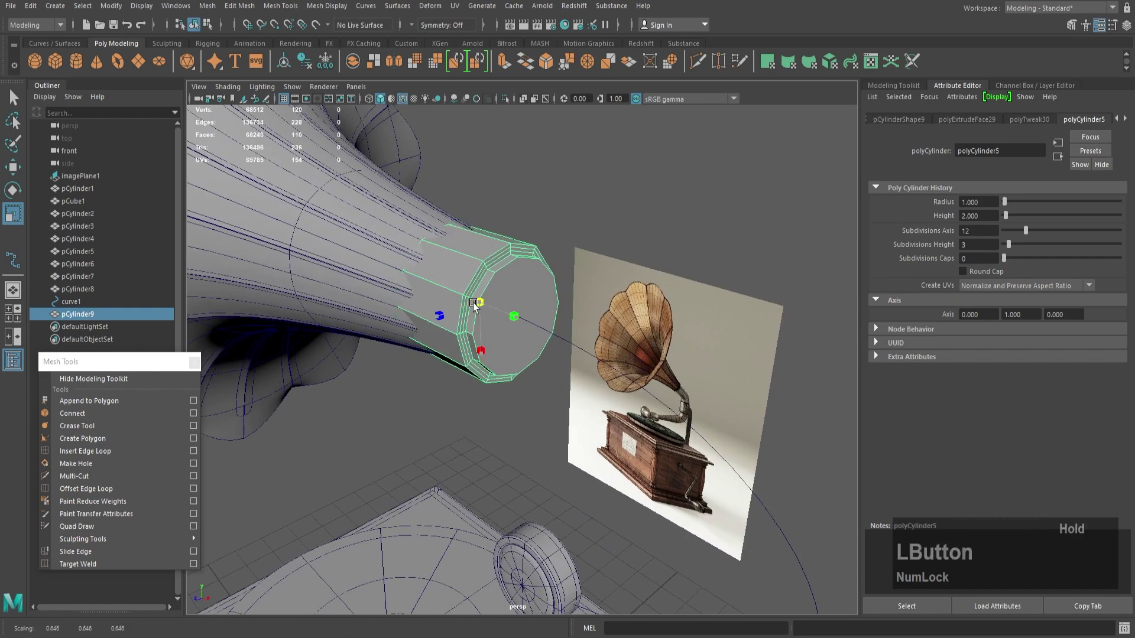
- Try scaling the collar down and shifting it along the horn's axis, with smooth preview on
drag(462, 306, 459, 306)
alt+drag(459, 306, 520, 295)
alt+right_drag(521, 296, 556, 295)
key(w)
drag(596, 289, 429, 306)
key(r)
key(3)
click(590, 280)
alt+right_drag(590, 280, 561, 283)
alt+drag(609, 288, 605, 339)
- Undo the collar's scaling, shifting and face extrusion
key(z)
key(z)
key(z)
key(z)
key(z)
key(z)
key(z)
key(z)
key(z)
key(z)
key(z)
key(z)
key(z)
key(z)
key(z)
key(z)
key(z)
alt+right_drag(606, 339, 635, 331)
- Extrude the collar's middle ring of side faces with a thickness of 0.08 and 3 divisions, and check it smoothed
click(598, 279)
shift+double_click(550, 304)
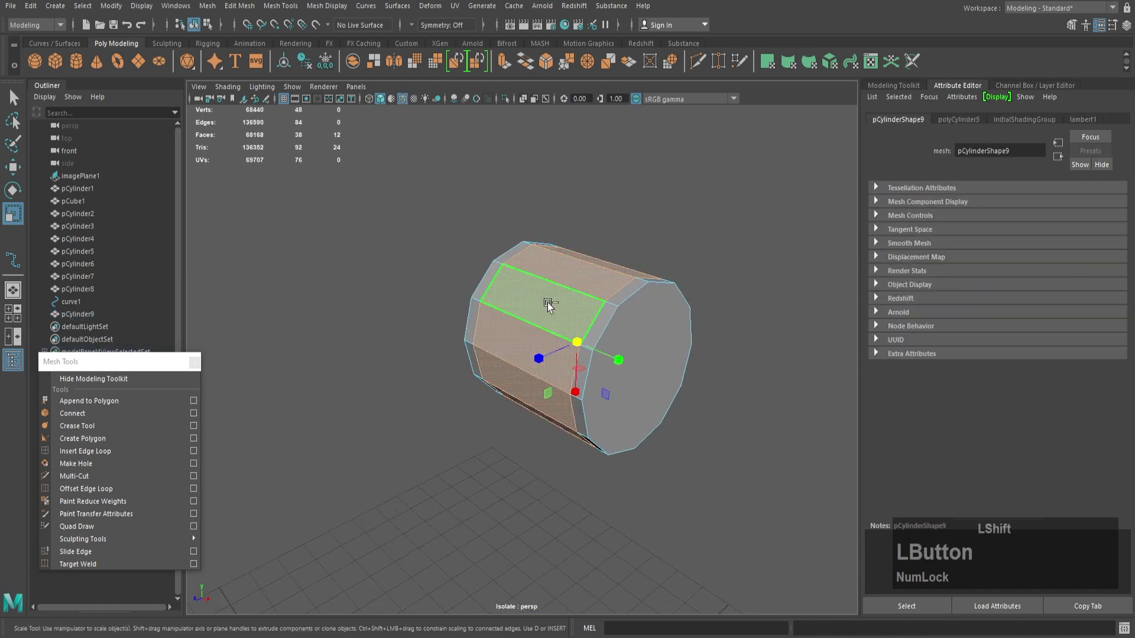
key(ctrl+e)
text(3)
key(Return)
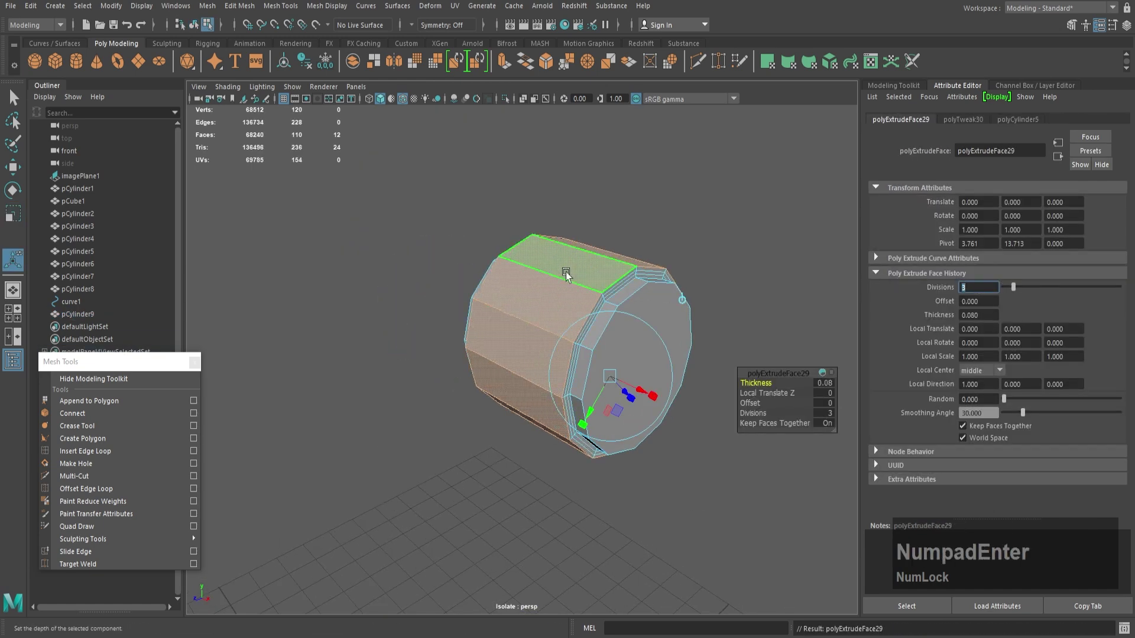
right_drag(566, 272, 618, 236)
key(3)
click(664, 254)
alt+drag(665, 254, 429, 273)
click(426, 272)
key(1)
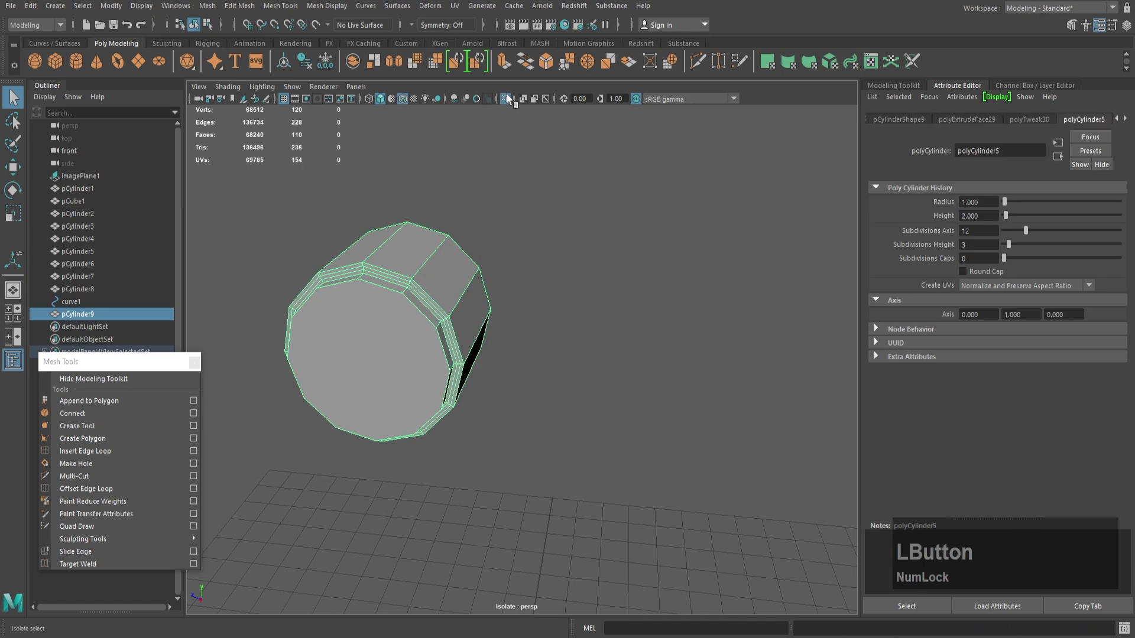
- Bring back the full scene and extrude the collar's end along curve1 into a tapering tonearm tube, with smooth preview on
click(507, 98)
alt+drag(512, 347, 648, 302)
key(3)
click(656, 238)
alt+drag(657, 238, 578, 291)
- Shift curve1's control vertex at the horn end in depth so the tonearm leaves the collar centrally
click(135, 304)
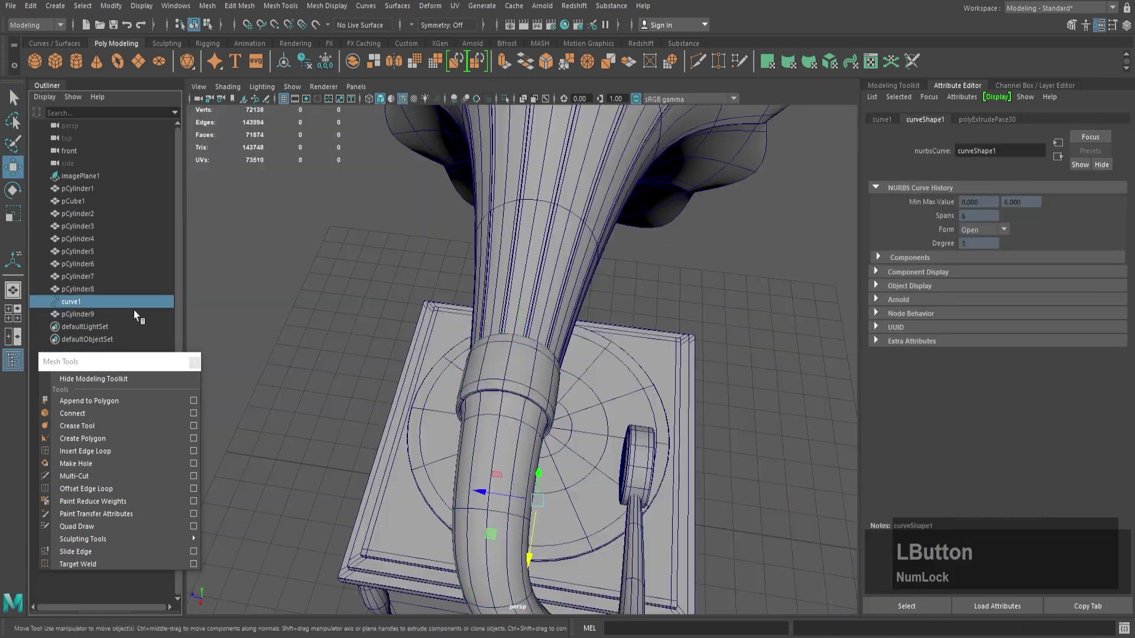
key(4)
alt+drag(473, 355, 502, 377)
right_drag(510, 342, 452, 342)
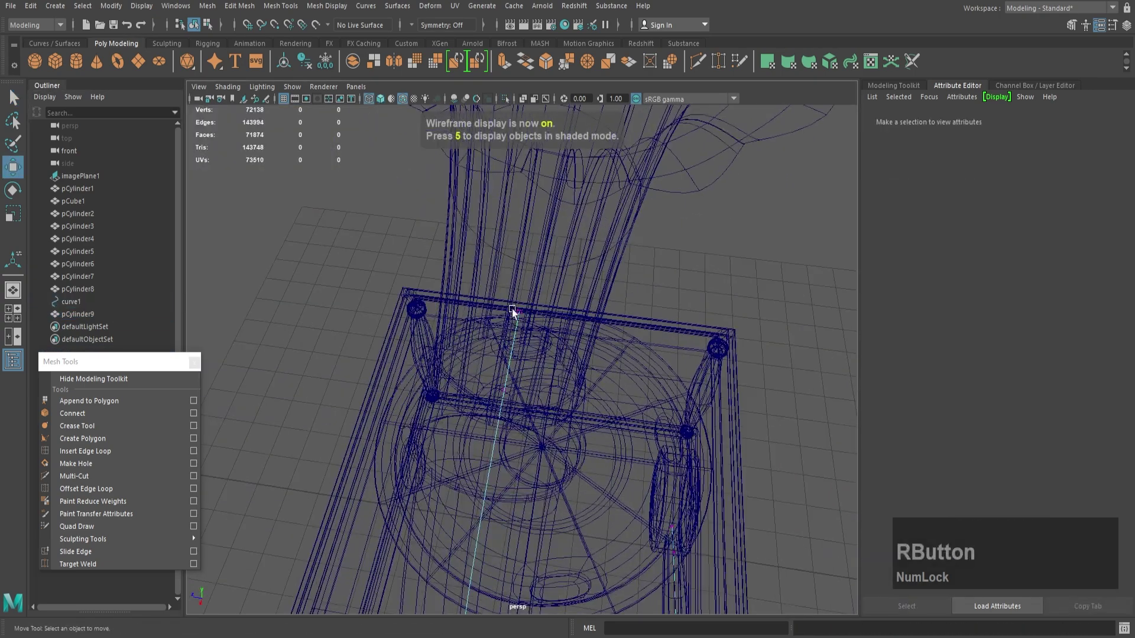
click(512, 310)
alt+drag(512, 310, 512, 349)
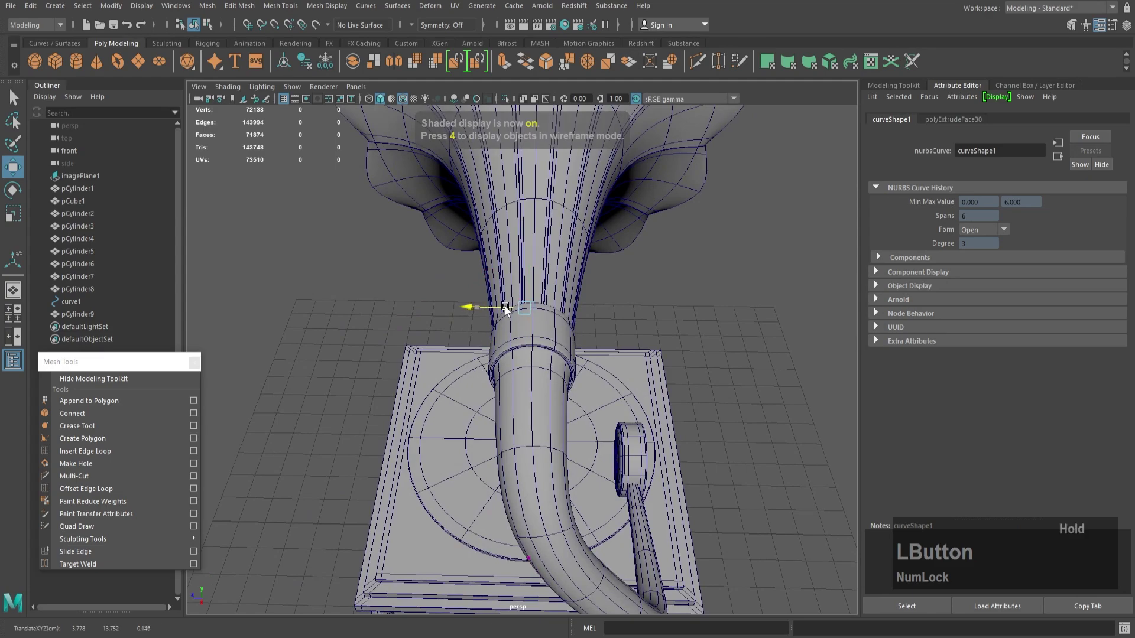
alt+drag(504, 306, 670, 273)
click(722, 231)
- Move and rotate the drum so that it meets the tonearm's lower end
alt+right_drag(722, 230, 631, 260)
alt+drag(697, 278, 476, 325)
alt+right_drag(680, 360, 703, 408)
alt+drag(704, 408, 651, 477)
click(526, 289)
alt+middle_drag(526, 290, 540, 385)
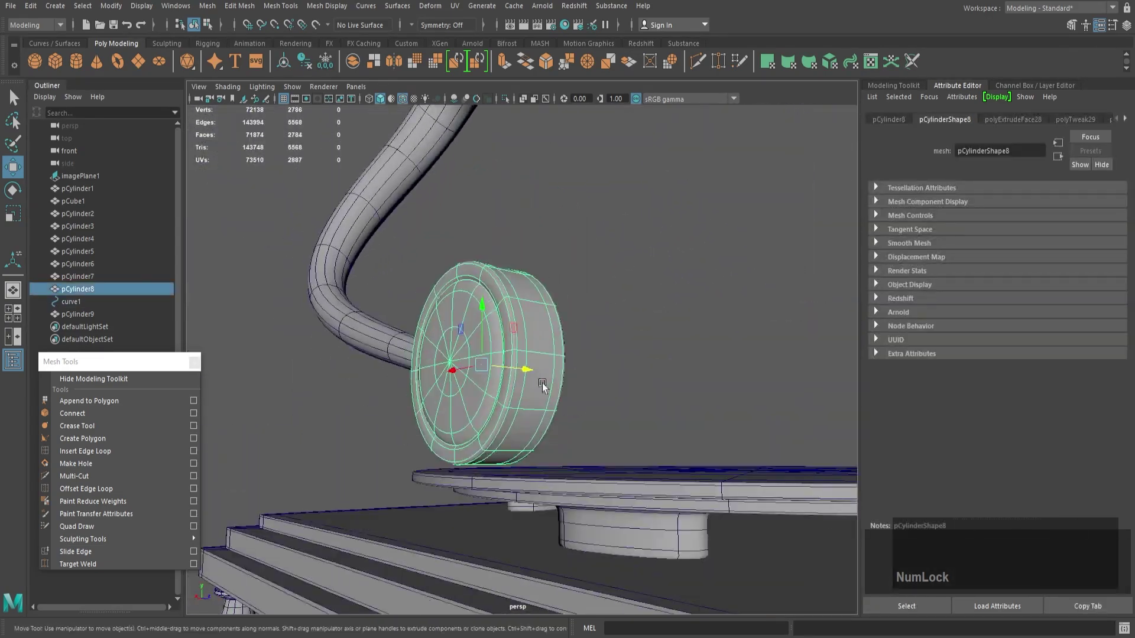
drag(529, 373, 490, 305)
key(e)
key(w)
click(733, 368)
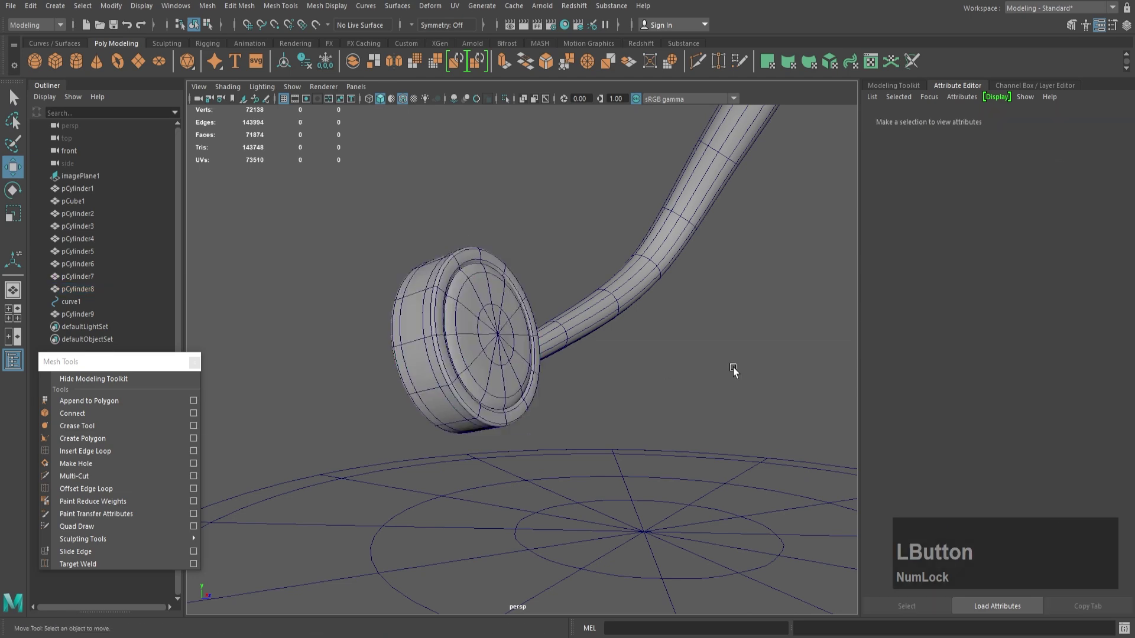
- Create a polygon cone, rotate it -180 about Z to point downward and place it beneath the drum
alt+drag(733, 368, 478, 329)
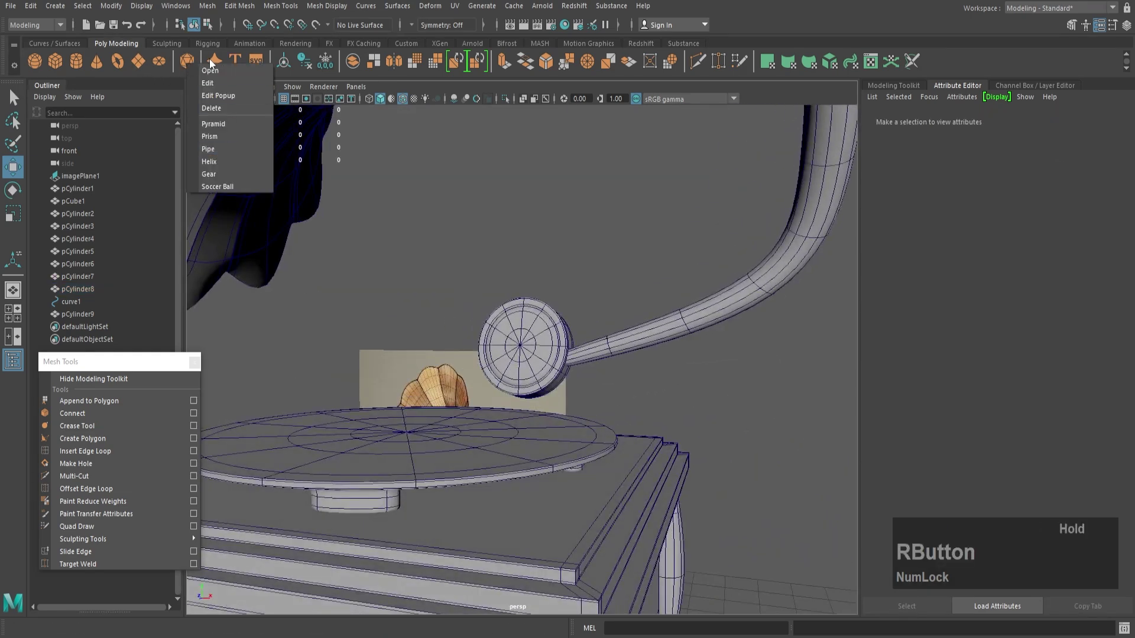
click(95, 62)
alt+right_drag(509, 366, 434, 396)
drag(435, 549, 463, 290)
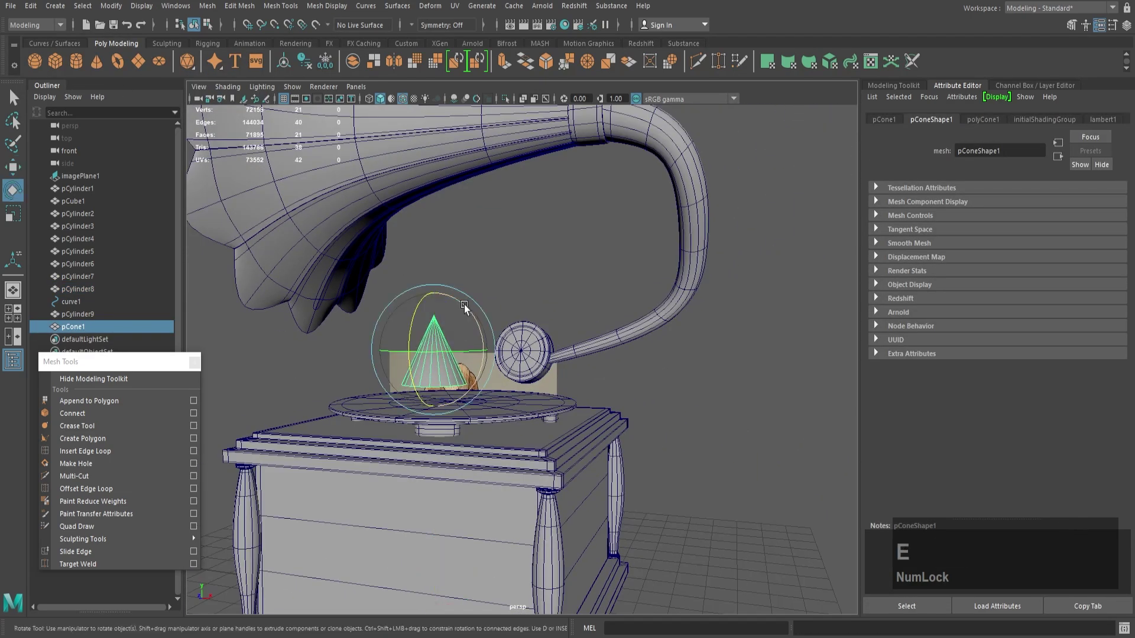
drag(434, 350, 408, 353)
alt+drag(414, 354, 555, 467)
key(w)
mouse_move(424, 381)
mouse_down()
mouse_move(524, 382)
mouse_move(442, 375)
mouse_up()
alt+drag(538, 325, 506, 477)
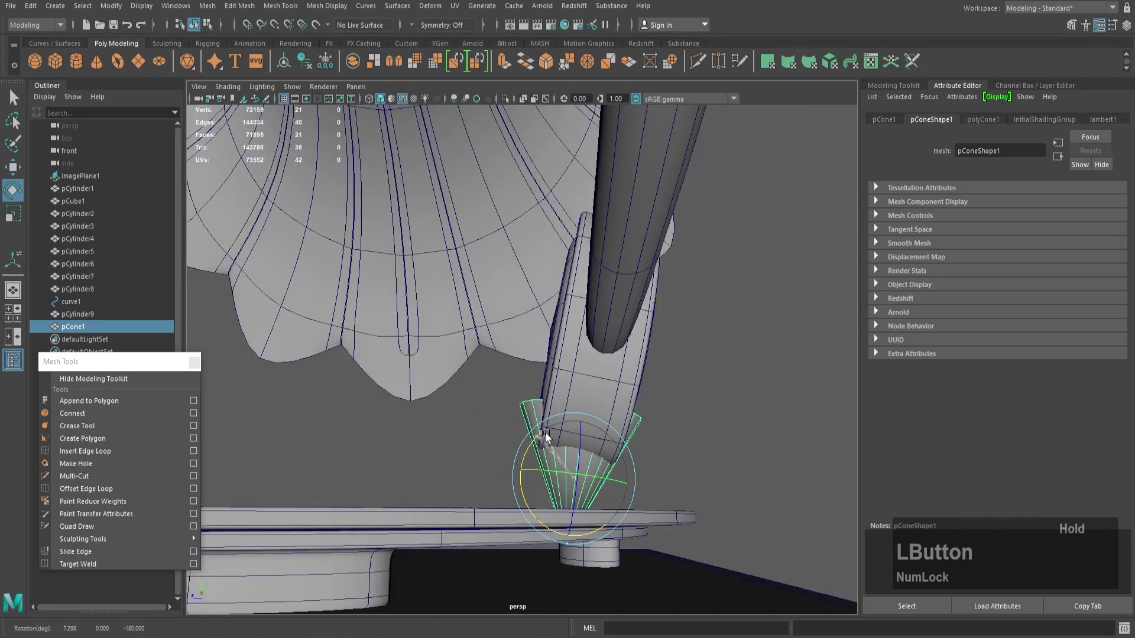
- Tilt the cone to match the drum's angle and scale it down into a needle tip
alt+drag(585, 480, 562, 463)
drag(562, 462, 534, 471)
alt+drag(535, 472, 609, 425)
click(609, 426)
alt+right_drag(568, 428, 516, 432)
alt+drag(516, 431, 505, 424)
- Set the needle cone's axis subdivisions to 12 and reduce its radius to about 0.6
click(499, 430)
text(1)
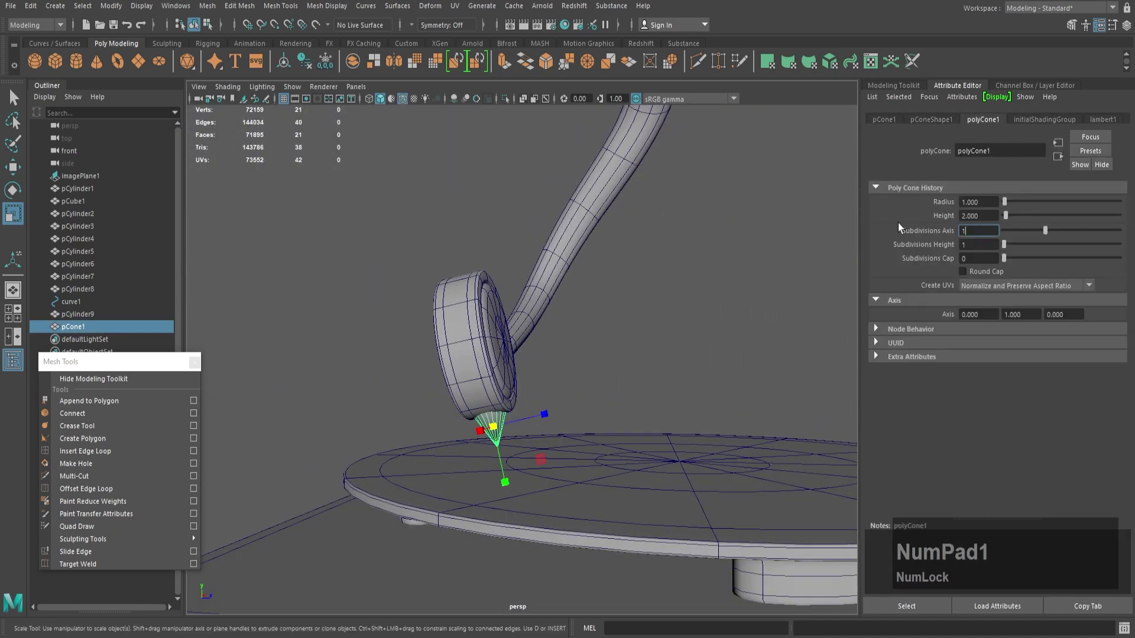
text(2)
key(Return)
ctrl+drag(997, 206, 993, 205)
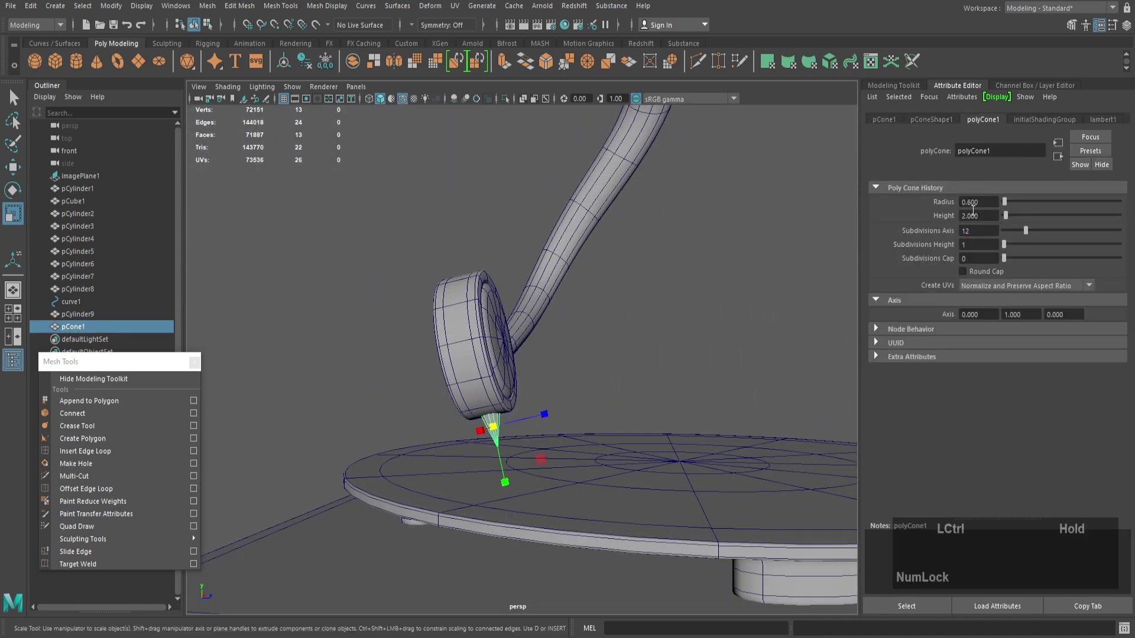
alt+drag(668, 346, 563, 350)
click(722, 393)
- Create a new polygon cylinder and move it out along X beside the box base
alt+right_drag(721, 393, 542, 404)
alt+drag(543, 403, 444, 402)
alt+right_drag(444, 402, 422, 322)
click(76, 61)
alt+drag(554, 397, 608, 412)
key(w)
drag(515, 491, 598, 496)
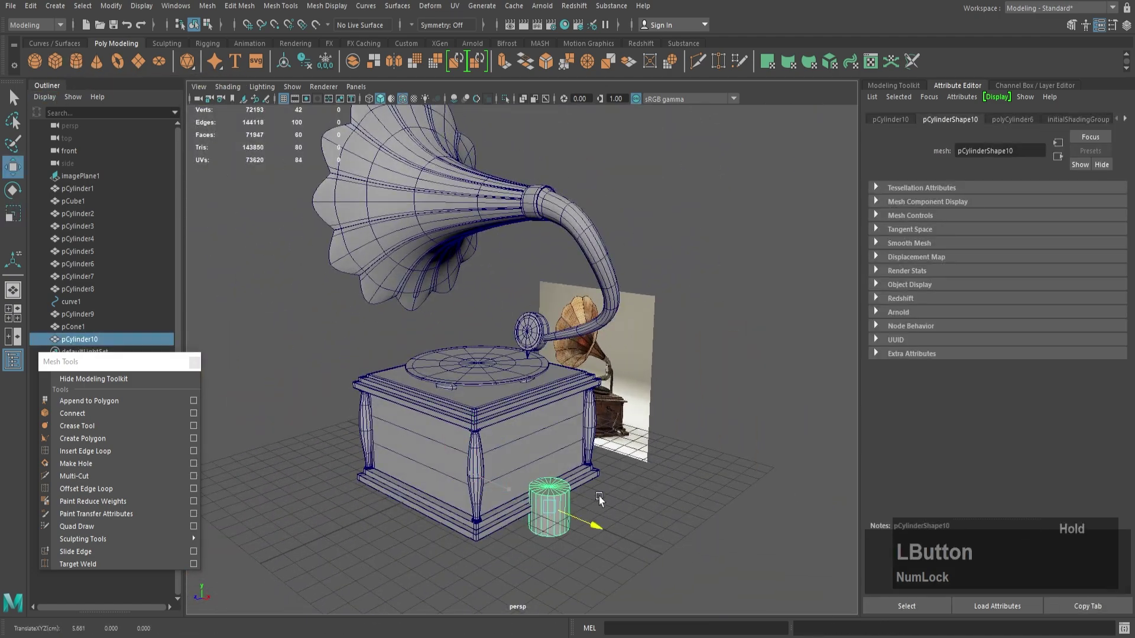
- Try scaling the new cylinder down and placing it at the tonearm's lower bend, and delete it
alt+drag(555, 366, 427, 455)
alt+drag(496, 469, 507, 302)
alt+drag(561, 340, 478, 355)
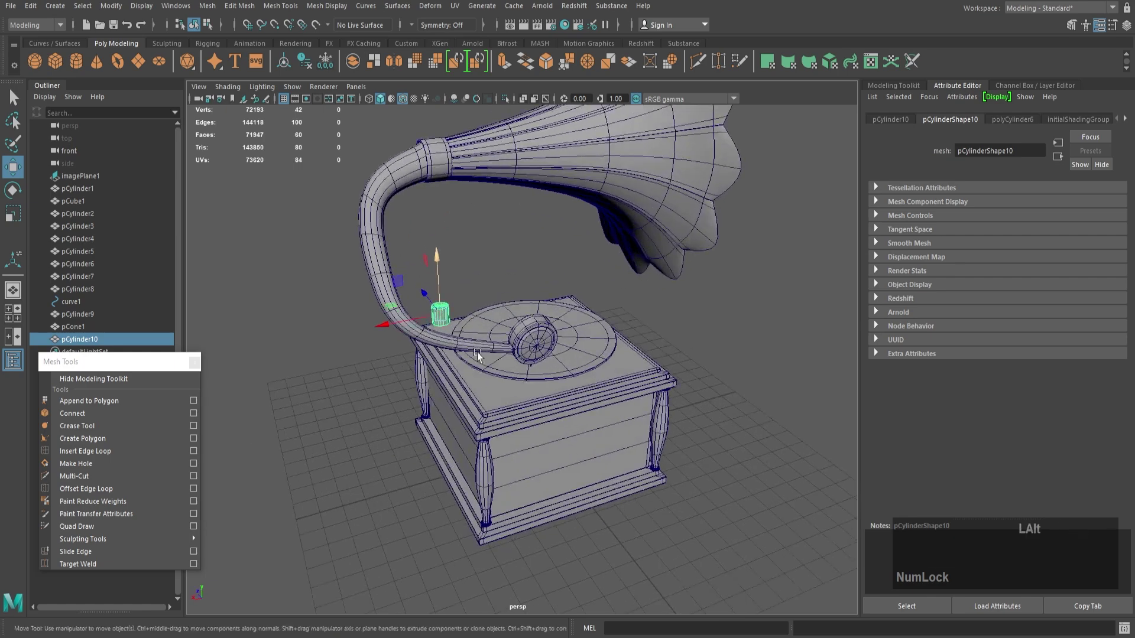
scroll(473, 352, up, 3)
drag(406, 323, 362, 328)
alt+drag(387, 349, 557, 327)
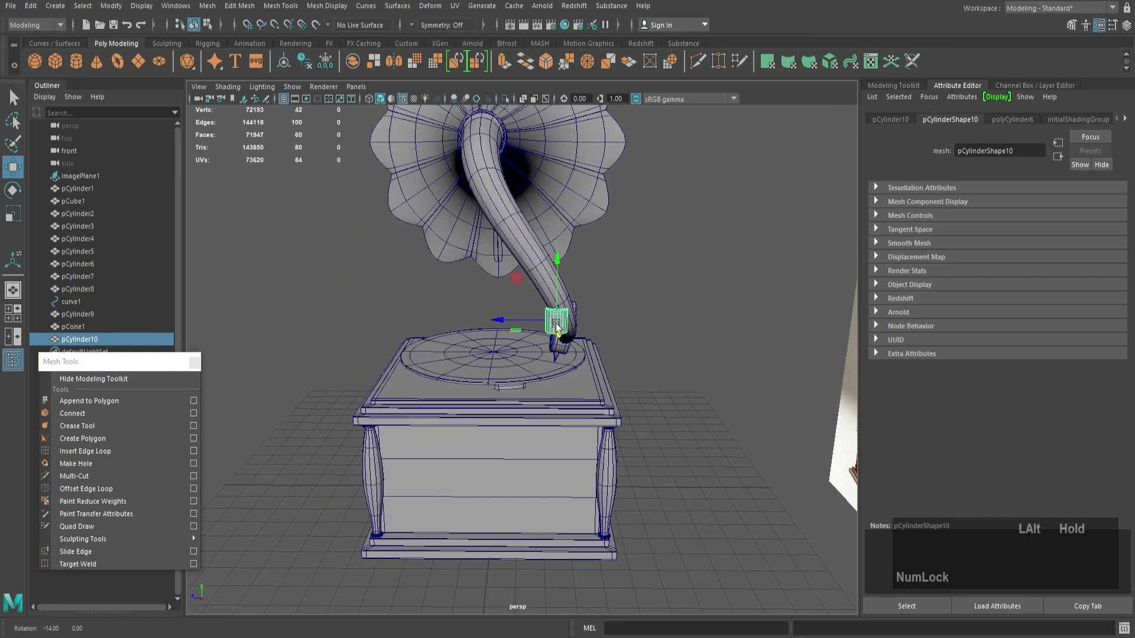
key(Delete)
- Duplicate a ring of faces on the tonearm just above its lower bend as a separate mesh
right_drag(555, 293, 556, 328)
alt+right_drag(555, 303, 533, 300)
alt+drag(533, 300, 564, 297)
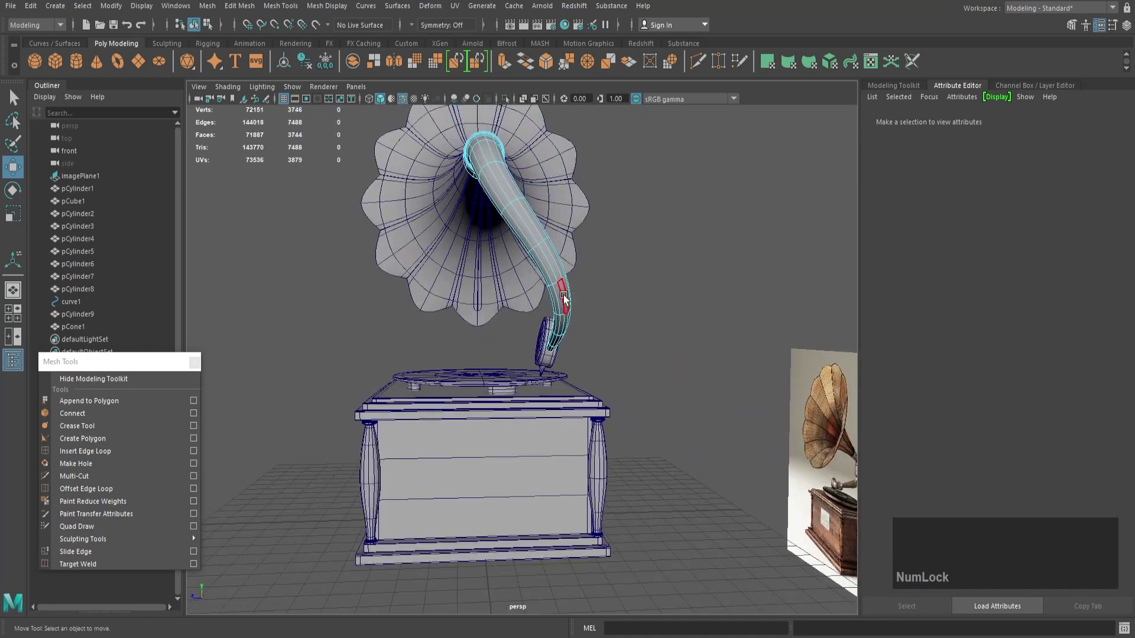
click(563, 296)
alt+right_drag(564, 297, 591, 296)
alt+drag(591, 295, 532, 301)
click(482, 291)
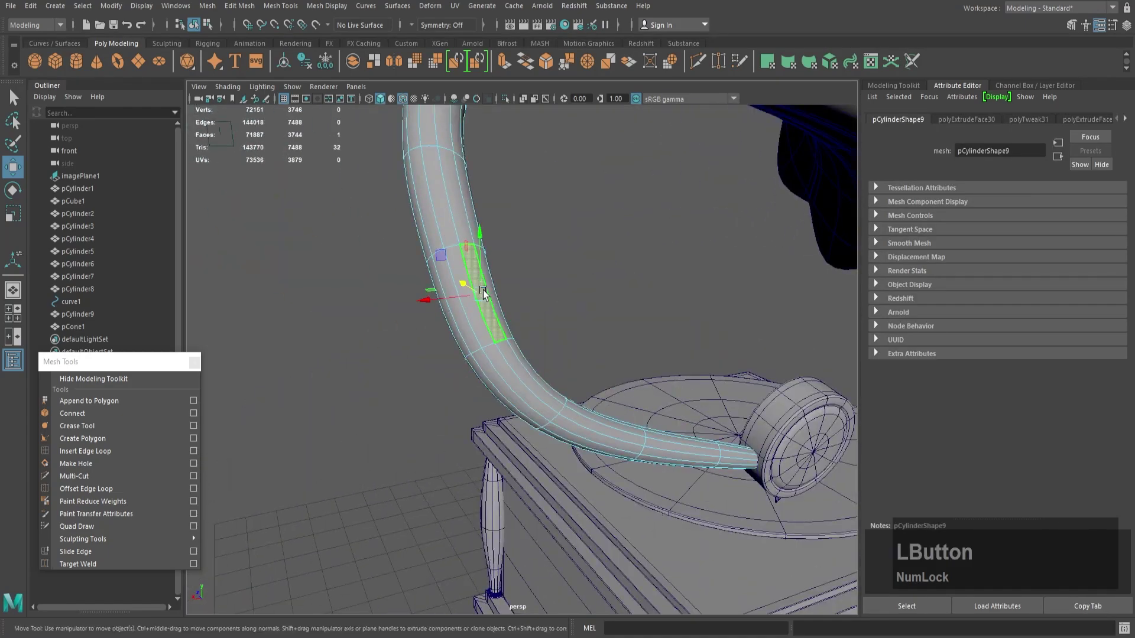
shift+double_click(480, 310)
alt+right_drag(532, 294, 516, 293)
alt+drag(516, 293, 494, 295)
click(235, 6)
click(284, 343)
- Scale the duplicated face ring slightly larger than the tonearm to form a sleeve around it
right_drag(512, 303, 569, 277)
click(502, 312)
key(w)
key(r)
click(507, 317)
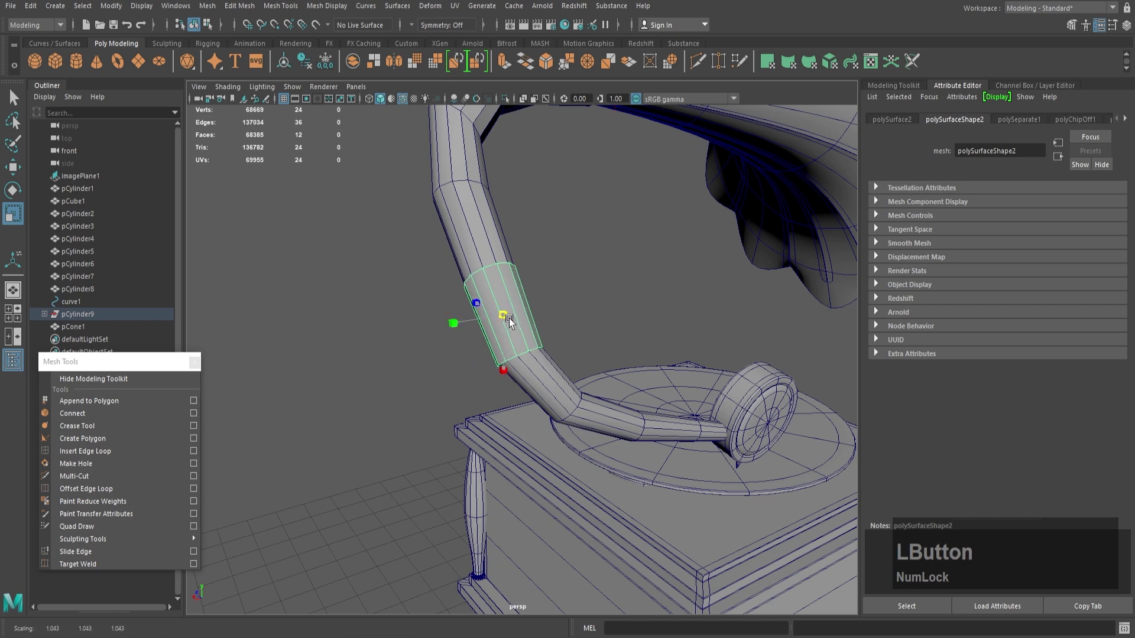
- Isolate the sleeve and extrude all its faces with a thickness of 0.09 and 3 divisions
alt+drag(507, 317, 540, 319)
alt+right_drag(539, 275, 567, 265)
alt+middle_drag(568, 264, 527, 280)
right_drag(527, 280, 561, 264)
click(506, 98)
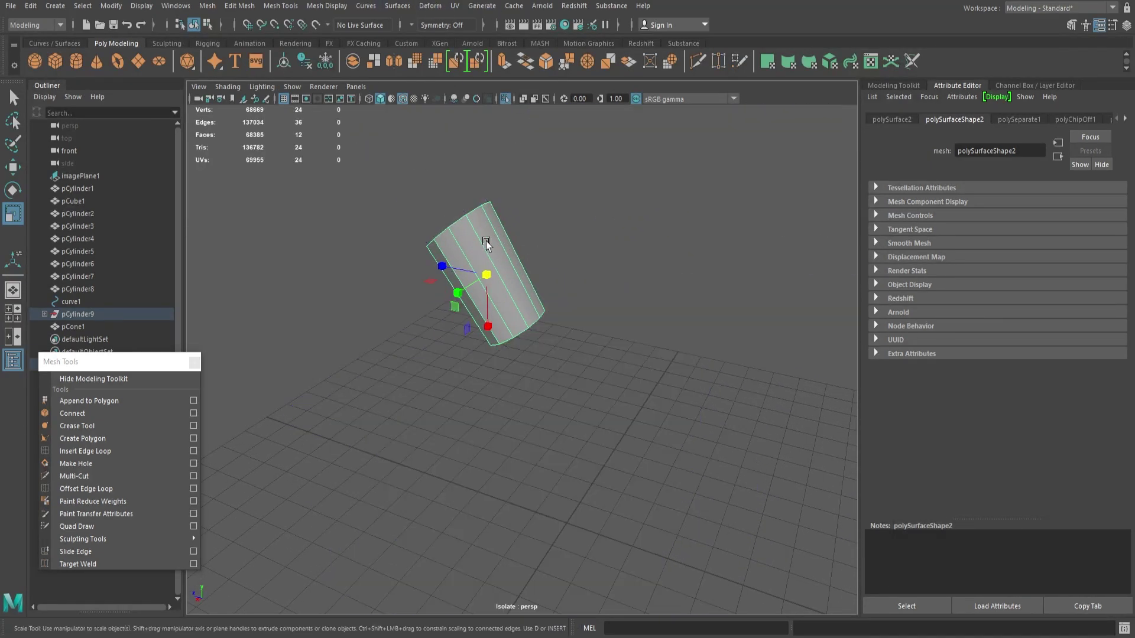
alt+drag(486, 241, 559, 294)
right_drag(569, 292, 570, 328)
double_click(572, 292)
key(ctrl+e)
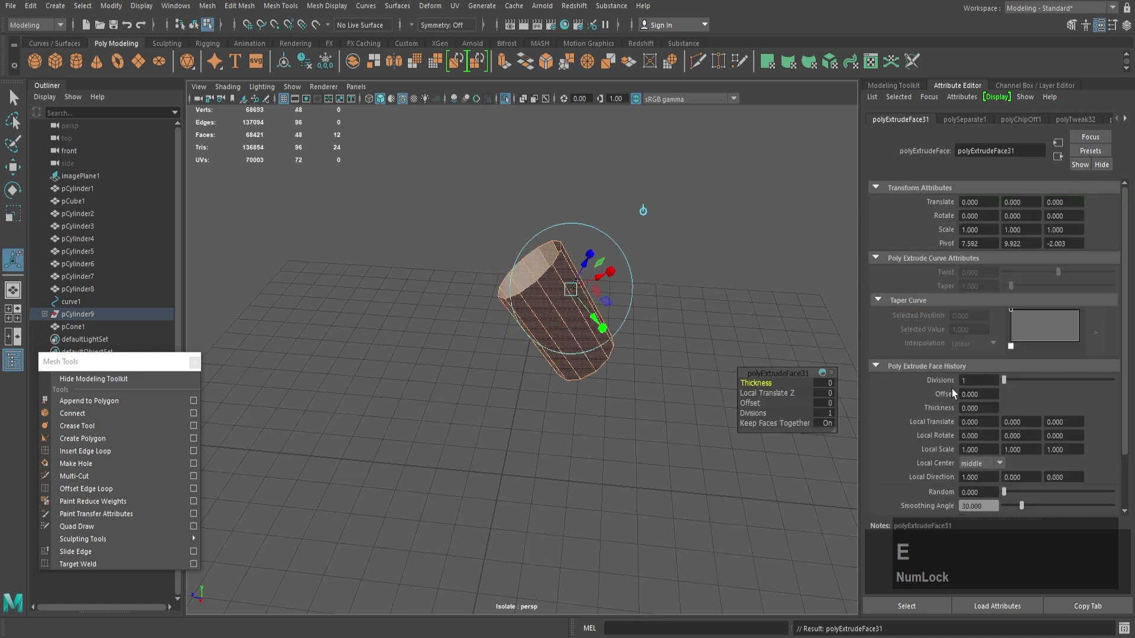
ctrl+drag(968, 408, 991, 408)
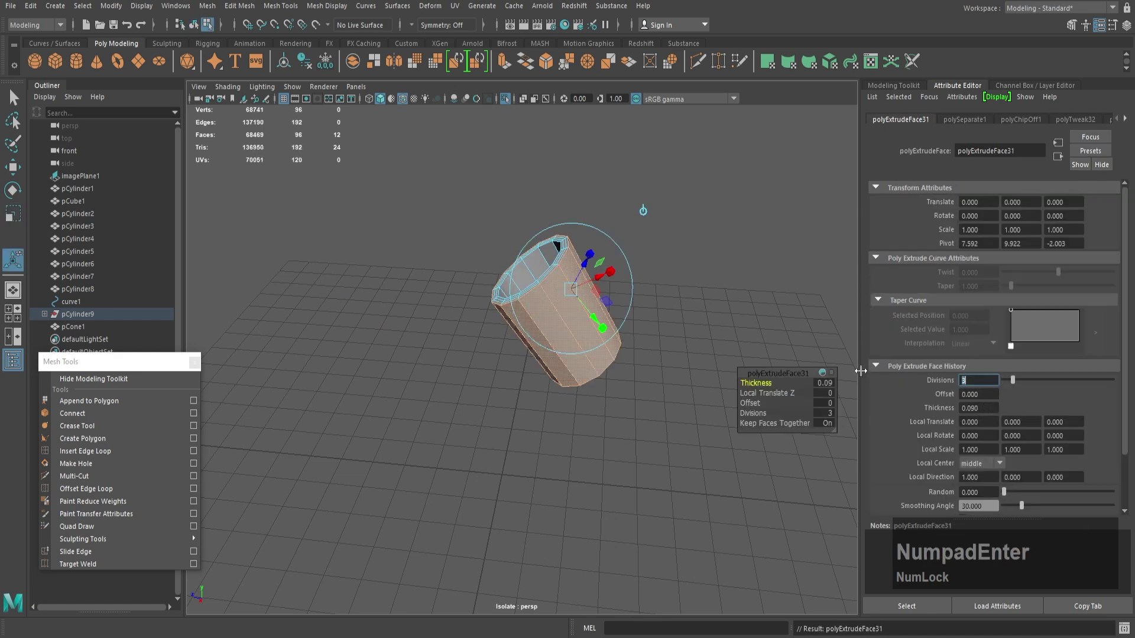
right_drag(577, 303, 616, 275)
key(3)
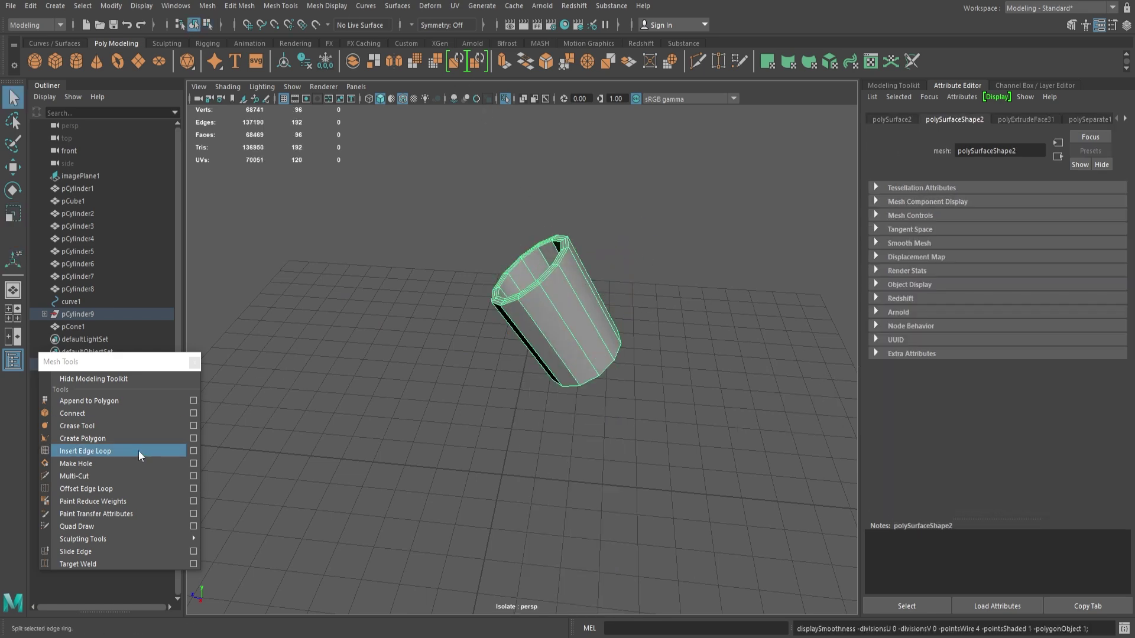
- Insert two evenly spaced edge loops around the sleeve with the Insert Edge Loop tool
click(193, 451)
click(261, 212)
click(569, 322)
click(333, 120)
click(408, 100)
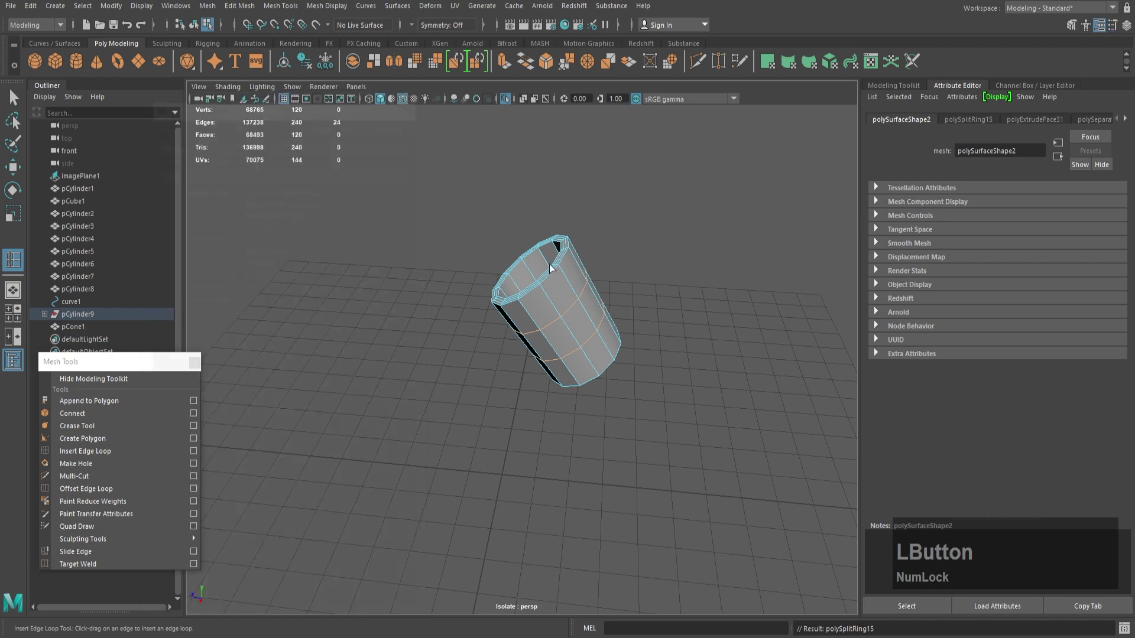
- Circularize two adjacent outer faces in the sleeve's middle band, undoing the first attempt, and adjust the twist
alt+drag(548, 264, 522, 185)
right_drag(522, 185, 523, 220)
click(13, 97)
click(552, 243)
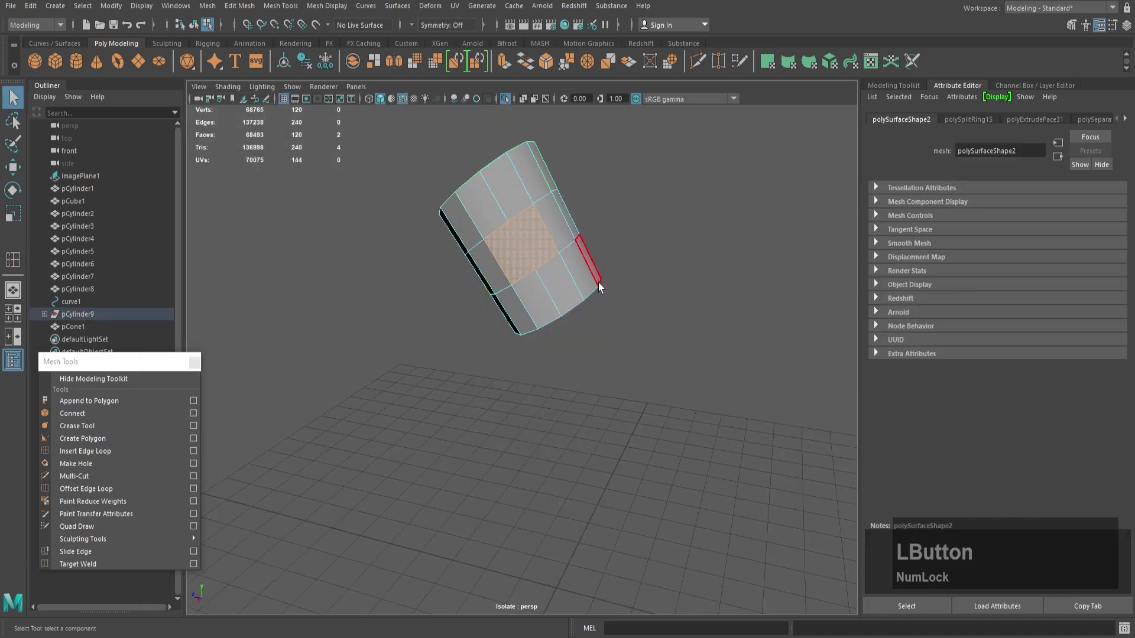
click(241, 11)
click(266, 101)
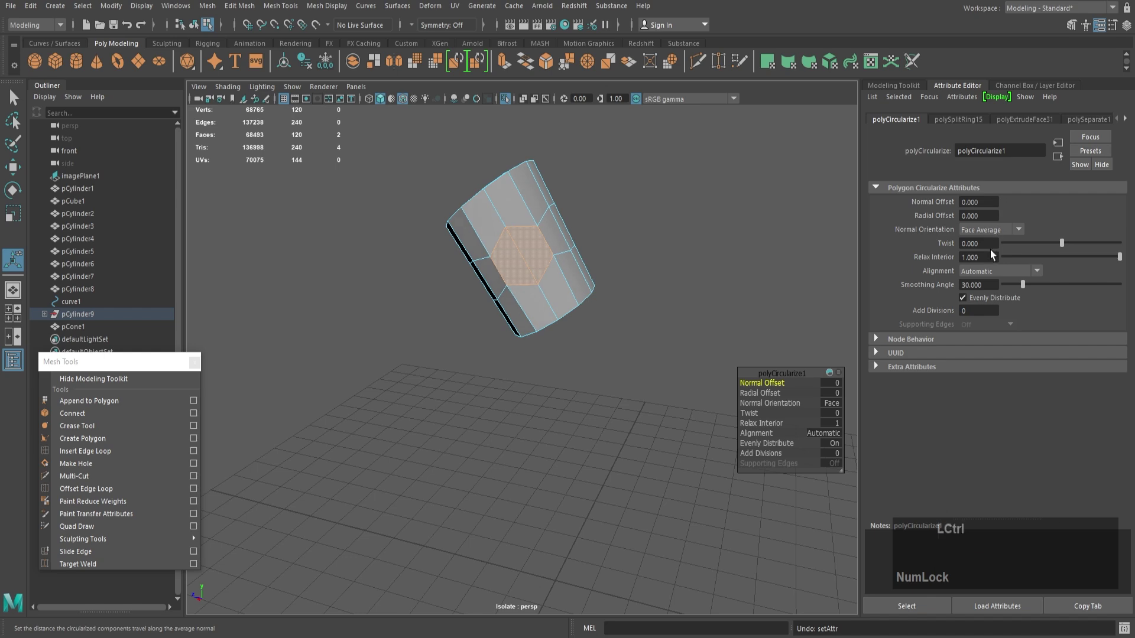
key(ctrl+z)
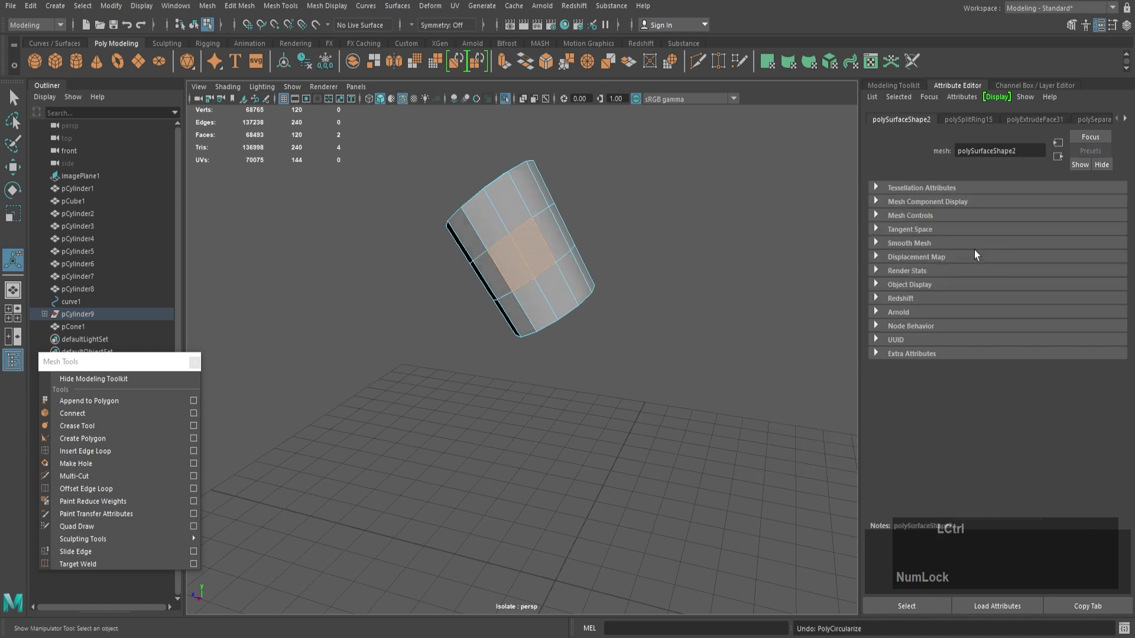
click(241, 10)
click(266, 101)
alt+drag(651, 258, 672, 319)
alt+right_drag(671, 319, 700, 322)
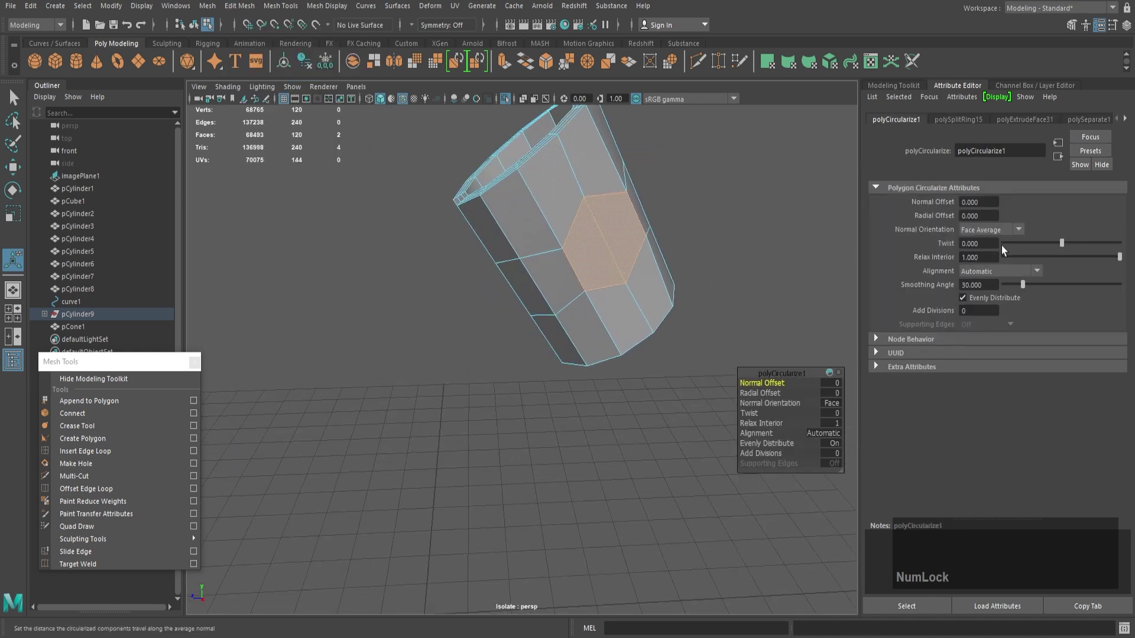
drag(1062, 244, 1053, 245)
- Exit isolation and extrude the circularized faces slightly outward from the tonearm sleeve
key(3)
right_click(642, 249)
right_drag(642, 248, 640, 282)
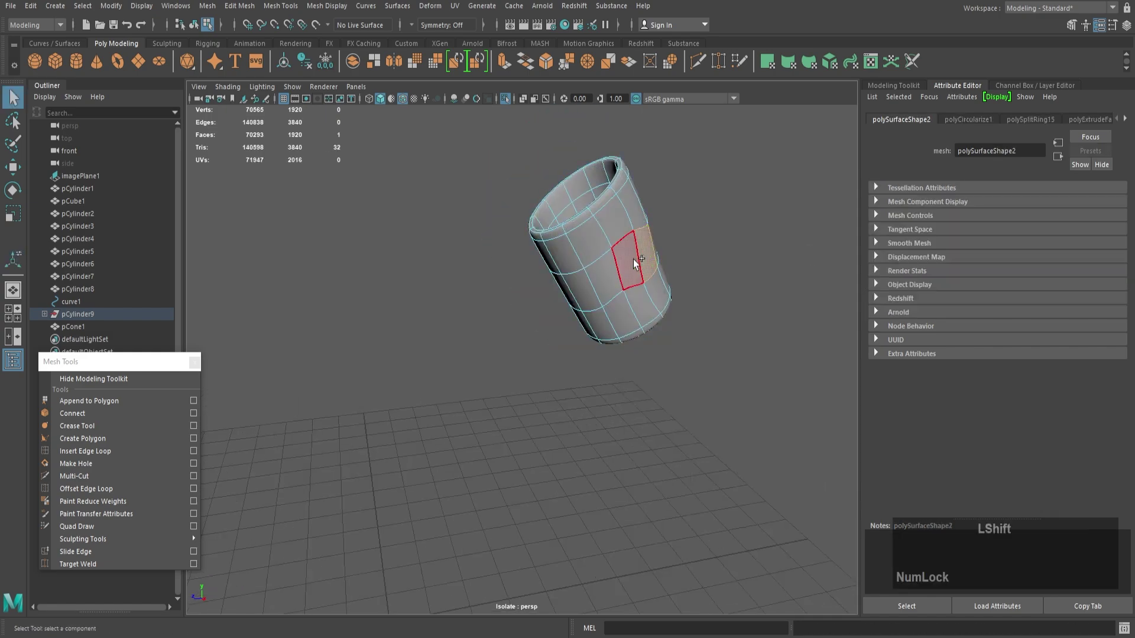
key(w)
click(507, 100)
alt+right_drag(591, 237, 568, 248)
alt+drag(614, 266, 578, 264)
key(1)
alt+middle_drag(577, 263, 656, 299)
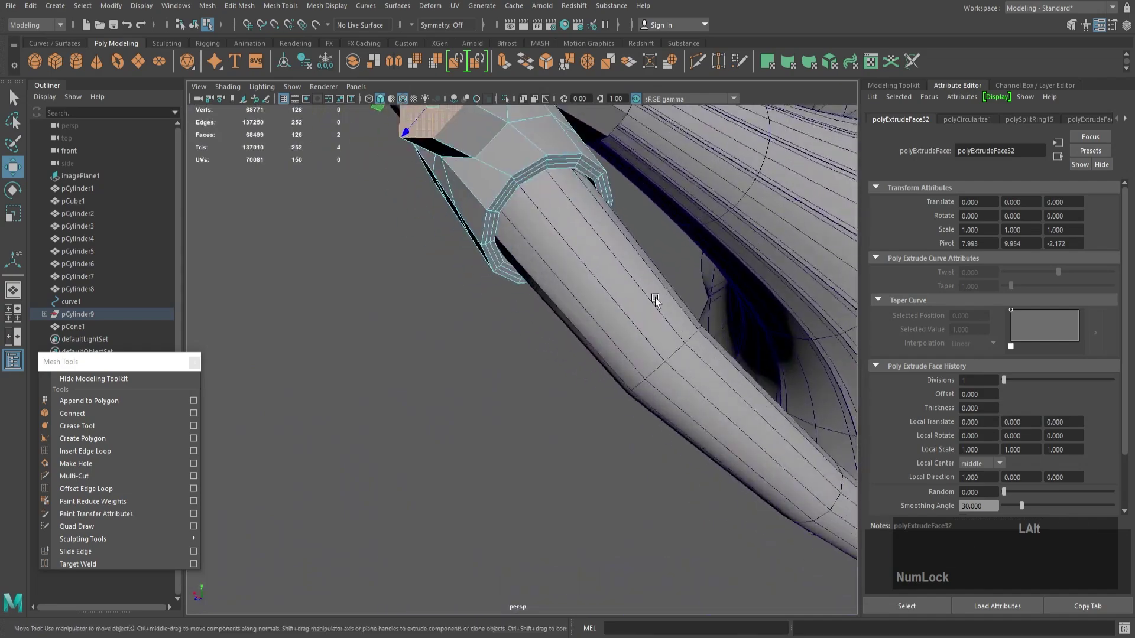
- Extrude the sleeve's circular faces again and pull them straight down into a long support rod behind the tonearm
alt+drag(656, 299, 676, 357)
alt+right_drag(676, 357, 524, 298)
click(502, 274)
alt+drag(502, 275, 661, 284)
shift+click(648, 243)
shift+drag(657, 158, 652, 488)
alt+drag(754, 471, 692, 378)
key(3)
alt+right_drag(692, 378, 666, 357)
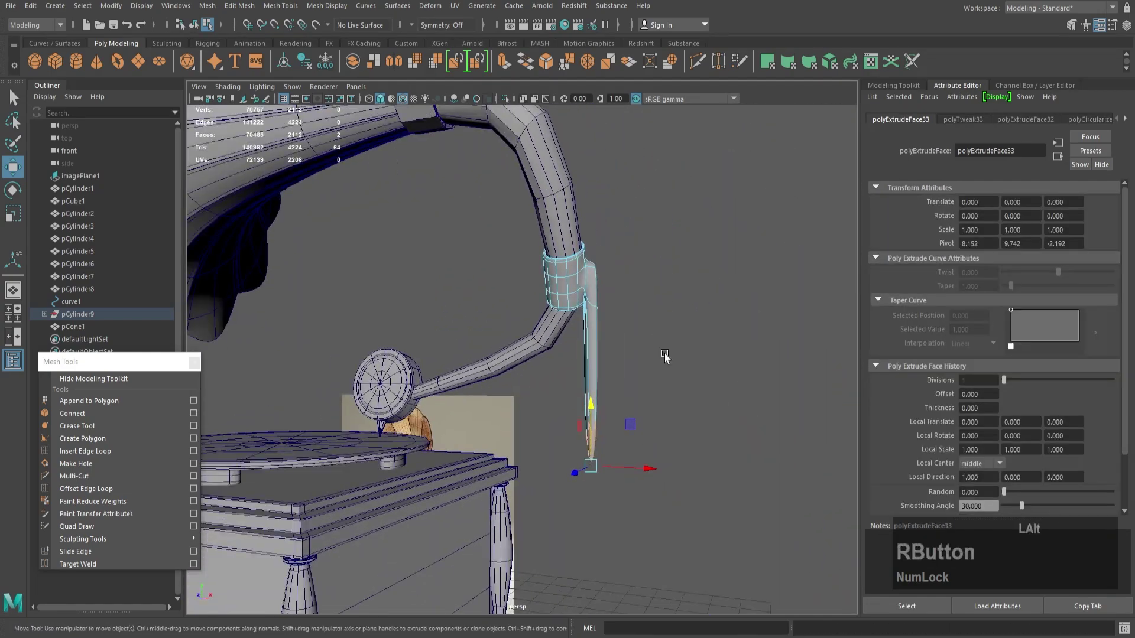
- Extrude the rod's lower end in further segments, bending it inward toward the box
alt+drag(666, 357, 686, 220)
key(1)
alt+right_drag(662, 379, 722, 425)
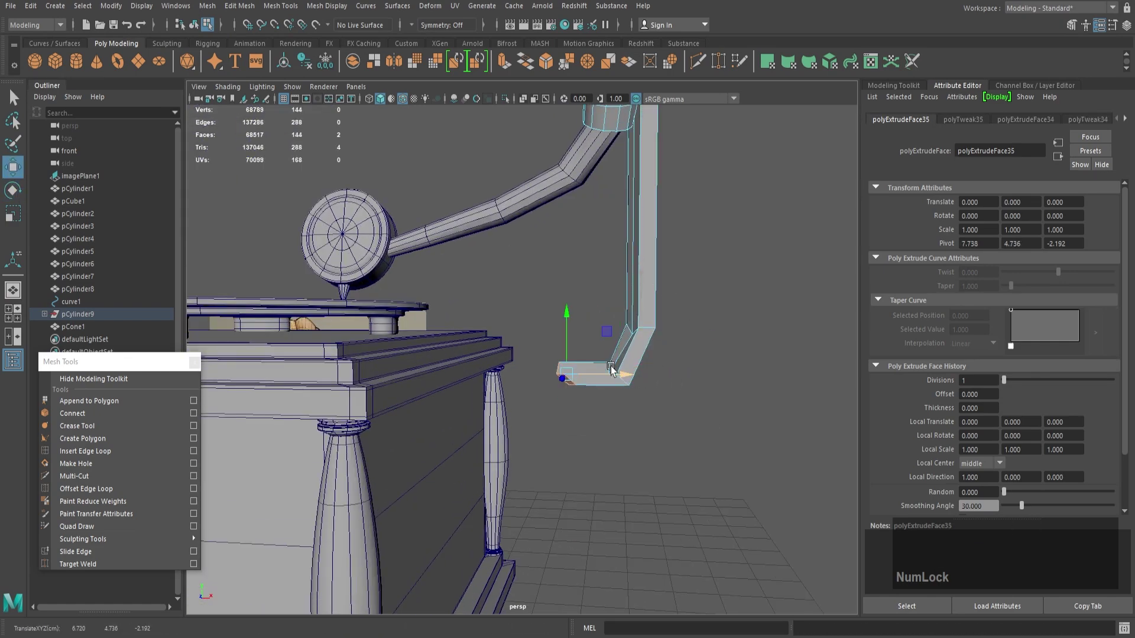
key(3)
drag(574, 437, 532, 319)
alt+right_drag(532, 320, 520, 295)
- Select the edges at the top of the rod's joint with the sleeve and move them down to smooth the transition
double_click(581, 231)
click(581, 230)
alt+drag(581, 231, 547, 296)
alt+right_drag(547, 295, 570, 304)
right_drag(570, 304, 635, 418)
alt+drag(634, 418, 558, 410)
click(558, 410)
right_drag(558, 410, 557, 348)
click(539, 361)
shift+double_click(523, 371)
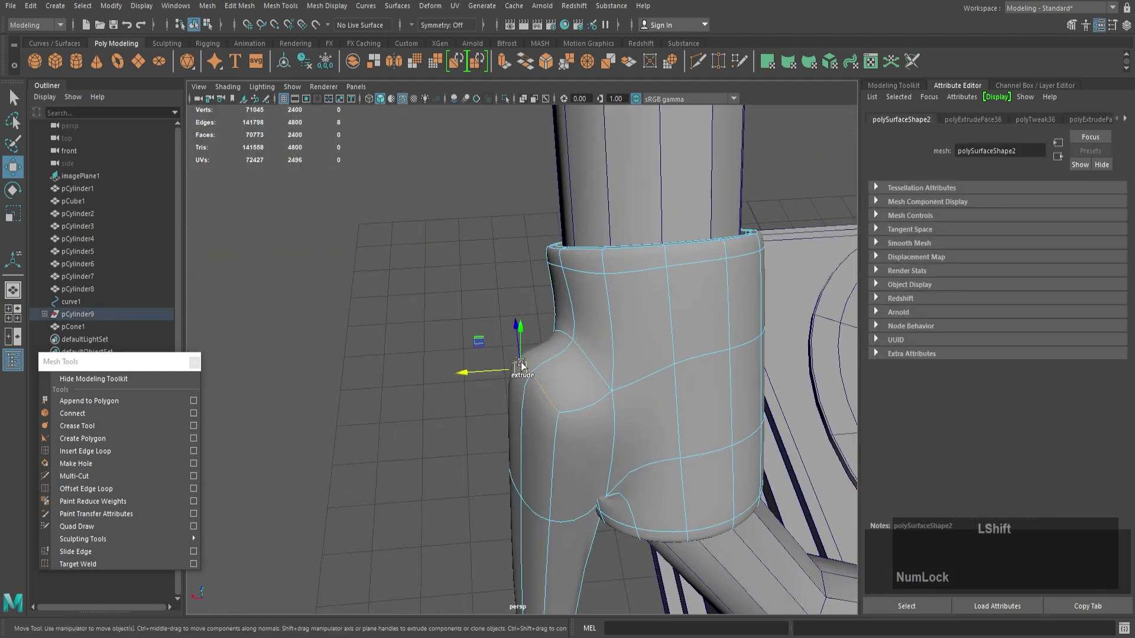
drag(521, 326, 526, 403)
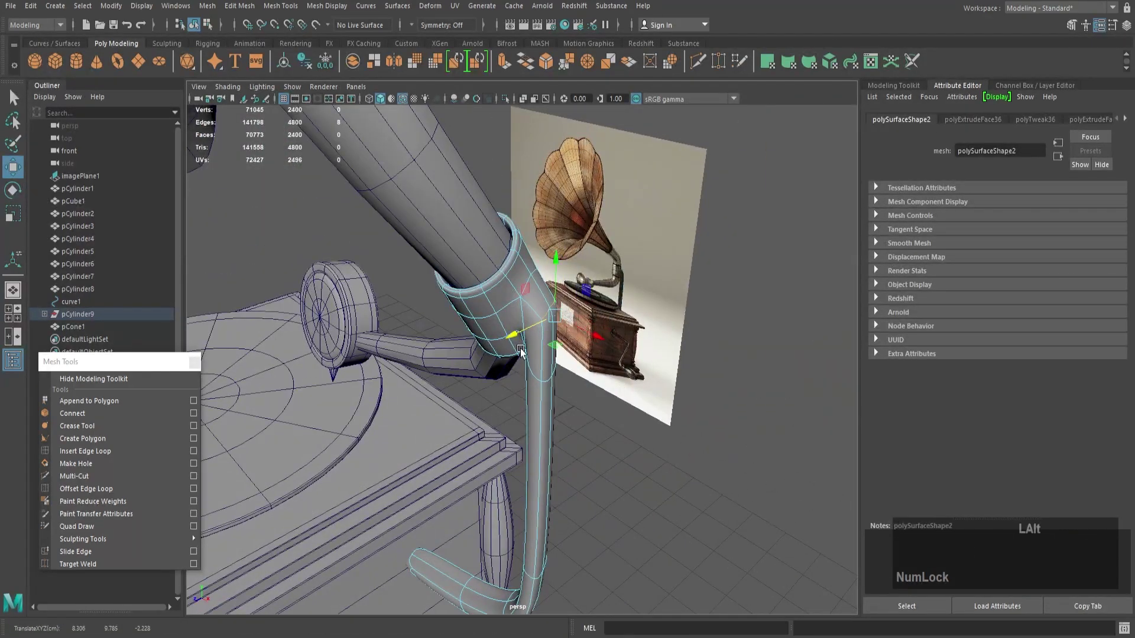
alt+drag(520, 349, 391, 284)
right_drag(373, 248, 413, 184)
click(609, 249)
- Delete the unneeded component picked on the tonearm and clear the selection
alt+right_drag(609, 266, 498, 367)
alt+drag(498, 366, 614, 331)
mouse_move(615, 332)
alt+right_down()
mouse_move(595, 306)
mouse_move(572, 322)
alt+right_up()
mouse_move(572, 322)
alt+mouse_down()
mouse_move(621, 357)
mouse_move(603, 448)
mouse_move(556, 248)
alt+mouse_up()
alt+right_drag(555, 248, 594, 192)
mouse_move(594, 193)
right_down()
mouse_move(628, 172)
mouse_move(618, 204)
mouse_move(650, 170)
mouse_move(579, 207)
right_up()
click(619, 192)
key(Delete)
alt+drag(580, 207, 504, 301)
click(504, 300)
alt+middle_drag(504, 300, 574, 248)
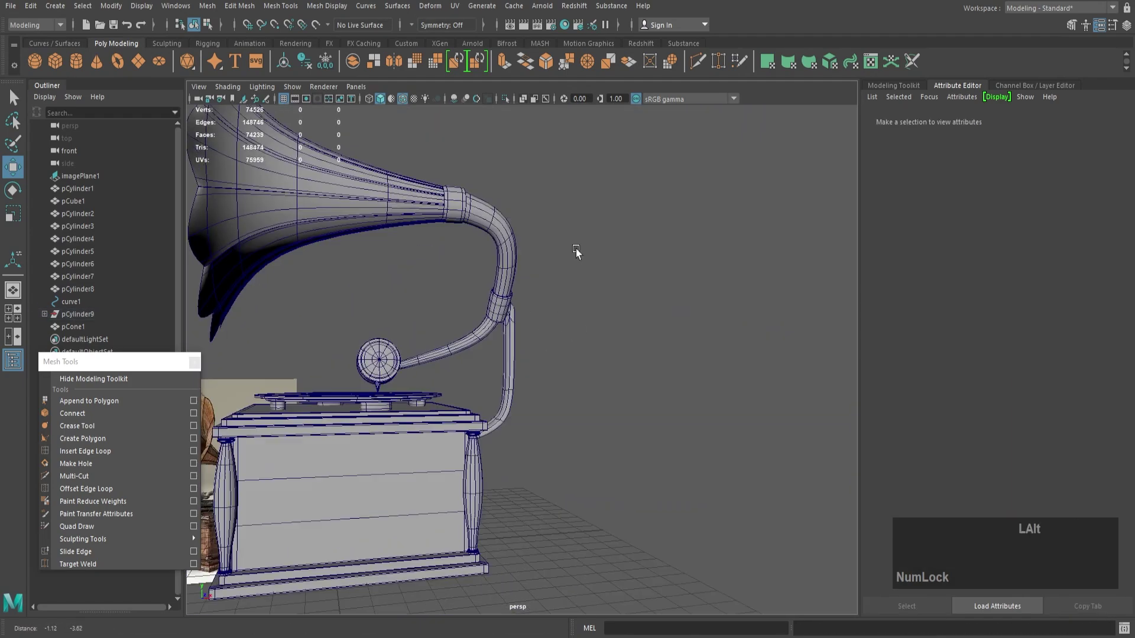
- Select the tonearm vertices at the horn collar and rotate them to tilt the collar end
alt+right_drag(575, 248, 526, 266)
alt+drag(526, 266, 563, 282)
click(479, 215)
alt+drag(479, 215, 463, 262)
alt+middle_drag(464, 263, 580, 318)
mouse_move(580, 318)
alt+mouse_down()
mouse_move(610, 277)
mouse_move(578, 331)
alt+mouse_up()
right_drag(627, 310, 603, 304)
drag(613, 279, 575, 342)
alt+right_drag(591, 341, 661, 328)
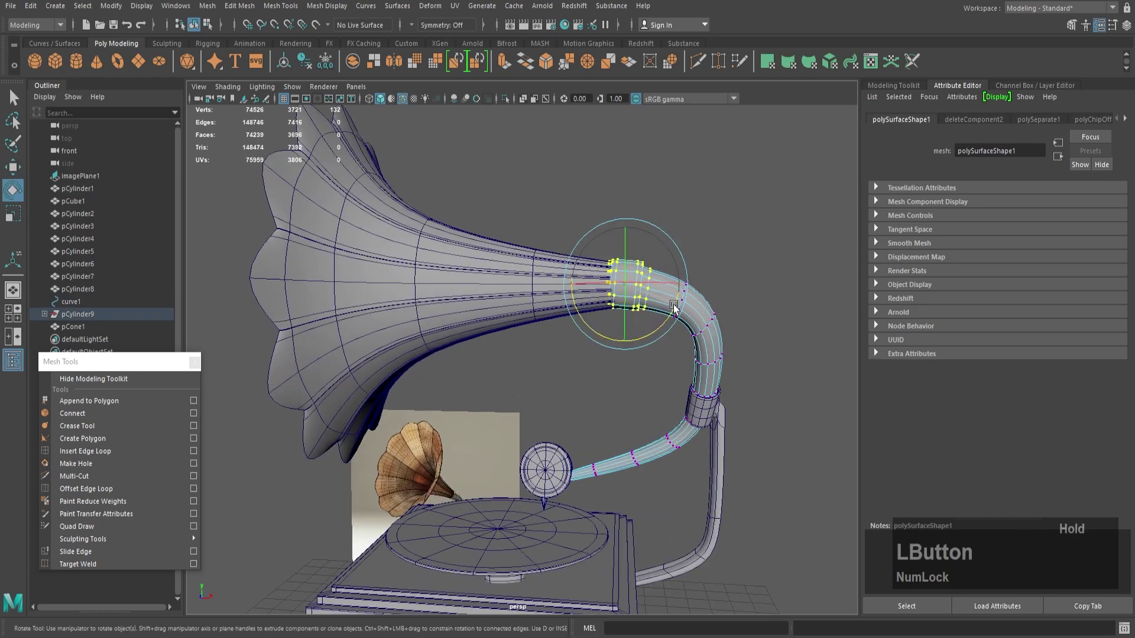
- Rotate the horn to match the tilted collar and nudge it into place on the tonearm
right_drag(544, 281, 576, 257)
click(532, 260)
drag(515, 243, 483, 213)
key(w)
click(733, 254)
alt+drag(739, 257, 512, 322)
click(500, 206)
drag(496, 208, 496, 212)
click(720, 269)
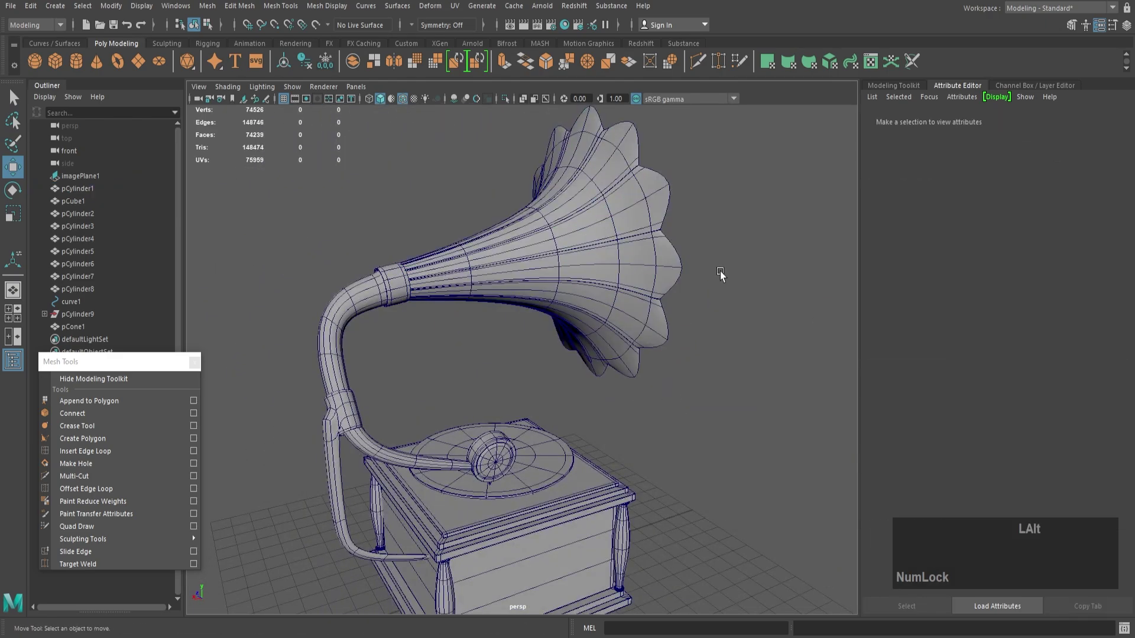
alt+drag(719, 271, 520, 296)
click(520, 308)
key(e)
click(680, 237)
alt+right_drag(509, 278, 461, 282)
alt+drag(461, 282, 473, 249)
click(86, 201)
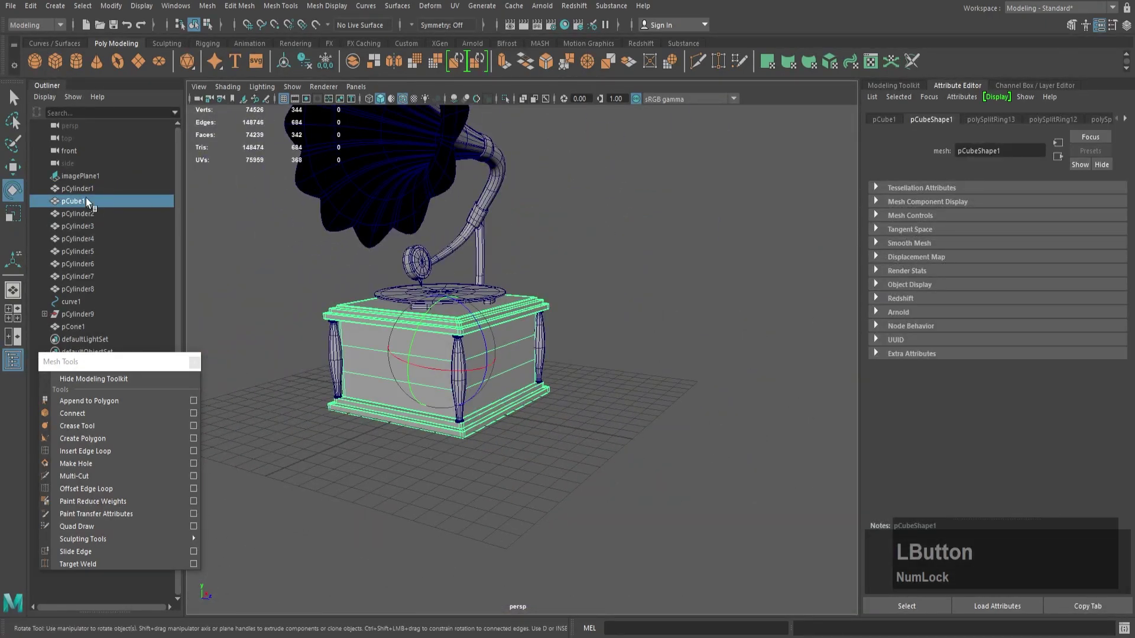
click(76, 60)
alt+right_drag(473, 378, 538, 409)
drag(598, 448, 615, 350)
alt+right_drag(615, 378, 641, 402)
alt+drag(641, 402, 594, 410)
key(Insert)
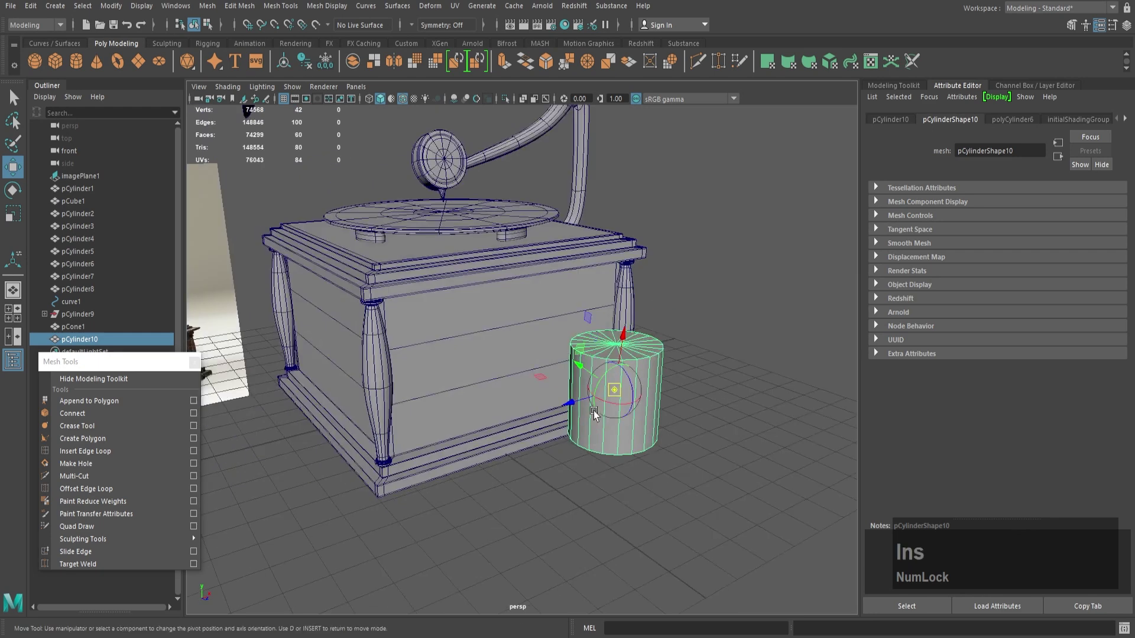
key(d)
right_click(624, 388)
key(ctrl+z)
key(d)
right_click(630, 382)
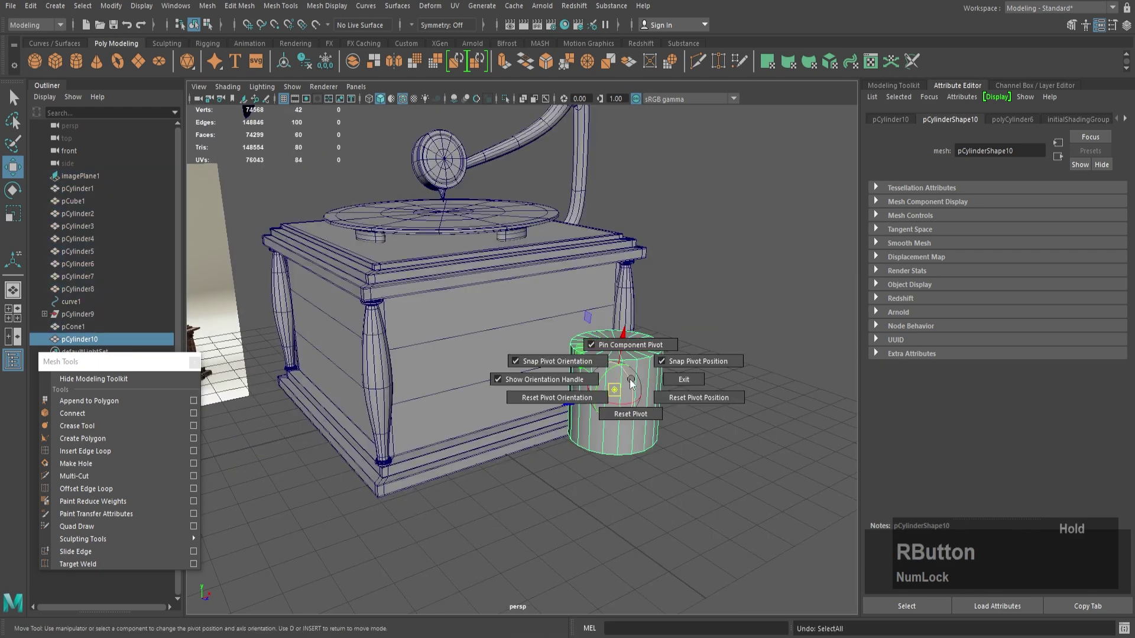
right_drag(657, 391, 634, 415)
alt+drag(641, 419, 680, 366)
right_drag(677, 348, 713, 329)
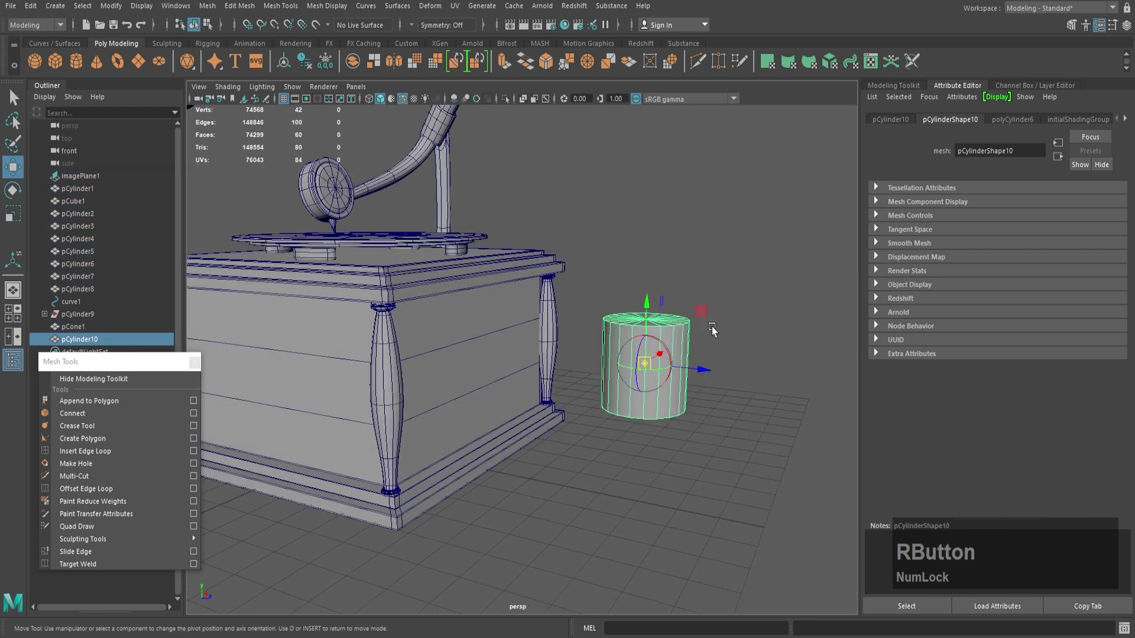
key(ctrl+z)
right_click(661, 337)
key(d)
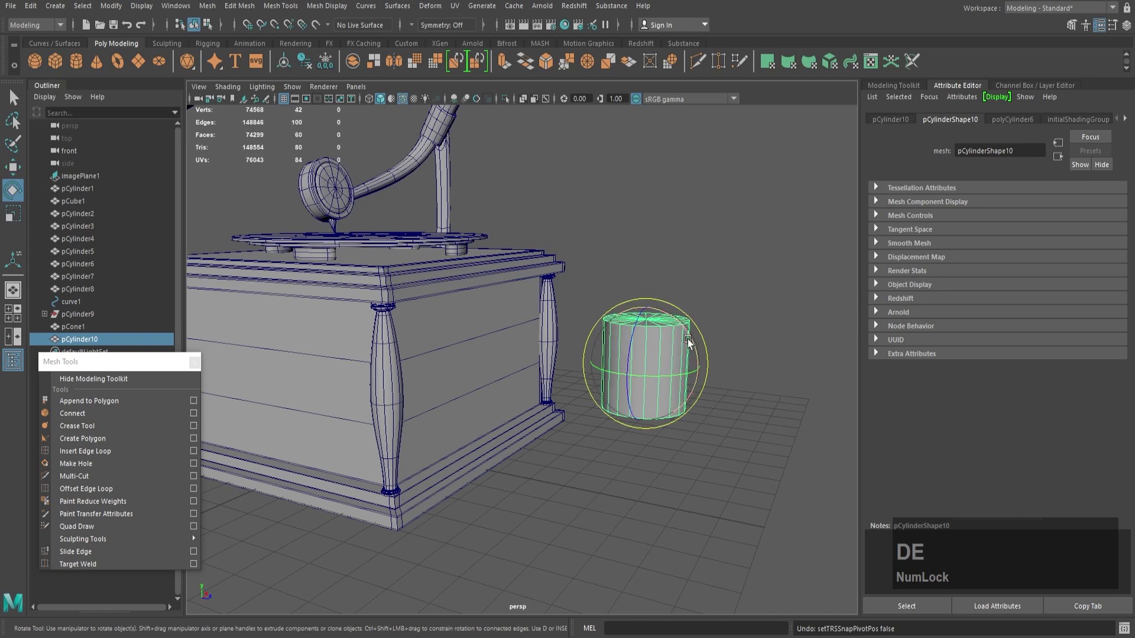
drag(688, 342, 675, 317)
click(1010, 121)
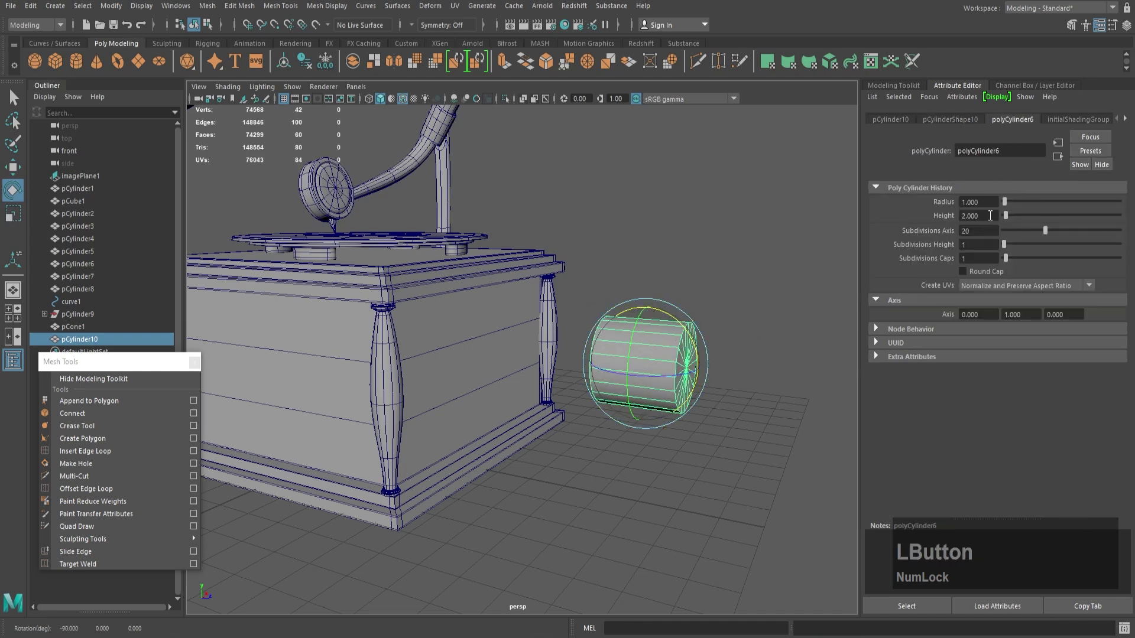
key(KP_Enter)
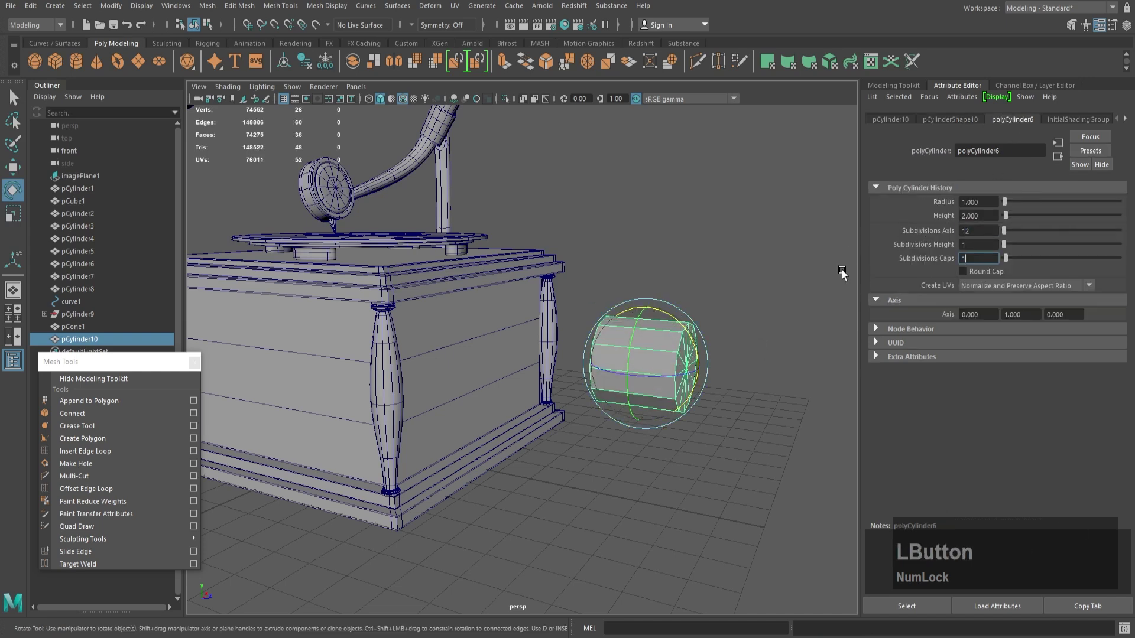
drag(973, 255, 930, 257)
text(3)
key(KP_Enter)
click(972, 243)
alt+drag(786, 379, 692, 409)
scroll(692, 410, up, 3)
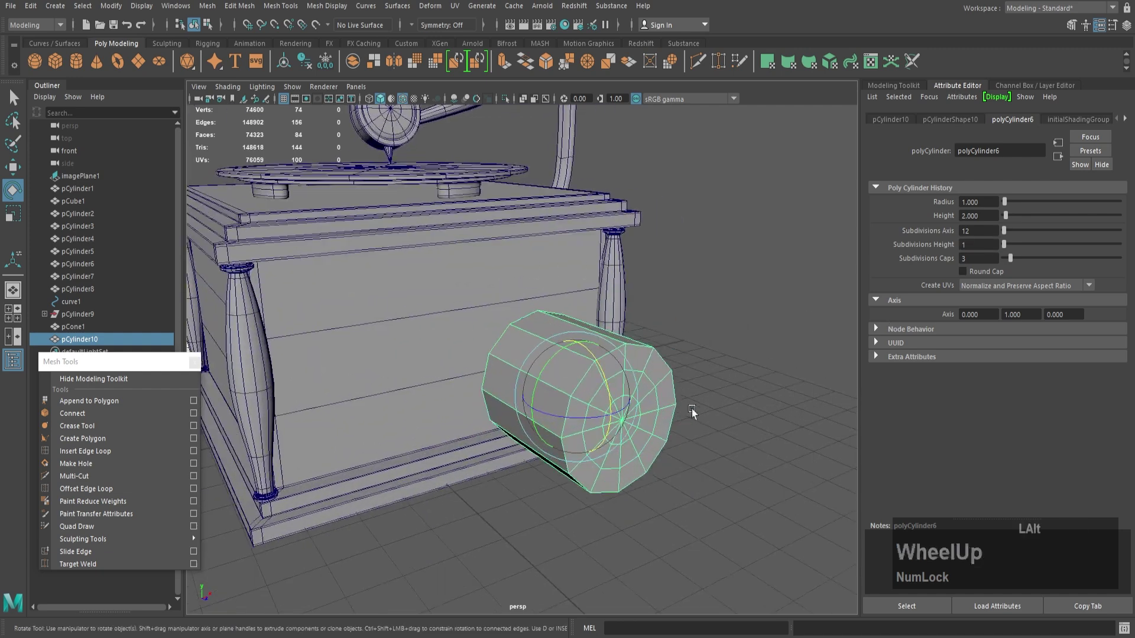
right_drag(634, 323, 647, 356)
key(Delete)
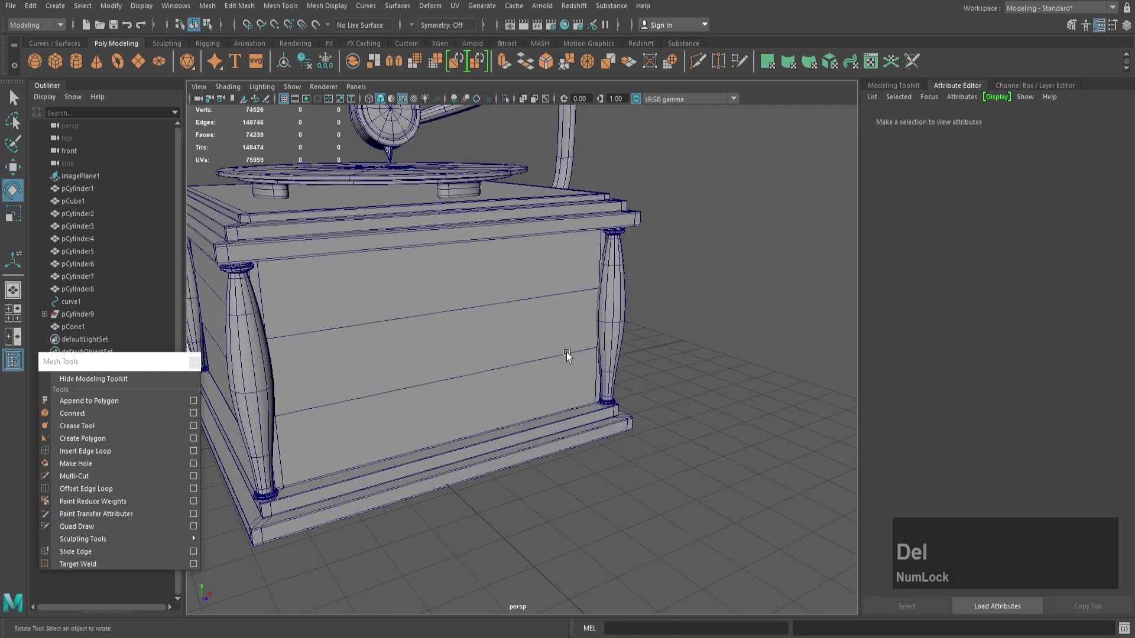
- Create a cylinder in front of the box with 12 axis, 3 height and 3 cap subdivisions, and raise it
key(w)
drag(385, 436, 506, 541)
drag(974, 231, 904, 231)
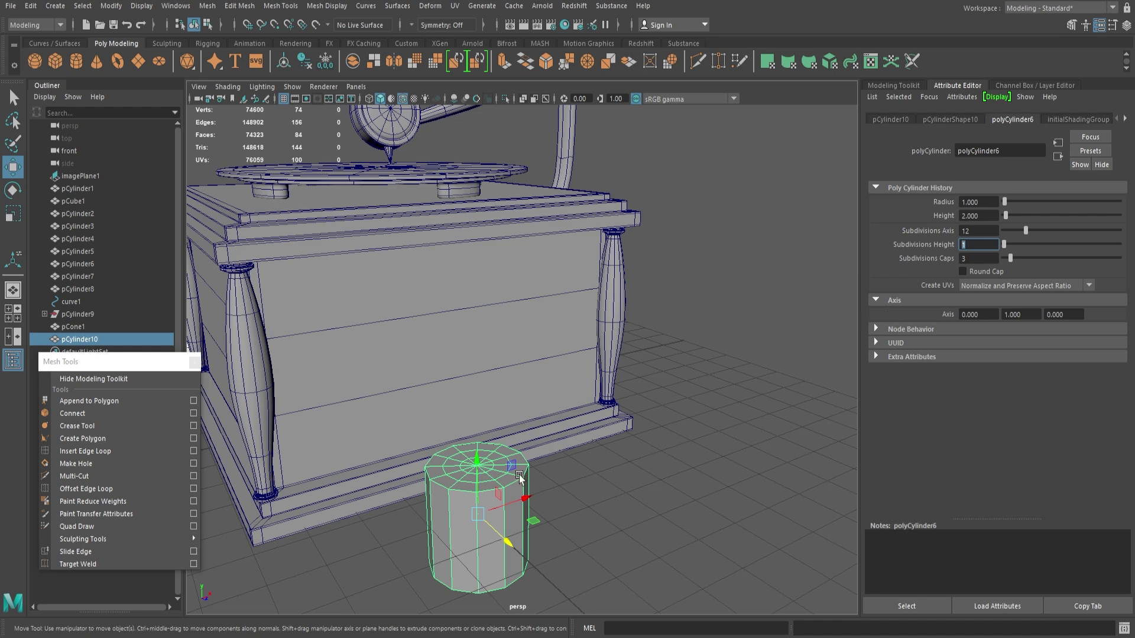
text(3)
key(KP_Enter)
right_drag(512, 478, 479, 456)
drag(479, 456, 476, 287)
- Extrude the cylinder's lowest ring of side faces with a thickness of 0.27 and 3 divisions
right_drag(497, 306, 498, 346)
click(489, 402)
shift+double_click(464, 406)
key(ctrl+e)
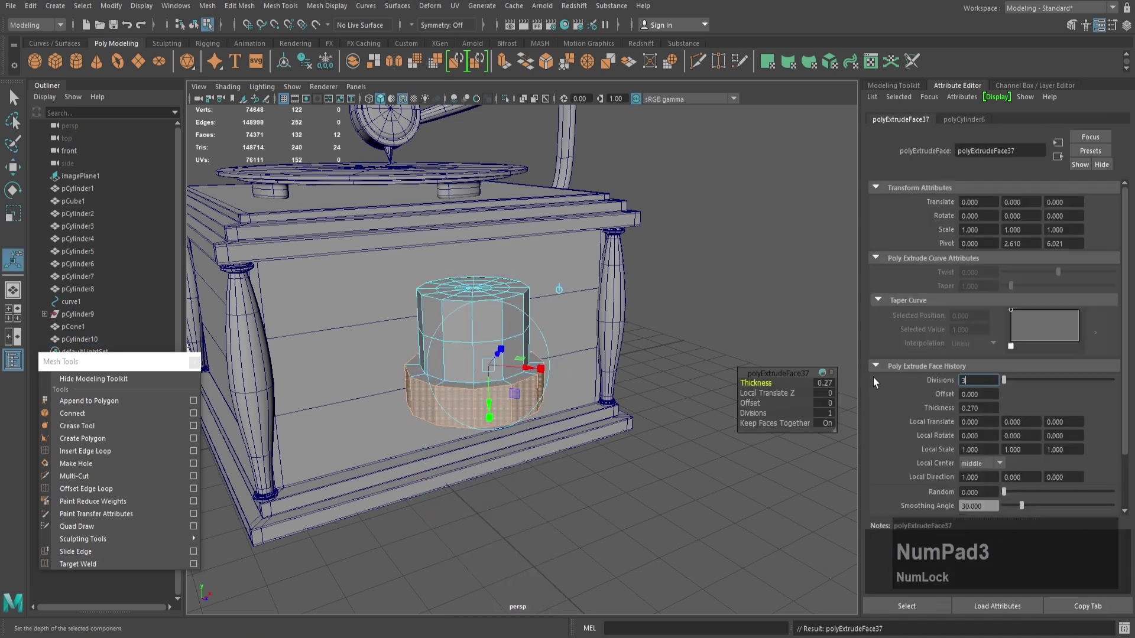
key(KP_Enter)
- Scale the flanged cylinder down and rotate it so its flange faces the box panel
right_drag(461, 286, 514, 265)
key(r)
drag(474, 347, 399, 355)
key(e)
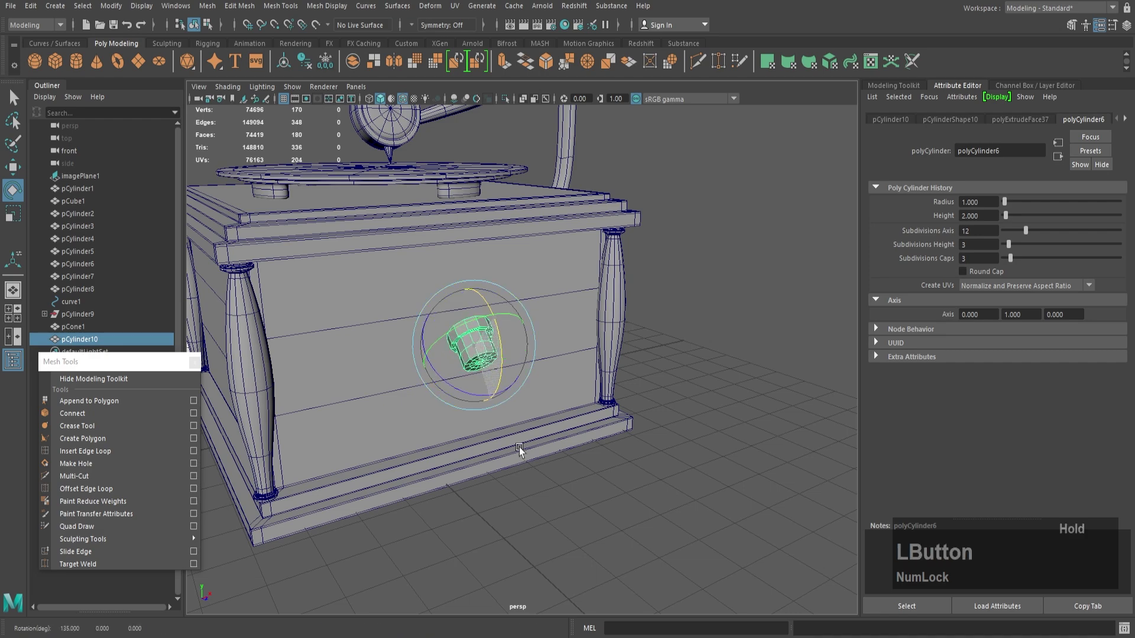
- Move the flanged cylinder against the box's side panel and position it in the upper middle using the front view
alt+drag(511, 395, 484, 354)
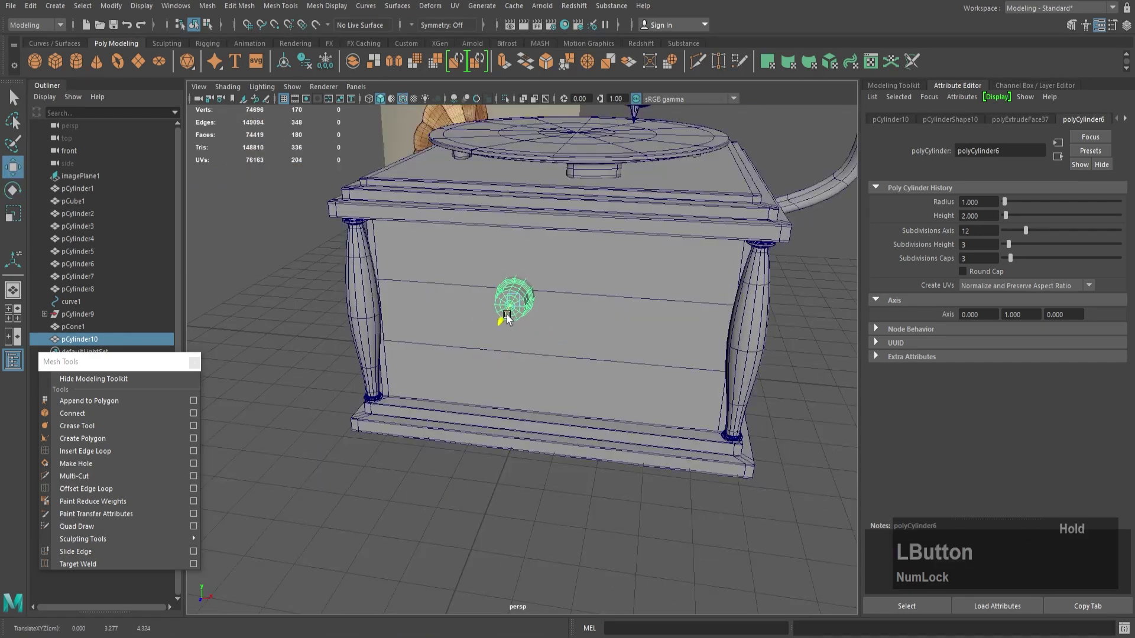
key(space)
key(space)
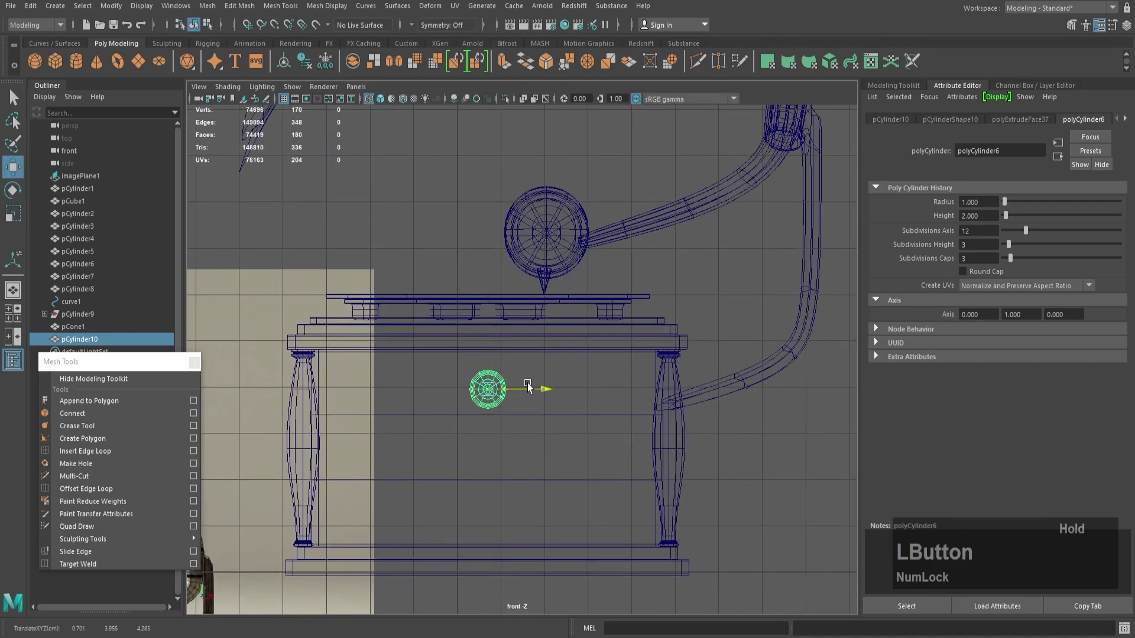
drag(528, 387, 528, 387)
key(space)
key(space)
- Extrude the inner faces of the flanged cylinder's outer cap into a long crank shaft and adjust its length
alt+drag(621, 319, 597, 385)
scroll(597, 384, up, 5)
right_drag(498, 265, 498, 303)
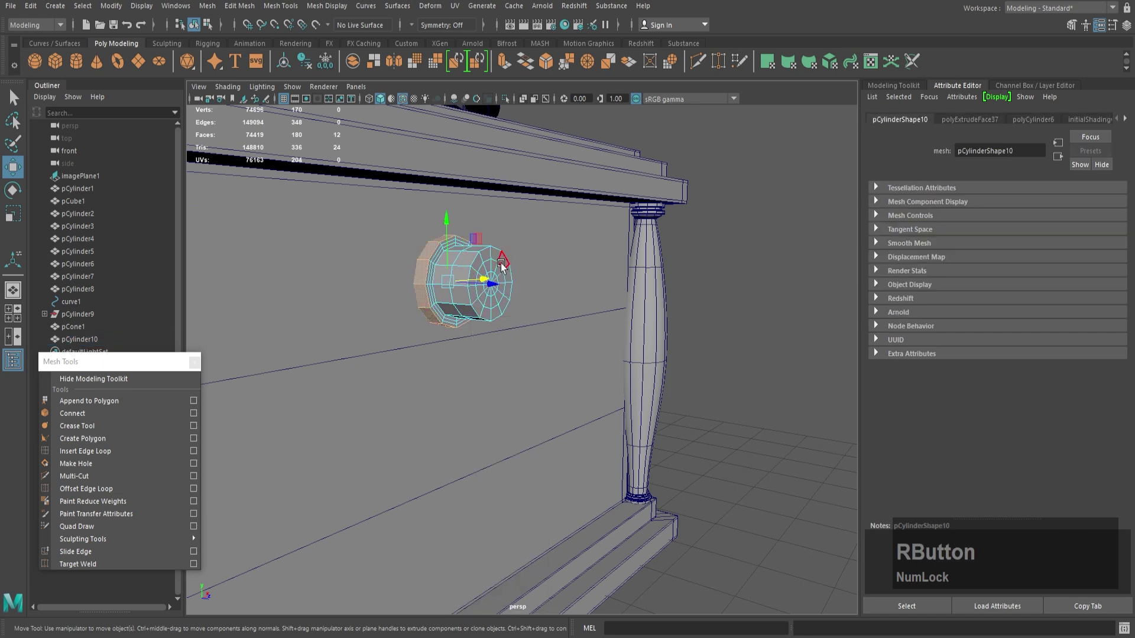
click(501, 263)
alt+middle_drag(581, 382, 603, 430)
scroll(603, 430, up, 5)
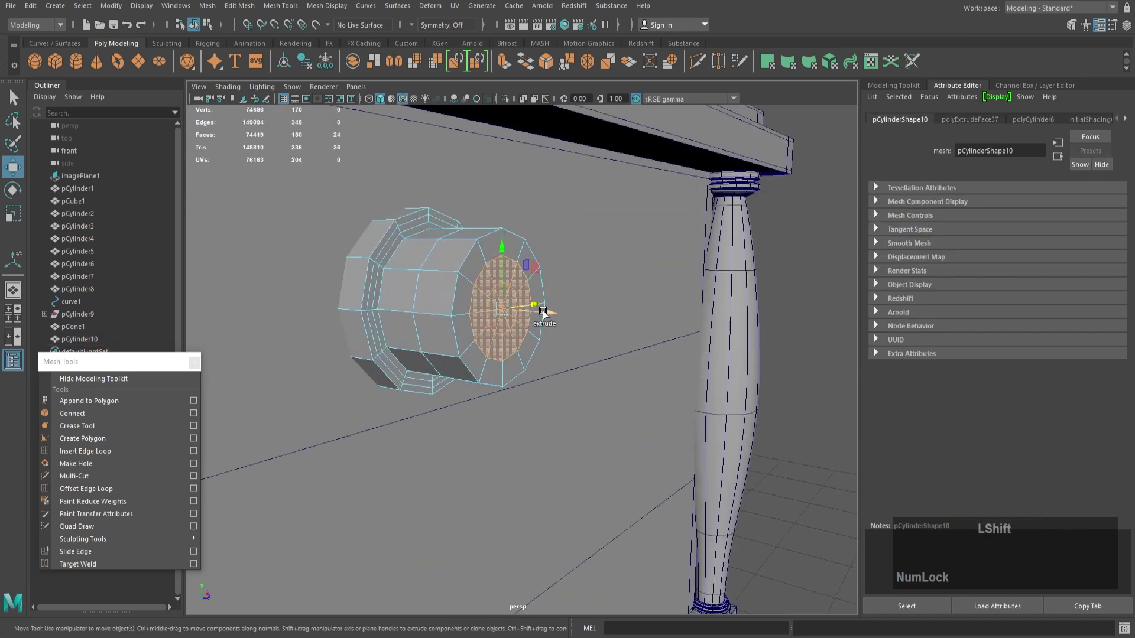
shift+drag(543, 311, 754, 330)
alt+right_drag(615, 337, 390, 352)
drag(661, 362, 649, 360)
alt+right_drag(668, 385, 616, 410)
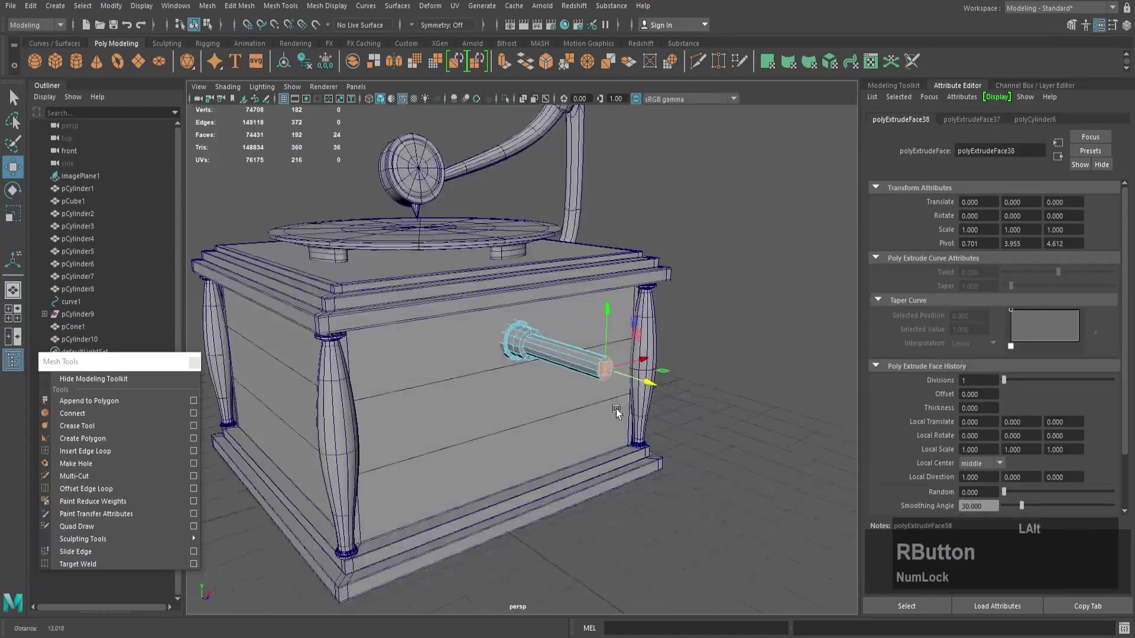
right_drag(591, 370, 656, 337)
alt+drag(686, 364, 709, 366)
- Create another cylinder in front of the box panel and rotate it onto its side, perpendicular to the crank shaft
click(76, 61)
alt+drag(588, 317, 576, 289)
drag(434, 470, 564, 452)
key(e)
drag(584, 507, 511, 511)
alt+right_drag(585, 467, 572, 460)
- Move the new cylinder's pivot up to the upper edge of its curved side
key(d)
alt+middle_drag(572, 460, 615, 365)
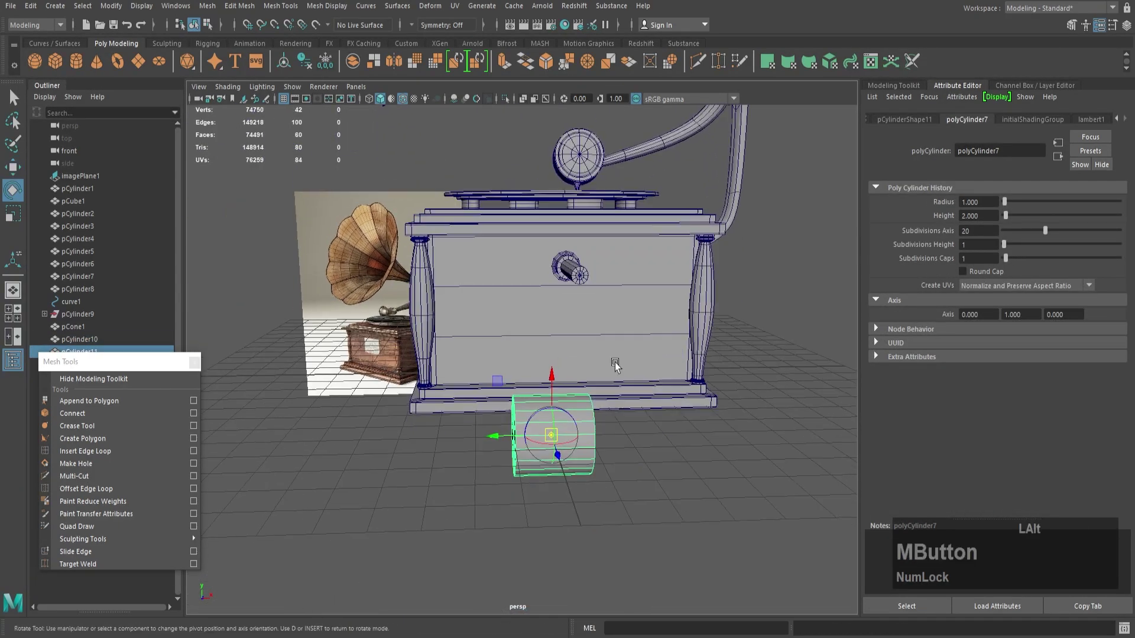
alt+right_drag(615, 365, 651, 385)
drag(574, 427, 573, 356)
alt+right_drag(612, 417, 587, 433)
alt+drag(587, 433, 668, 435)
right_drag(616, 430, 643, 381)
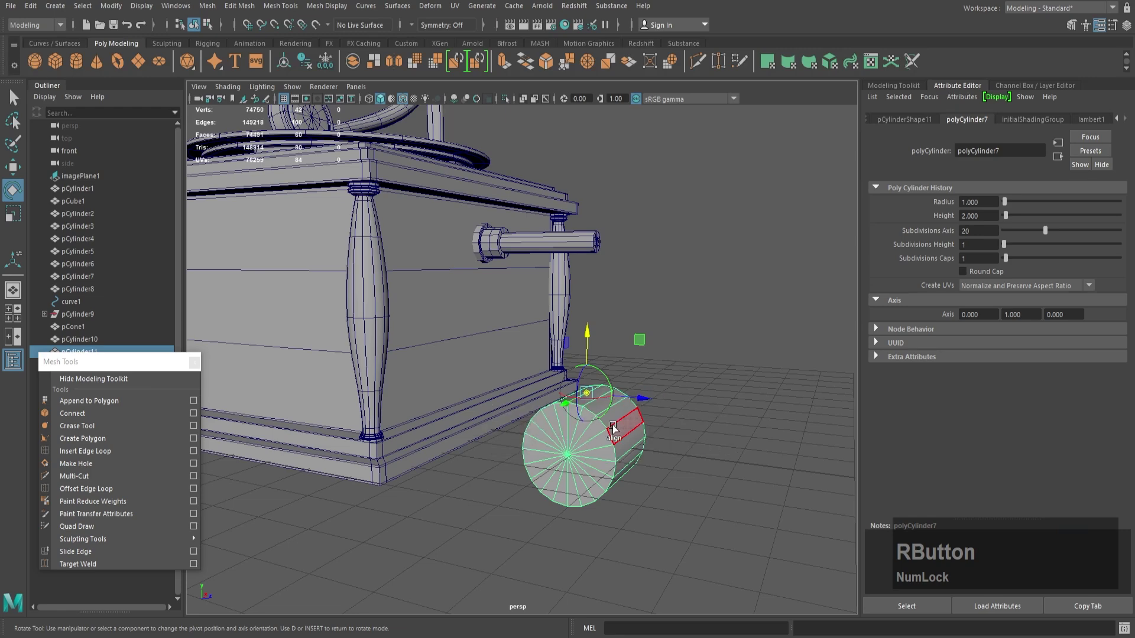
click(613, 428)
- Snap the new cylinder by its pivot to the lowest vertex of the crank shaft's end with vertex snapping
key(x)
drag(589, 354, 672, 318)
key(v)
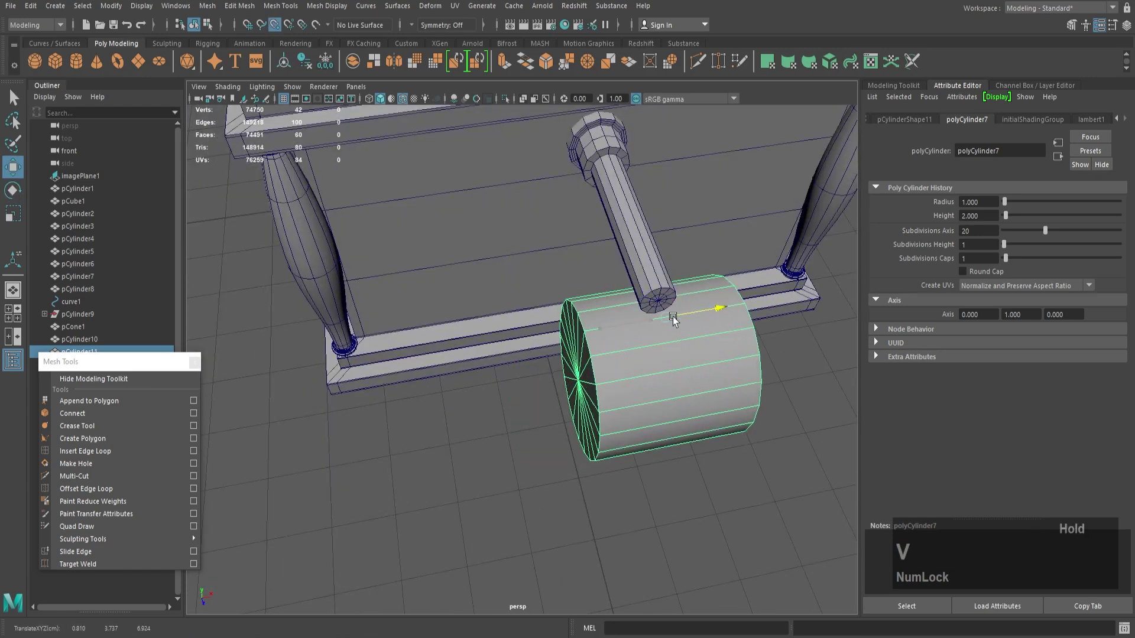
alt+drag(653, 376, 704, 440)
right_click(557, 296)
key(r)
alt+right_drag(683, 385, 639, 460)
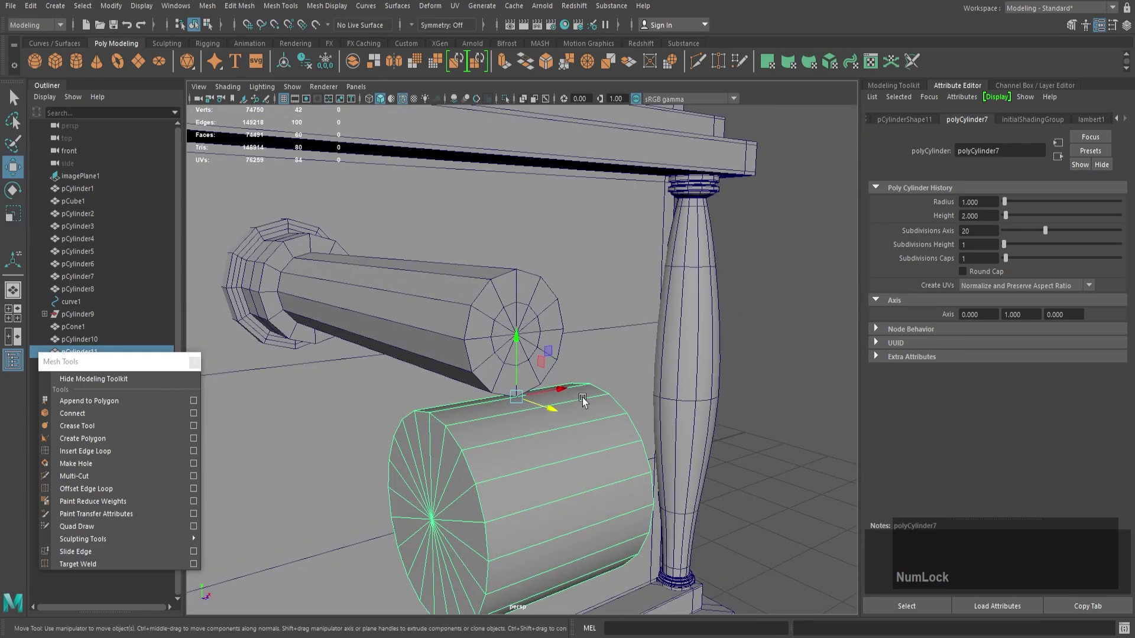
- Wedge the crank shaft's end-cap faces around the helper cylinder's uppermost side edge
right_drag(583, 398, 580, 357)
double_click(528, 396)
mouse_move(527, 396)
alt+mouse_down()
mouse_move(644, 398)
mouse_move(656, 352)
mouse_move(506, 362)
mouse_move(524, 410)
alt+mouse_up()
click(525, 320)
key(Tab)
click(526, 325)
right_drag(540, 404, 533, 271)
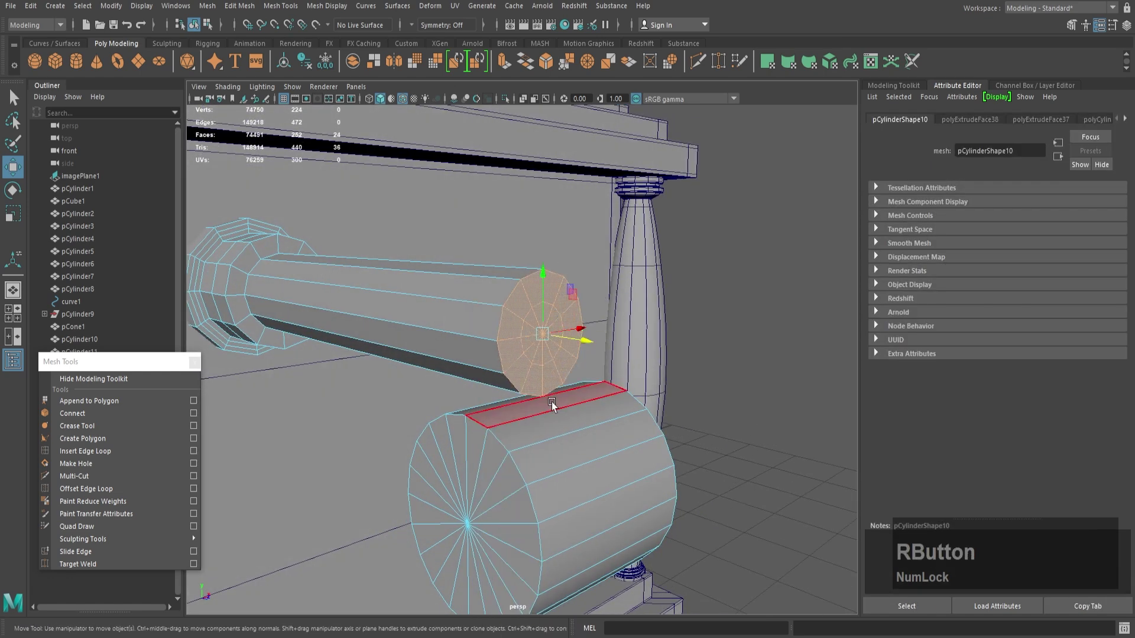
shift+click(525, 400)
mouse_move(525, 400)
alt+mouse_down()
mouse_move(595, 364)
mouse_move(529, 408)
alt+mouse_up()
shift+right_drag(530, 354, 483, 373)
mouse_move(556, 384)
alt+mouse_down()
mouse_move(515, 380)
mouse_move(575, 390)
alt+mouse_up()
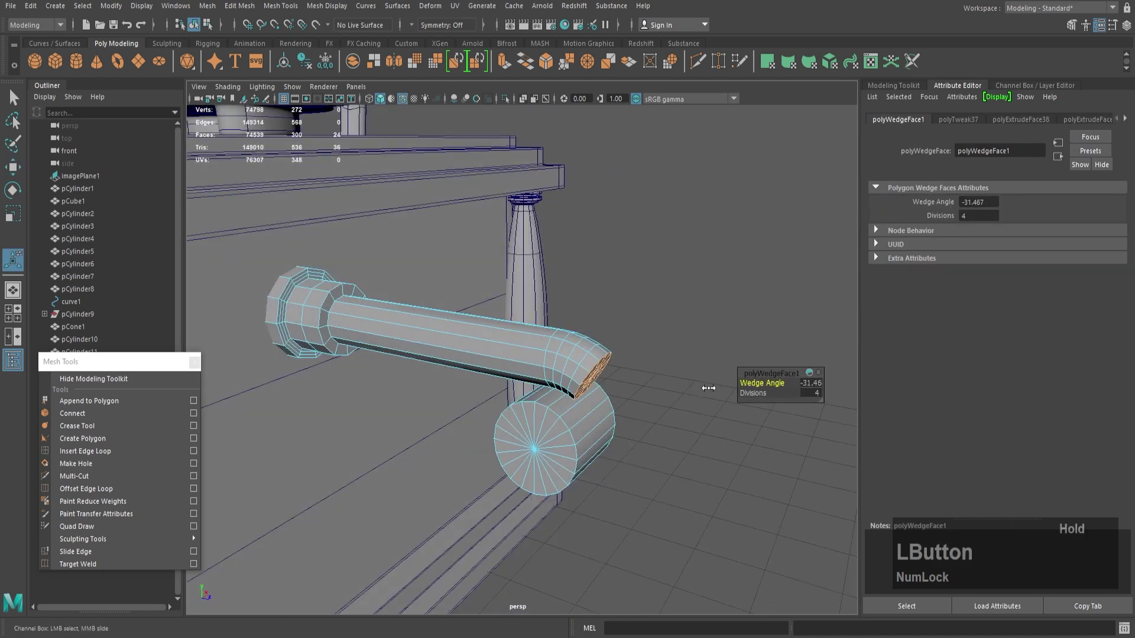
- Set the wedge angle of the shaft's bend to -90 and return to object selection
text(-900)
key(Return)
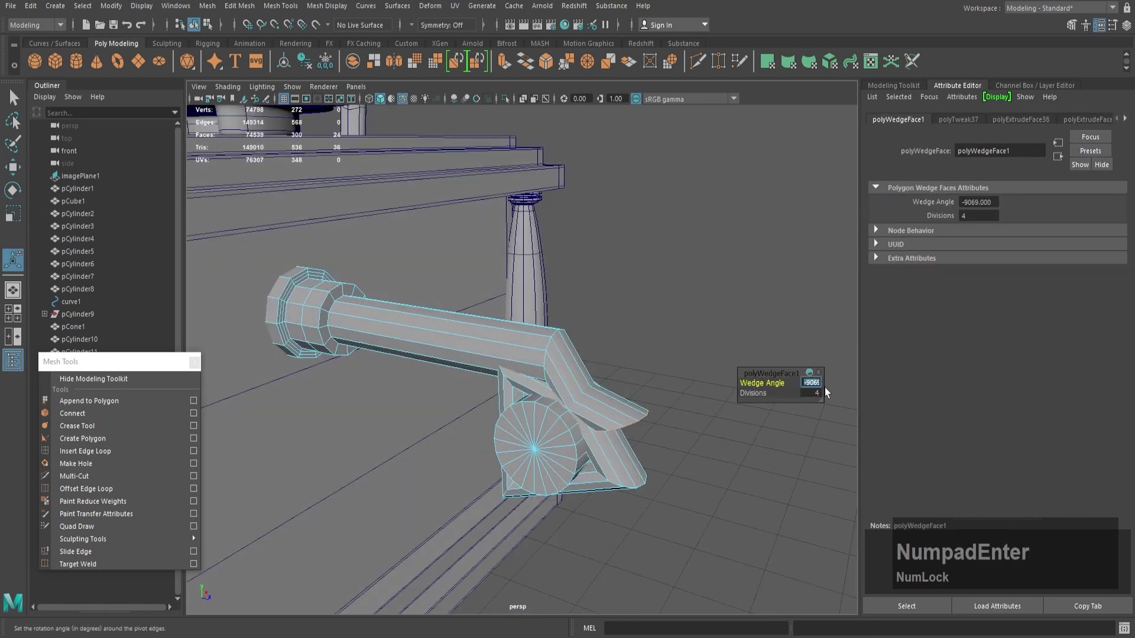
text(-90)
key(Return)
right_drag(596, 305, 657, 289)
alt+drag(597, 343, 536, 322)
right_drag(539, 384, 591, 366)
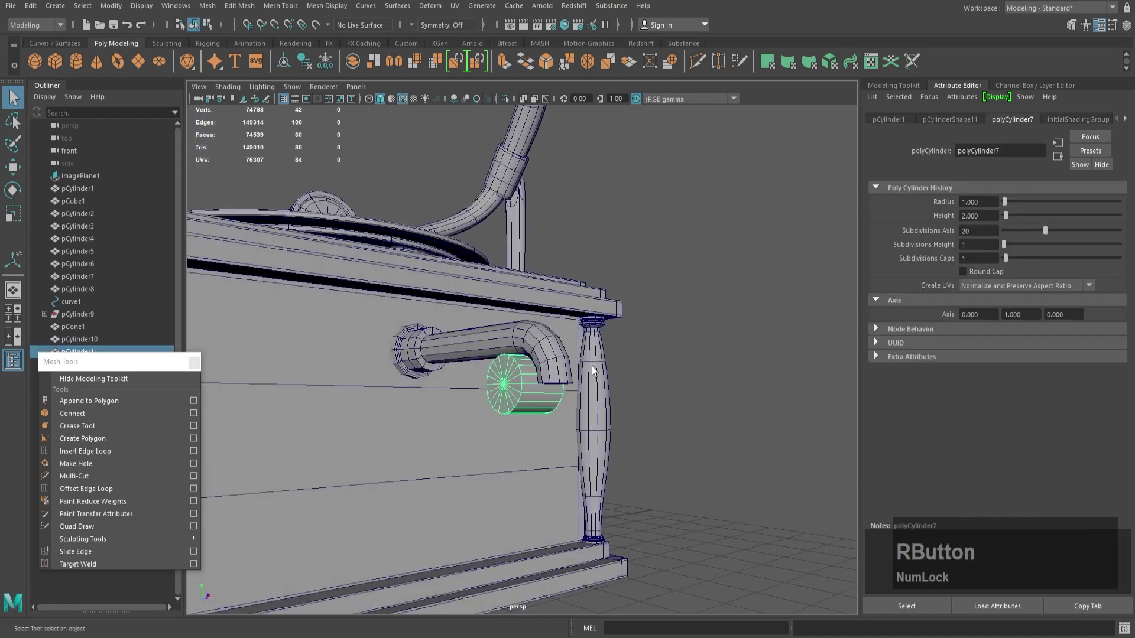
- Extrude the end faces of the crank's bend straight down into a long vertical arm and adjust its length
alt+drag(591, 366, 562, 304)
right_drag(562, 304, 558, 348)
alt+drag(558, 348, 544, 325)
click(578, 343)
alt+drag(585, 366, 562, 343)
key(ctrl+z)
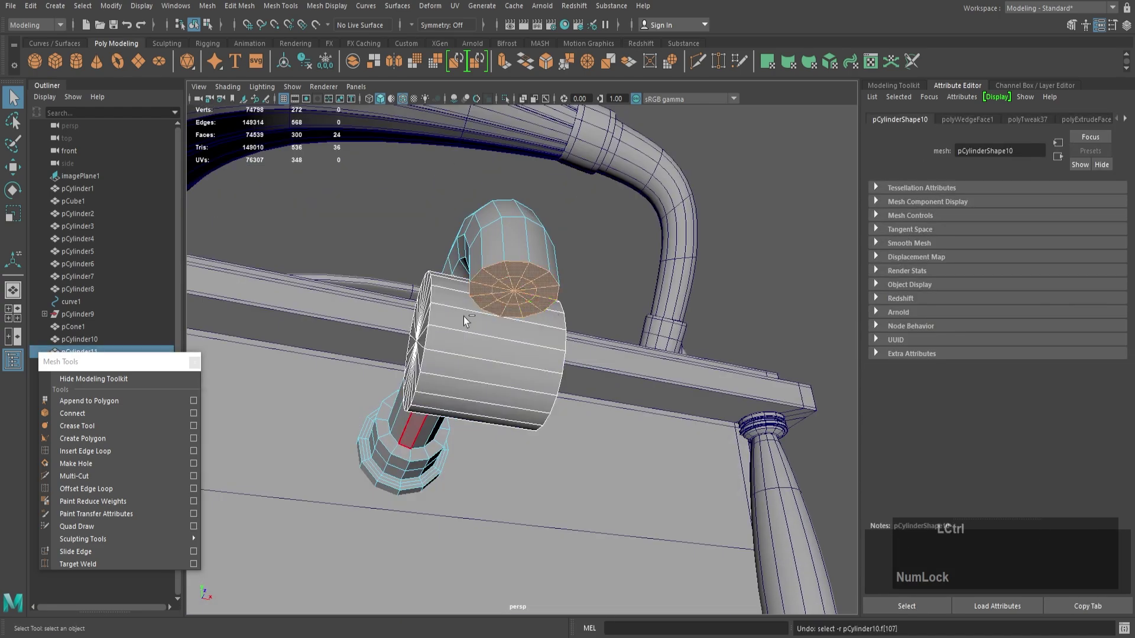
click(531, 308)
alt+drag(530, 309, 604, 268)
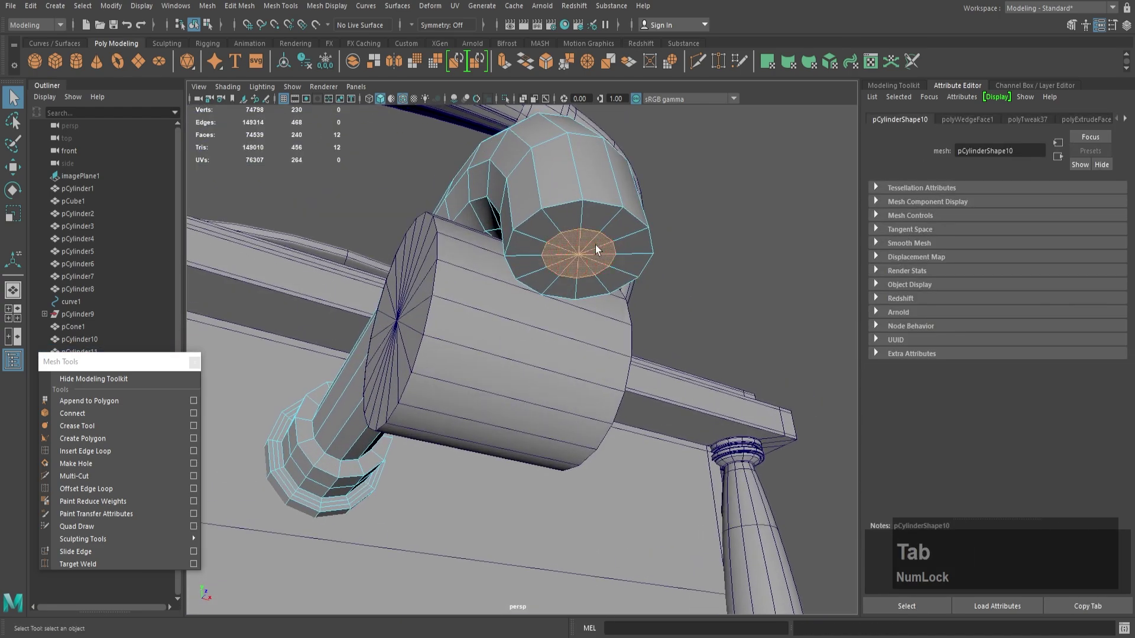
key(ctrl+z)
alt+right_drag(595, 249, 511, 219)
alt+drag(511, 218, 503, 319)
key(w)
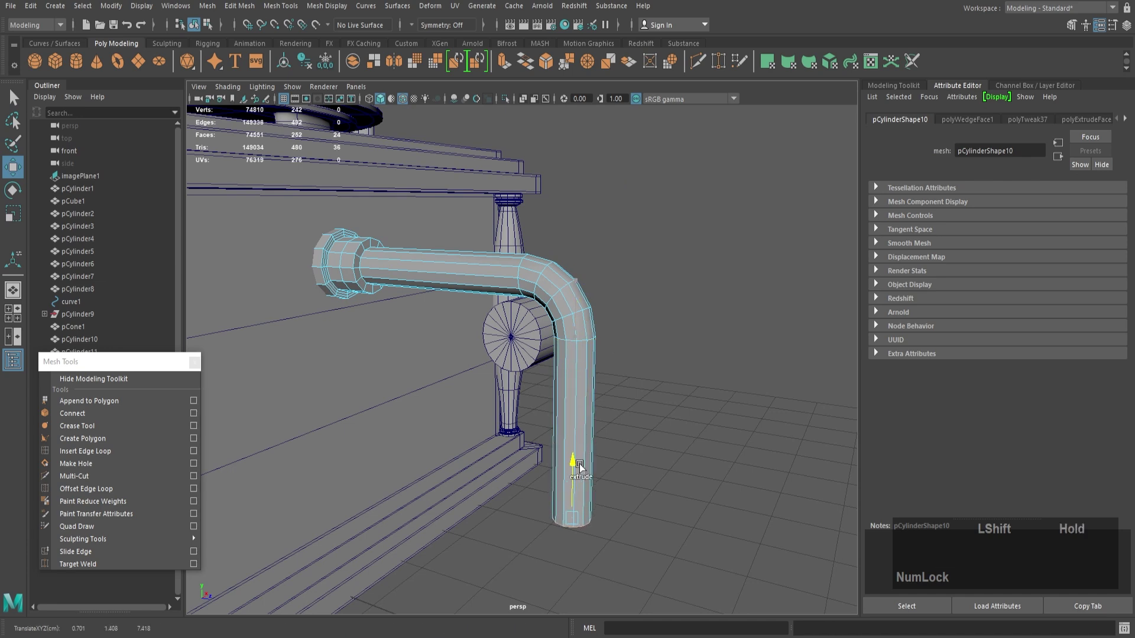
shift+drag(580, 465, 579, 466)
alt+drag(546, 435, 588, 410)
alt+middle_drag(588, 410, 543, 348)
drag(535, 325, 537, 362)
alt+drag(538, 355, 485, 316)
- Move the helper cylinder down and snap its pivot to a vertex at the vertical arm's lower end
right_drag(511, 301, 542, 274)
click(488, 309)
alt+drag(489, 310, 562, 345)
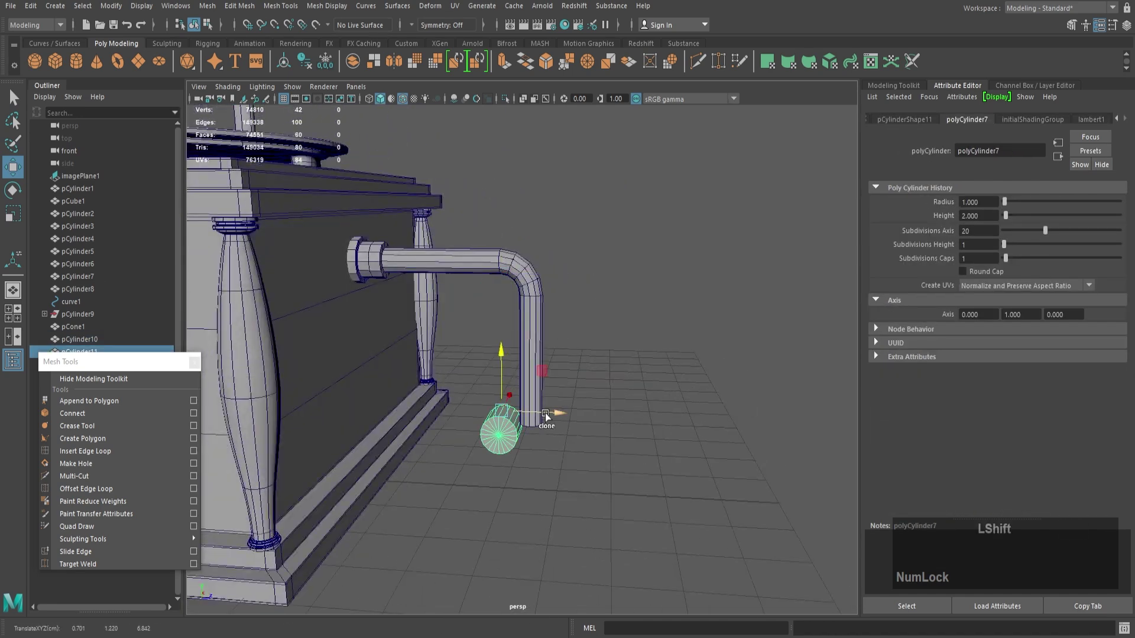
mouse_move(566, 420)
alt+mouse_down()
mouse_move(540, 362)
mouse_move(576, 418)
alt+mouse_up()
key(v)
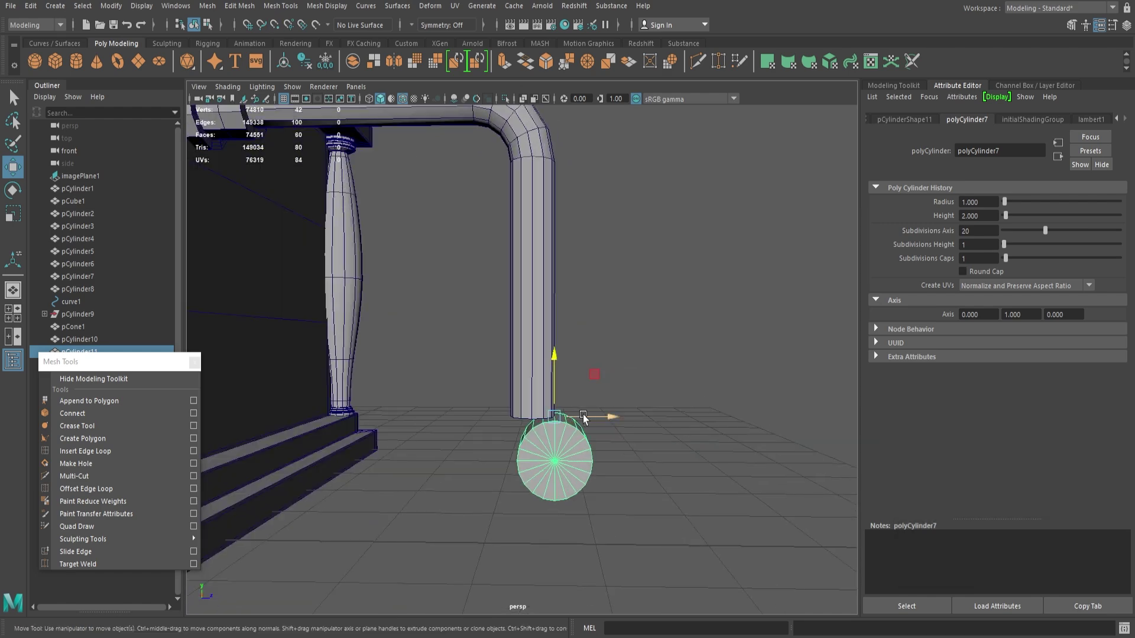
- Rotate the helper cylinder about its edge pivot and snap it against the outer side of the arm's lower end
click(558, 352)
key(e)
alt+drag(569, 278, 427, 301)
key(j)
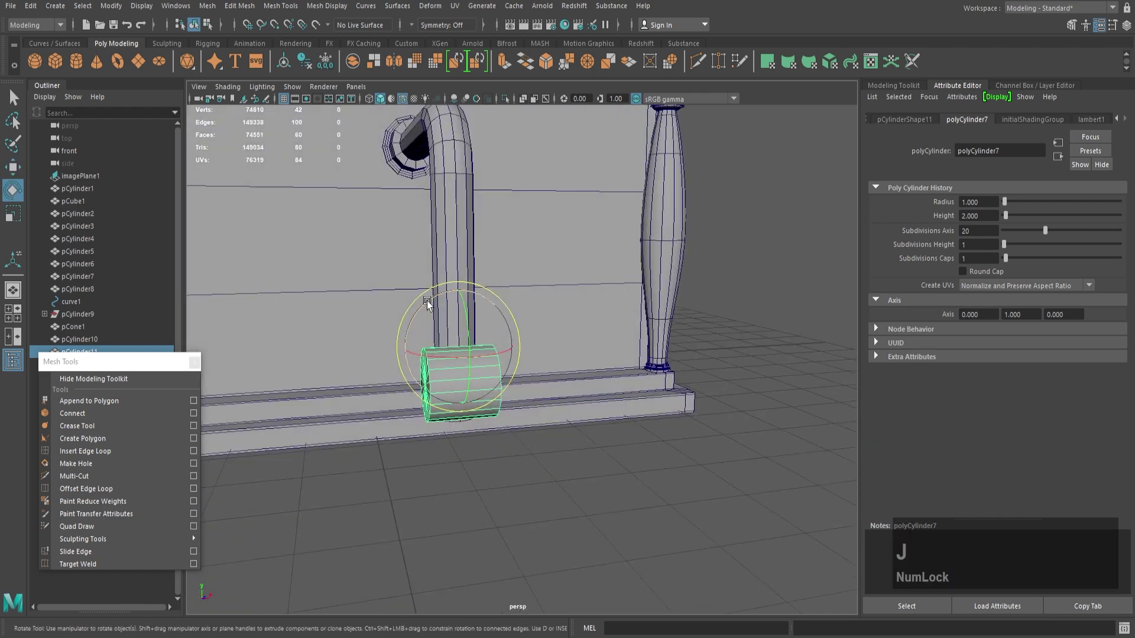
alt+drag(427, 346, 476, 291)
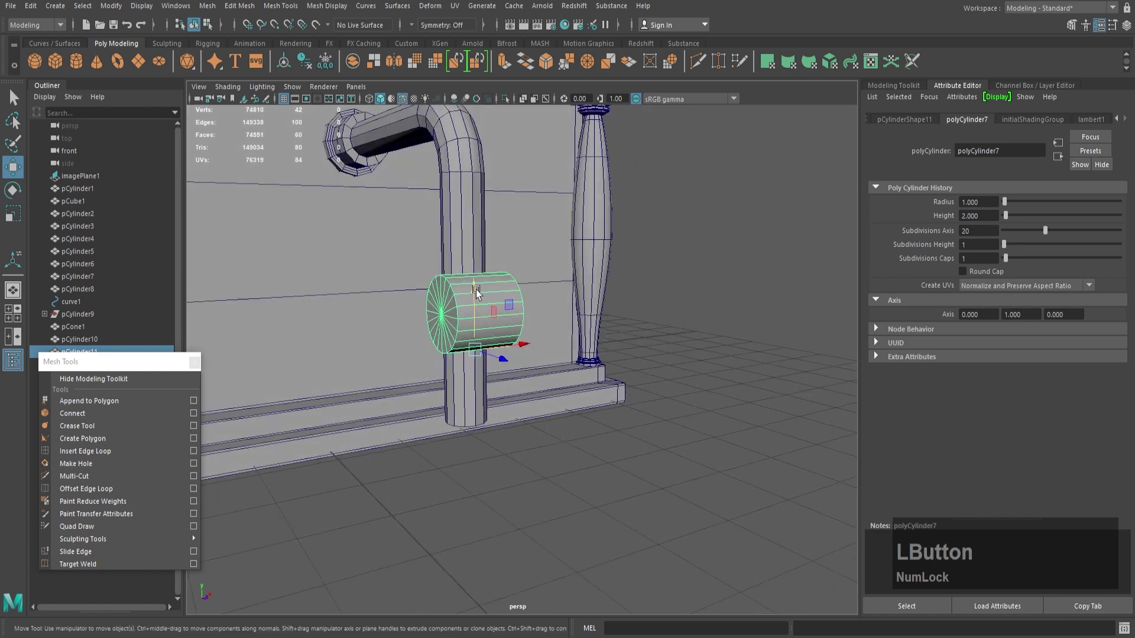
key(w)
key(v)
drag(615, 343, 570, 341)
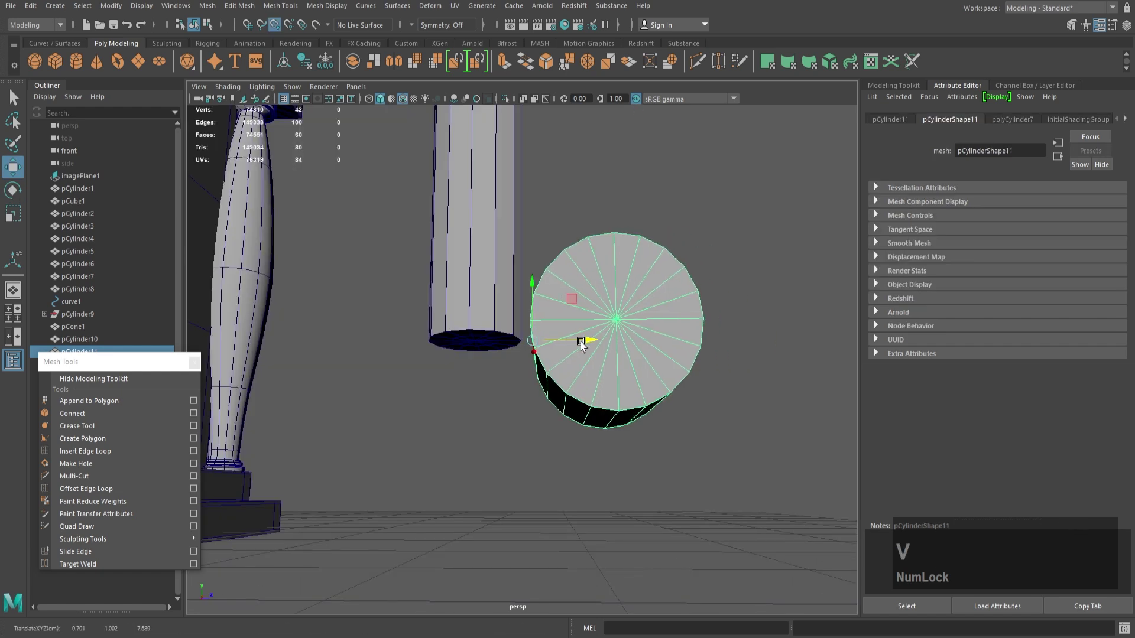
- Wedge the vertical arm's bottom faces around the helper cylinder's side edge that touches the arm
alt+drag(576, 349, 603, 281)
right_click(603, 280)
right_drag(604, 280, 602, 246)
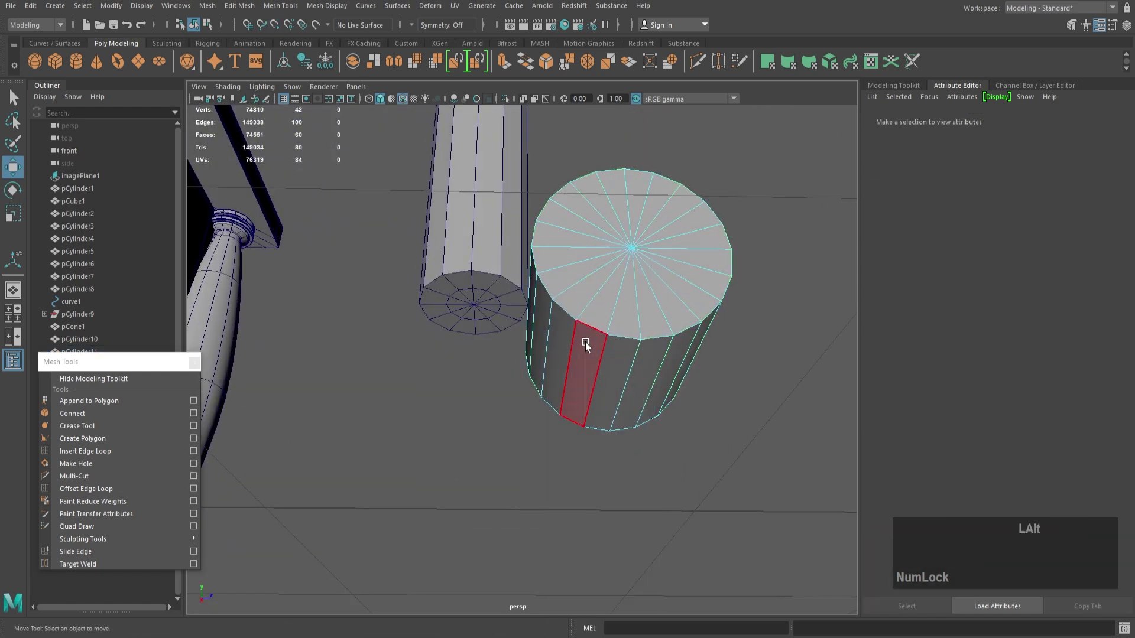
alt+drag(585, 343, 532, 331)
shift+click(564, 317)
shift+click(526, 253)
alt+drag(526, 252, 588, 267)
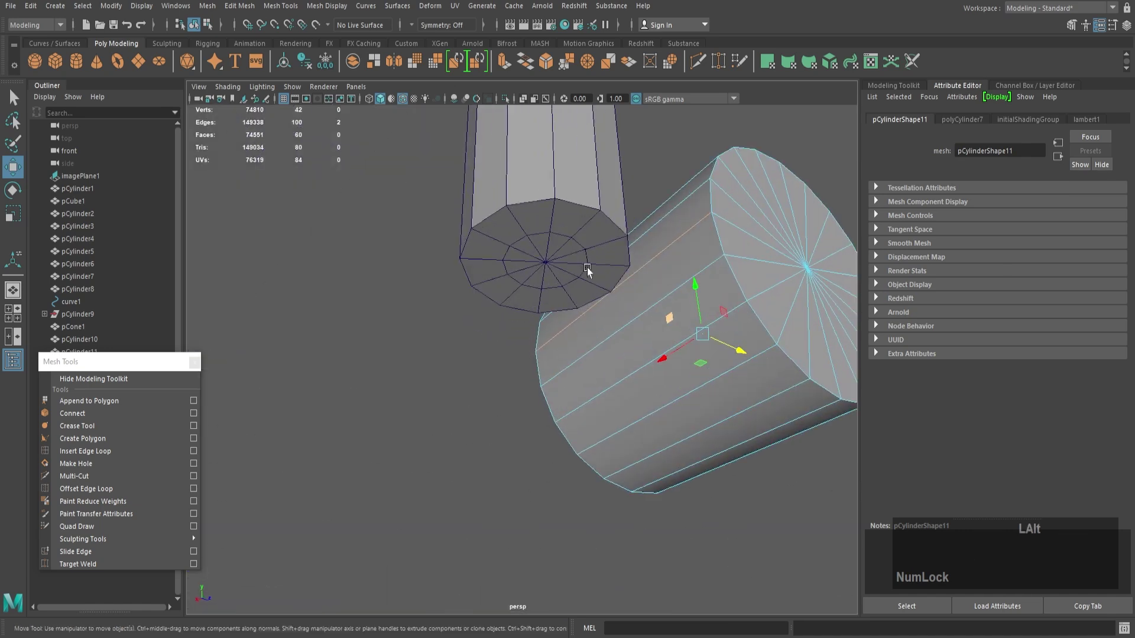
right_drag(587, 253, 620, 249)
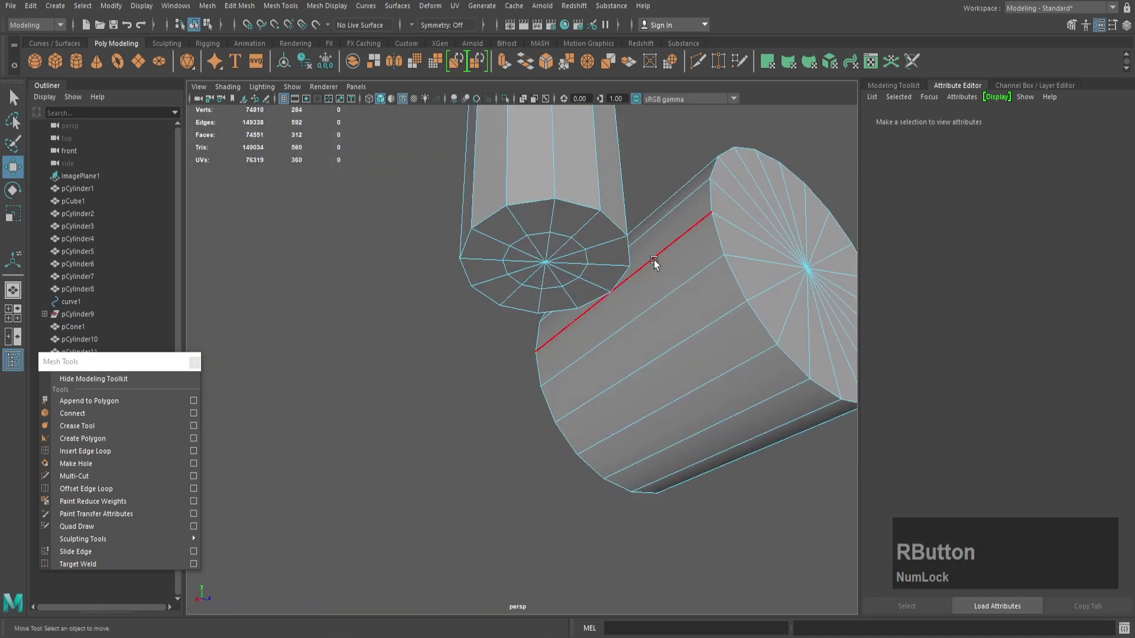
shift+click(654, 260)
alt+drag(654, 260, 473, 261)
shift+click(530, 242)
alt+drag(473, 260, 500, 281)
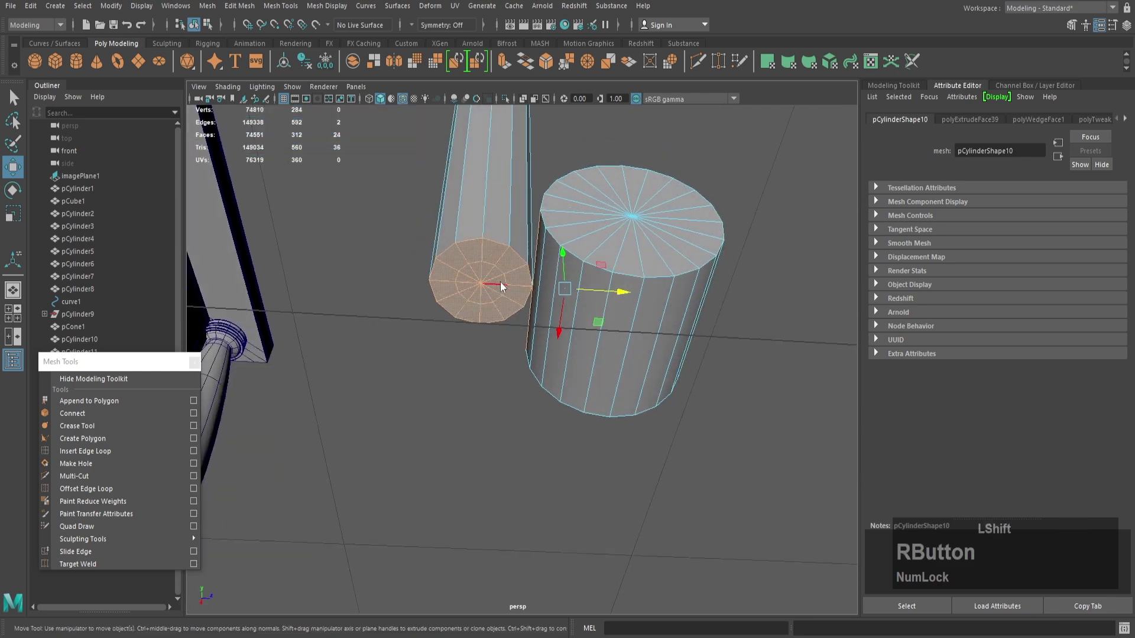
shift+right_drag(501, 281, 502, 413)
- Set the wedge angle of the arm's lower bend to -90 and delete the helper cylinder
alt+drag(510, 289, 535, 355)
drag(782, 383, 667, 400)
alt+right_drag(533, 290, 446, 284)
alt+drag(446, 284, 421, 285)
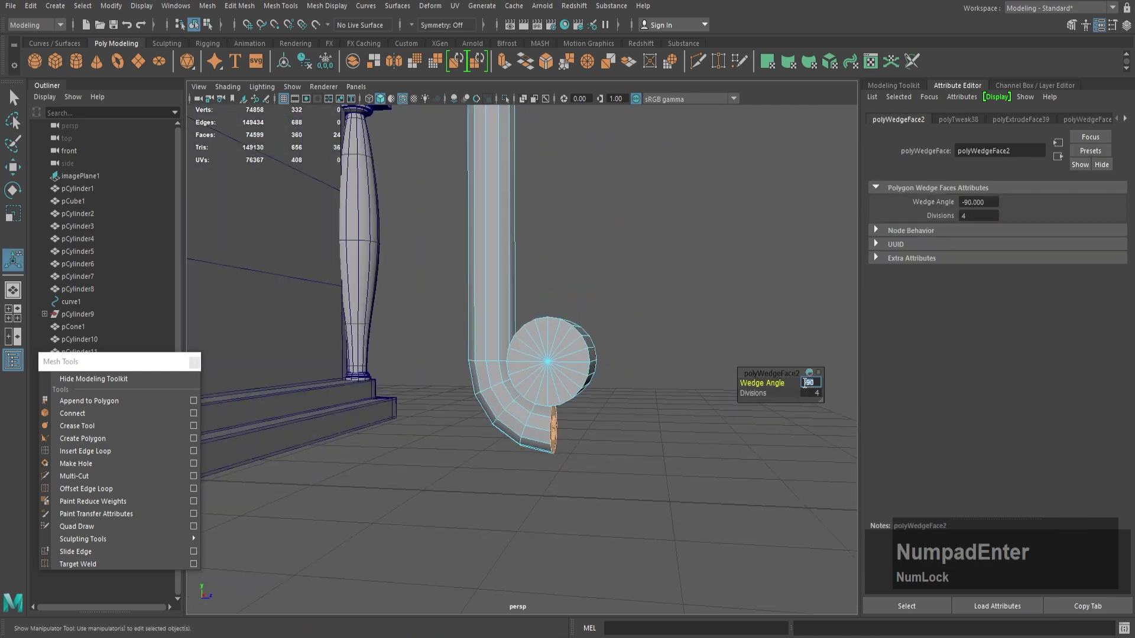
right_drag(507, 288, 547, 260)
click(562, 352)
key(Delete)
alt+drag(562, 351, 563, 477)
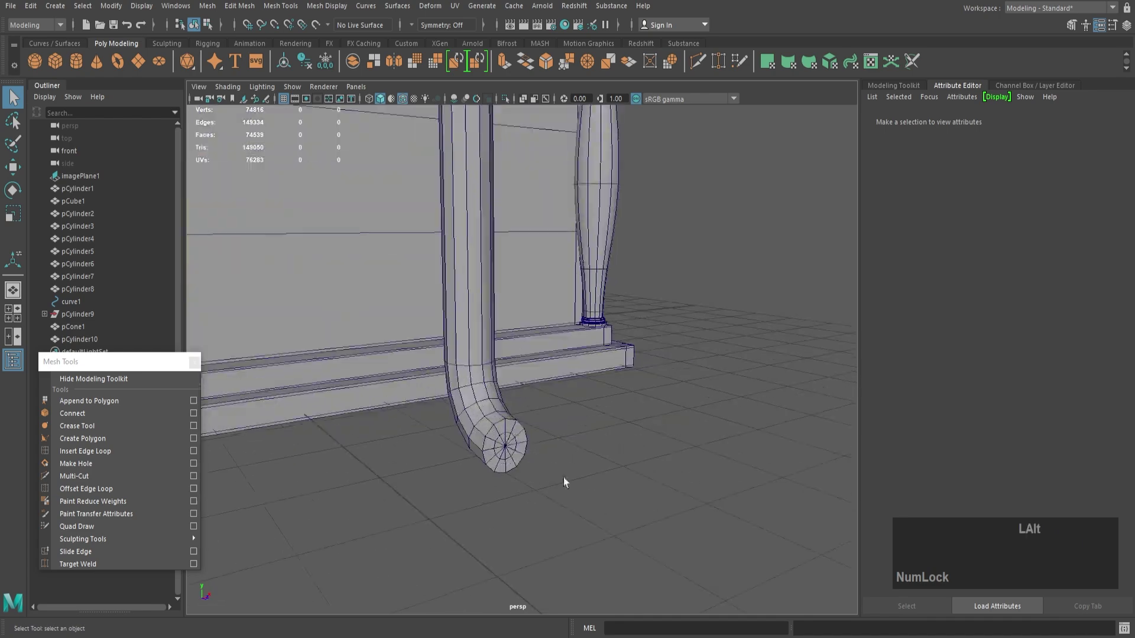
- Extrude the lower bend's end faces outward twice to form a horizontal two-section handle rod
right_drag(502, 428, 503, 467)
alt+right_drag(523, 466, 543, 470)
key(w)
alt+drag(544, 470, 697, 435)
alt+drag(698, 435, 621, 427)
drag(659, 403, 633, 403)
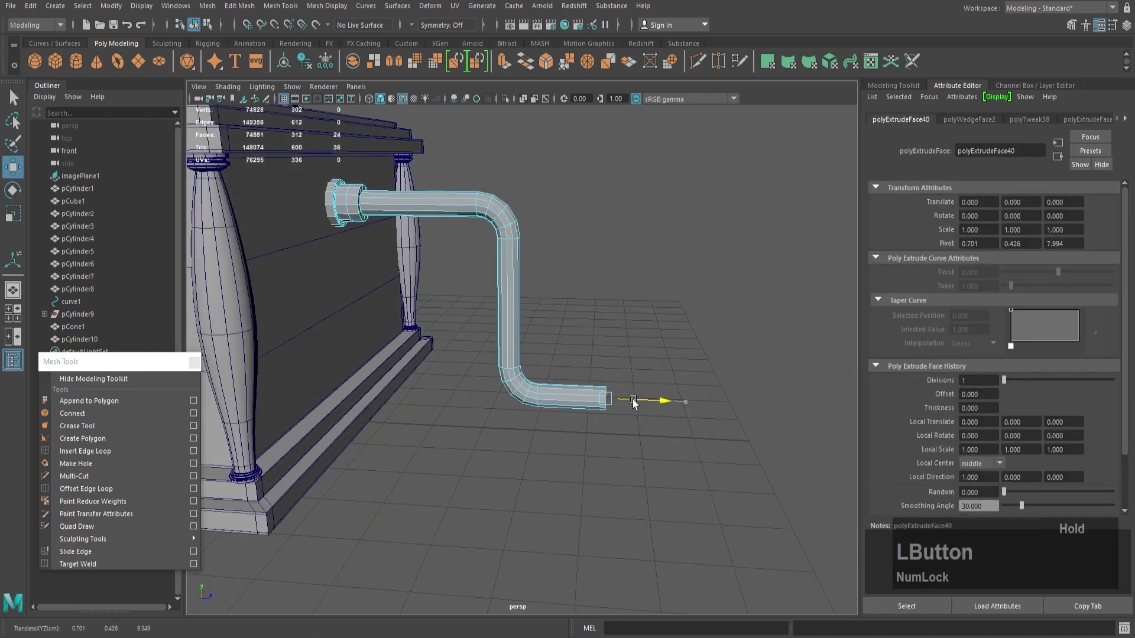
alt+middle_drag(698, 401, 558, 374)
right_click(590, 380)
alt+right_drag(558, 374, 446, 246)
- Scale down the whole crank and reposition it on the side panel of the box
right_drag(434, 240, 467, 218)
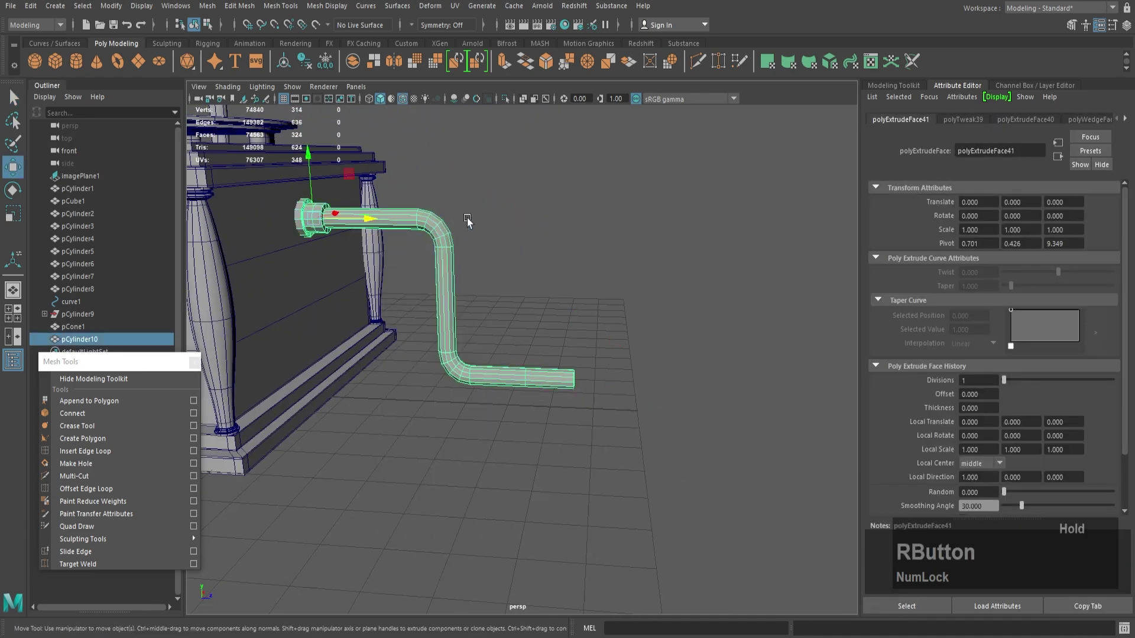
key(r)
drag(313, 219, 277, 223)
alt+drag(396, 266, 278, 283)
alt+right_drag(426, 361, 530, 428)
alt+drag(530, 428, 583, 423)
key(w)
drag(484, 275, 512, 335)
click(689, 402)
- Extrude the faces of the rod's outer section outward to make a thicker handle grip
alt+drag(688, 437, 648, 467)
alt+middle_drag(649, 466, 572, 329)
alt+right_drag(572, 329, 609, 306)
right_drag(609, 305, 609, 340)
drag(745, 239, 591, 407)
shift+drag(657, 328, 644, 329)
alt+drag(645, 331, 589, 349)
key(w)
drag(624, 349, 591, 342)
alt+middle_drag(609, 355, 593, 375)
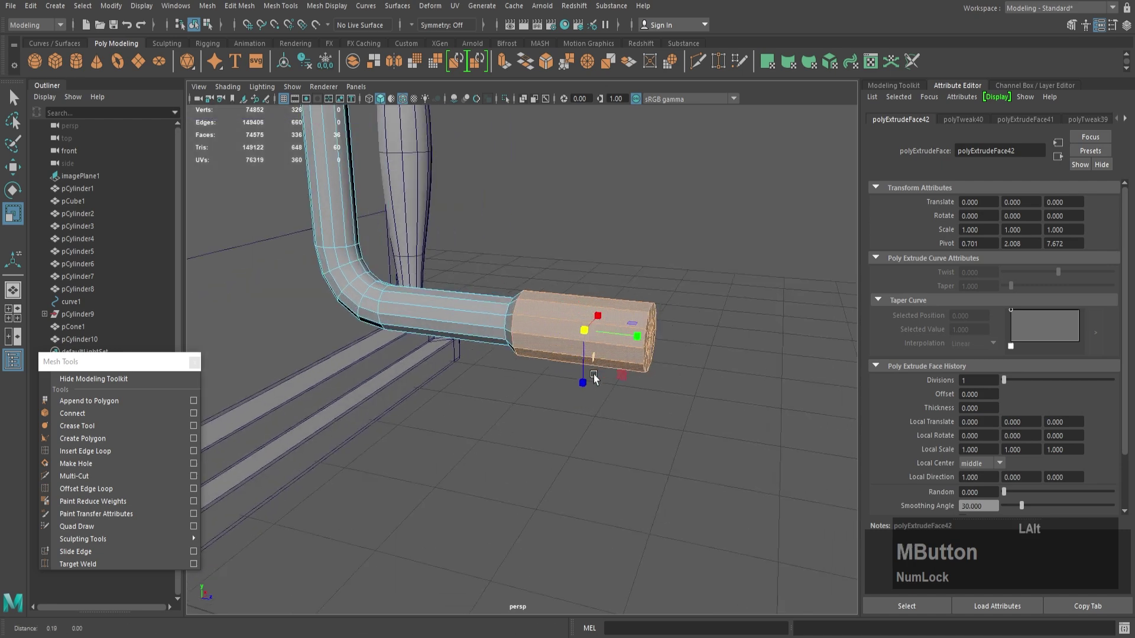
- Shift the edge loop at the handle's outer end along its axis and check the shape in smooth preview
right_drag(674, 331, 675, 302)
double_click(656, 349)
alt+drag(711, 291, 649, 353)
key(w)
key(3)
key(1)
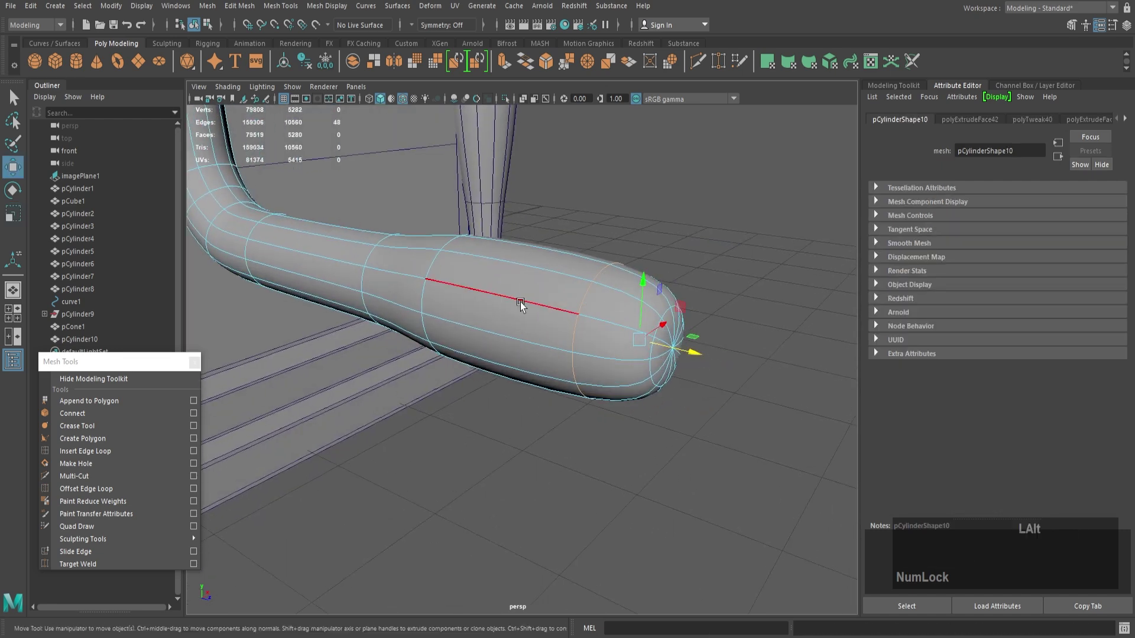
- Insert an edge loop near the handle's outer end and scale it up to give the handle a bulbous shape
alt+drag(520, 303, 582, 275)
alt+drag(810, 257, 780, 263)
right_drag(704, 269, 597, 195)
click(282, 6)
click(296, 97)
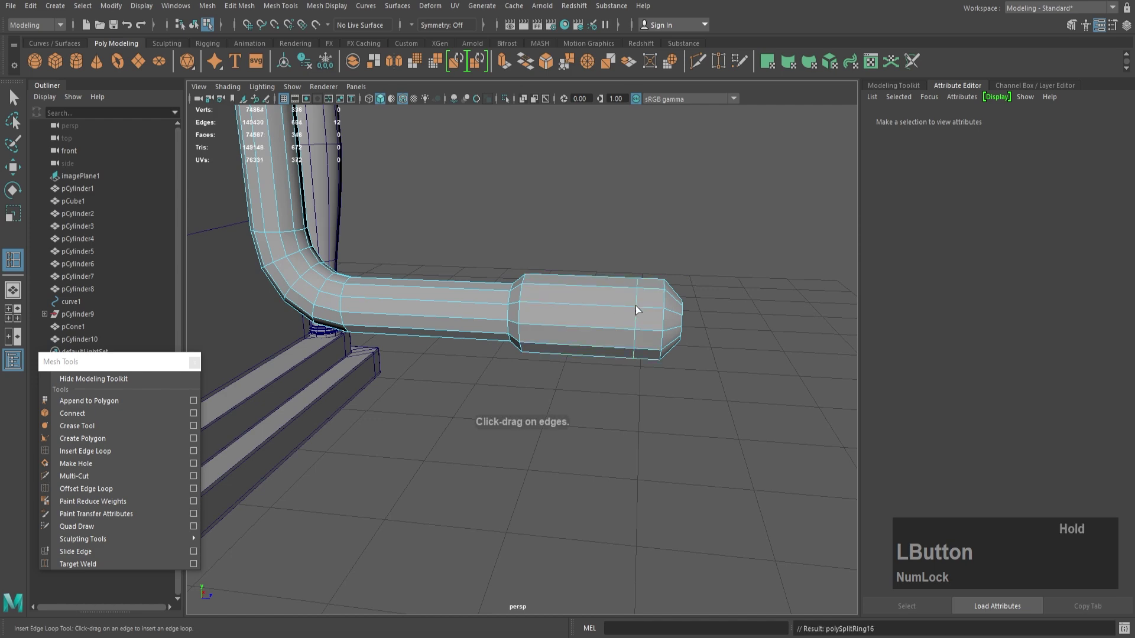
key(r)
drag(637, 316, 662, 322)
key(3)
alt+drag(642, 307, 575, 278)
alt+right_drag(575, 278, 600, 380)
key(1)
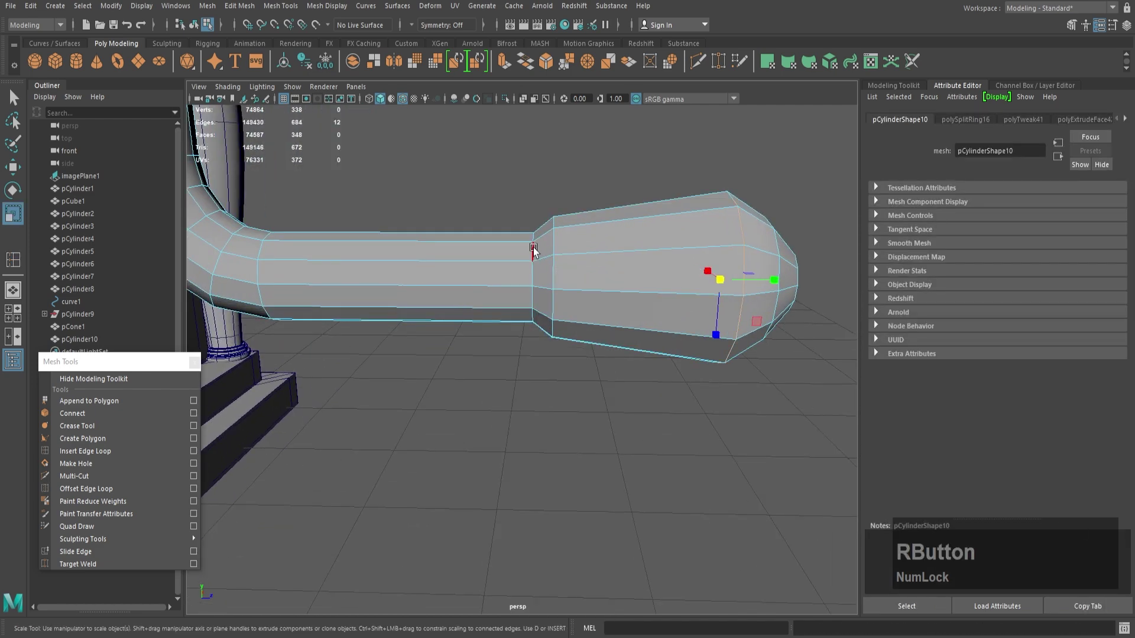
- Bevel the edge loop where the handle meets the rod with fraction 0.108 and 3 segments, and smooth-preview the crank
double_click(533, 248)
key(ctrl+b)
right_drag(651, 248, 700, 230)
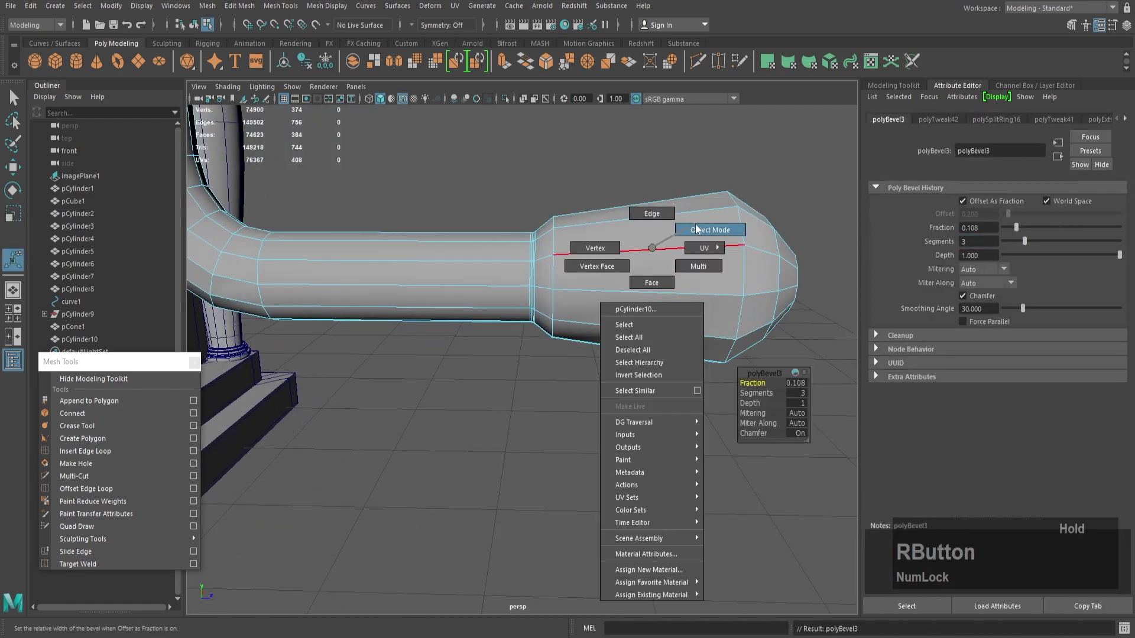
key(3)
click(651, 177)
alt+right_drag(651, 178, 408, 293)
click(523, 353)
alt+drag(408, 293, 449, 332)
- Move the vertices of the handle's outer end along its axis to adjust the handle's length
right_drag(568, 323, 531, 309)
drag(553, 308, 609, 364)
key(w)
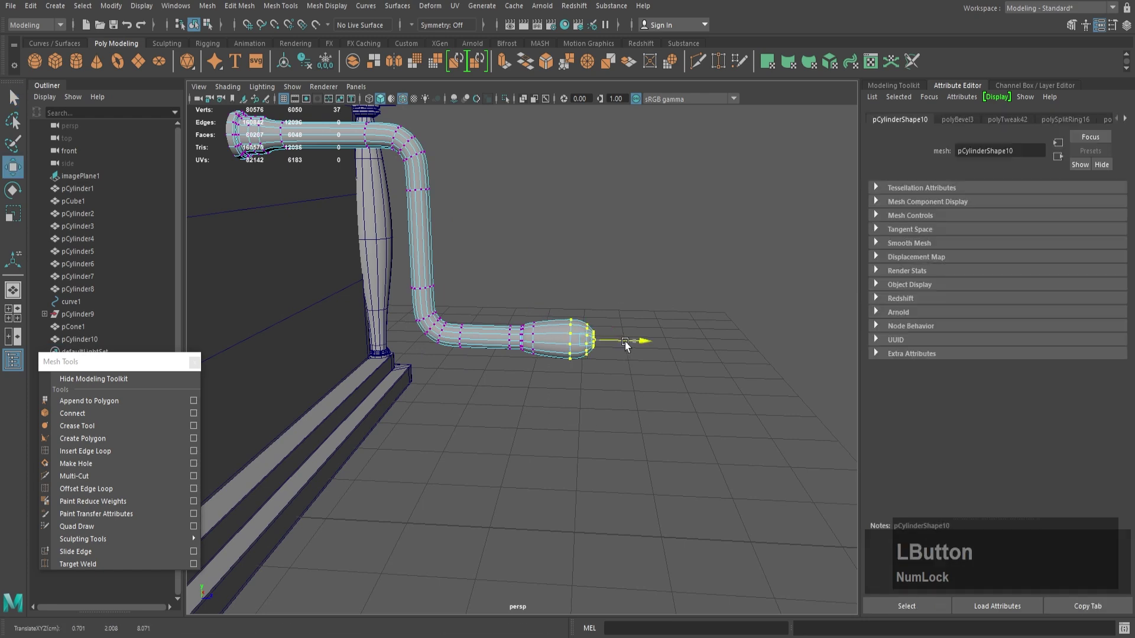
key(r)
right_drag(582, 328, 641, 299)
click(648, 296)
- Create a cube and shape it into a thin rectangular plate centred on the box's front panel below the horn
alt+right_drag(647, 295, 532, 307)
alt+drag(576, 313, 496, 343)
alt+middle_drag(496, 343, 535, 461)
alt+drag(535, 461, 562, 384)
alt+right_drag(562, 384, 536, 330)
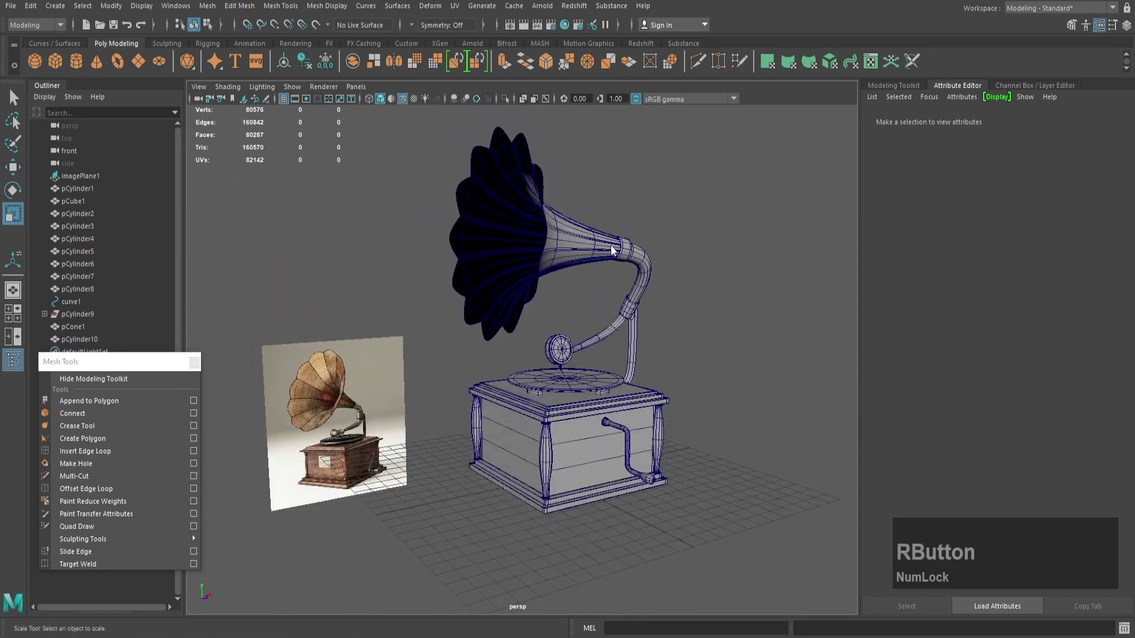
key(w)
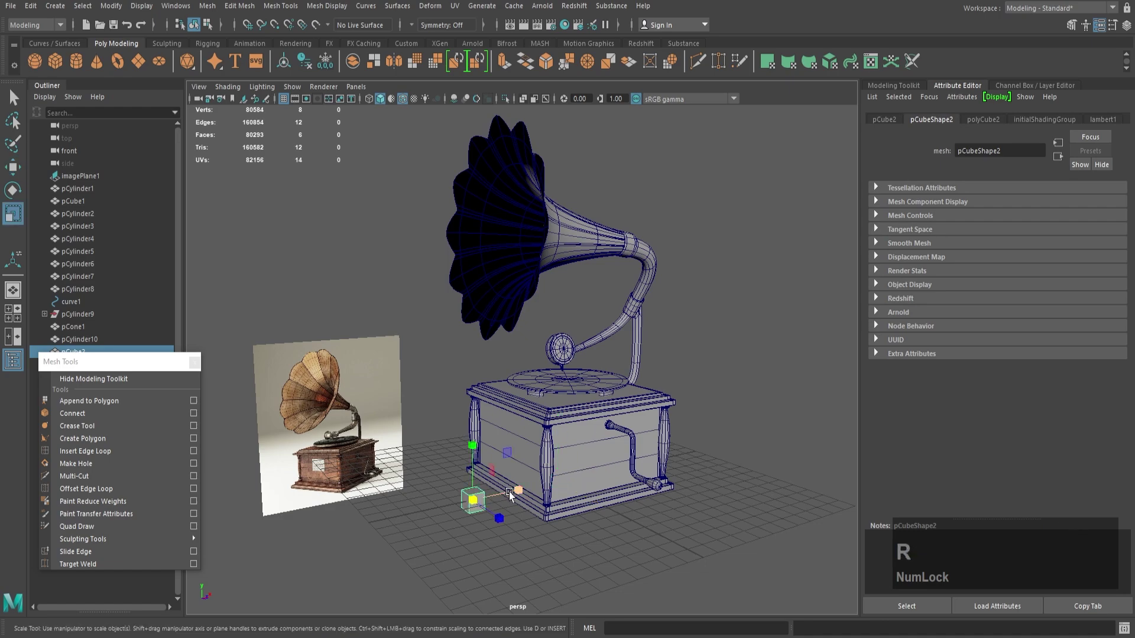
drag(472, 498, 470, 499)
key(w)
drag(472, 473, 472, 432)
mouse_move(472, 444)
alt+mouse_down()
mouse_move(559, 431)
mouse_move(568, 408)
mouse_move(474, 434)
alt+mouse_up()
key(w)
alt+drag(541, 412, 647, 417)
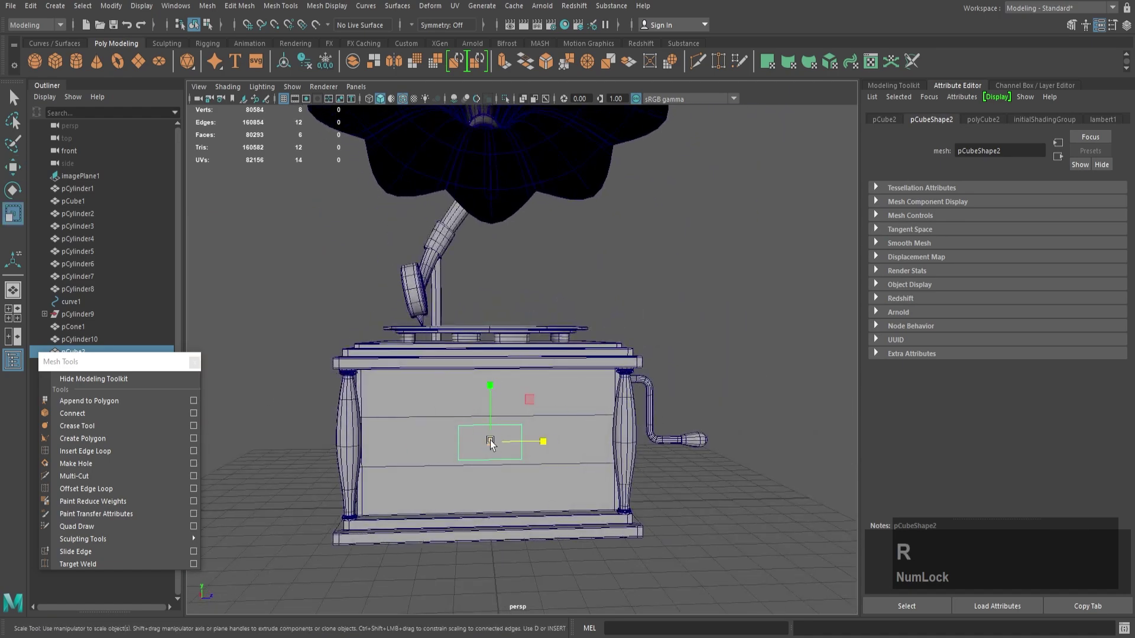
- Set the plate's width, height and depth subdivisions to 3 and isolate it in the view
click(982, 120)
key(KP_Enter)
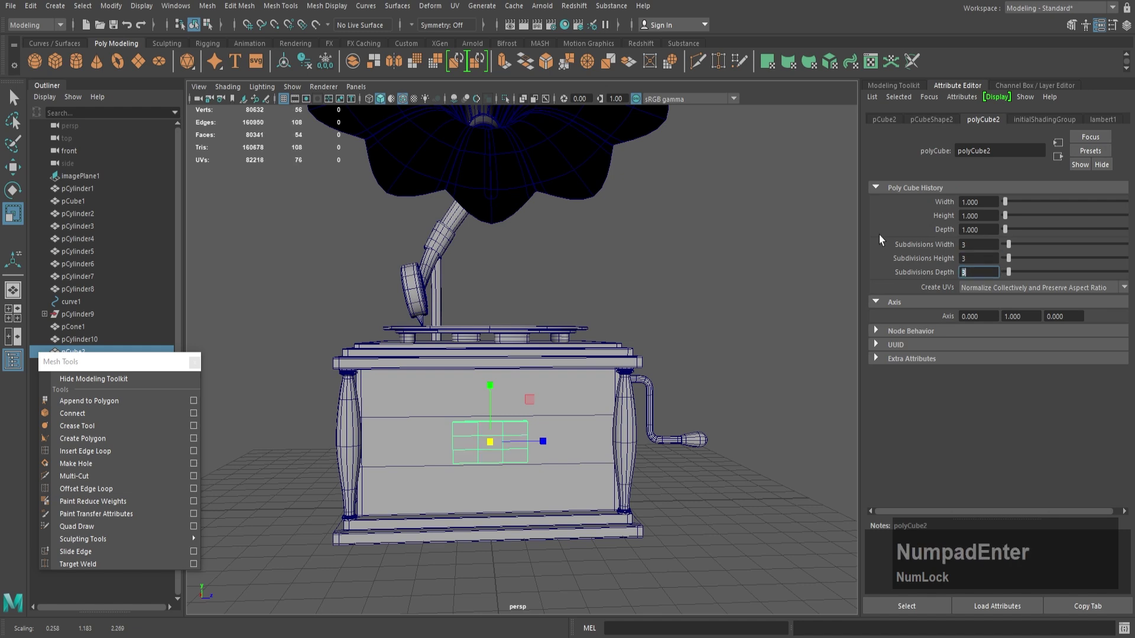
key(ctrl+1)
key(f)
- Spread the plate's inner edge loops out toward its borders and turn on smooth preview
double_click(425, 240)
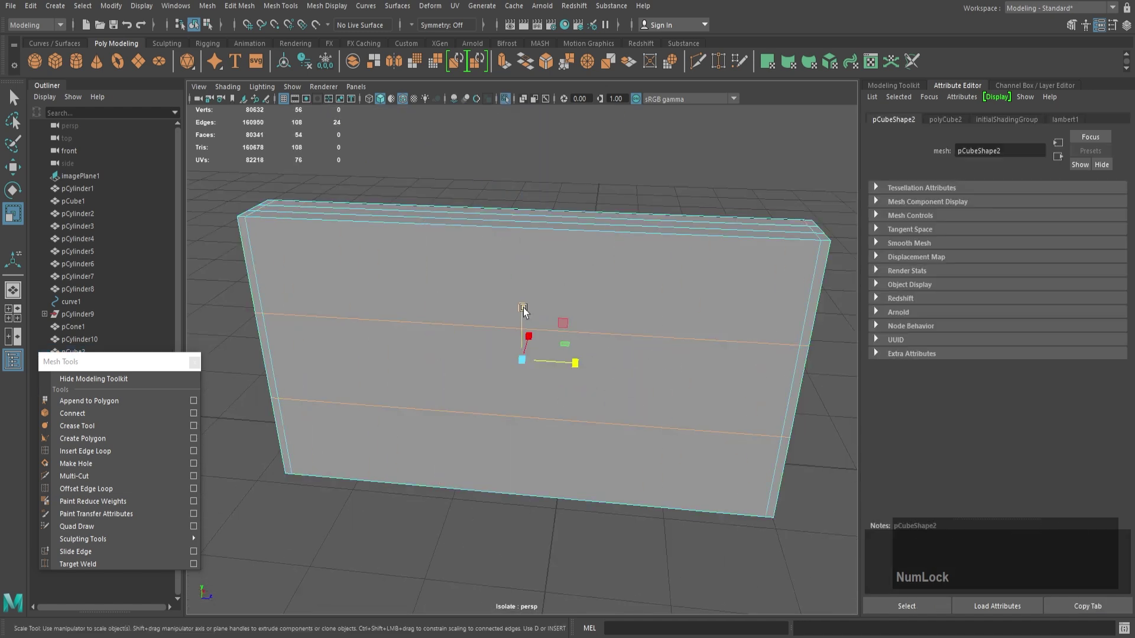
alt+drag(523, 196, 467, 248)
shift+double_click(534, 251)
key(z)
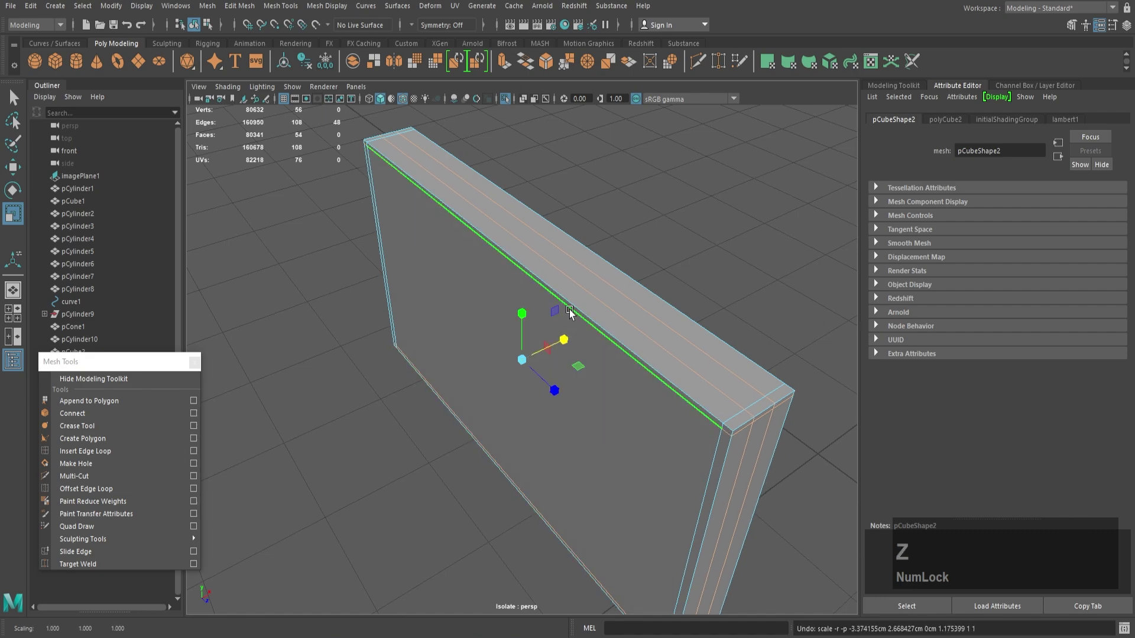
right_drag(555, 346, 545, 310)
click(662, 260)
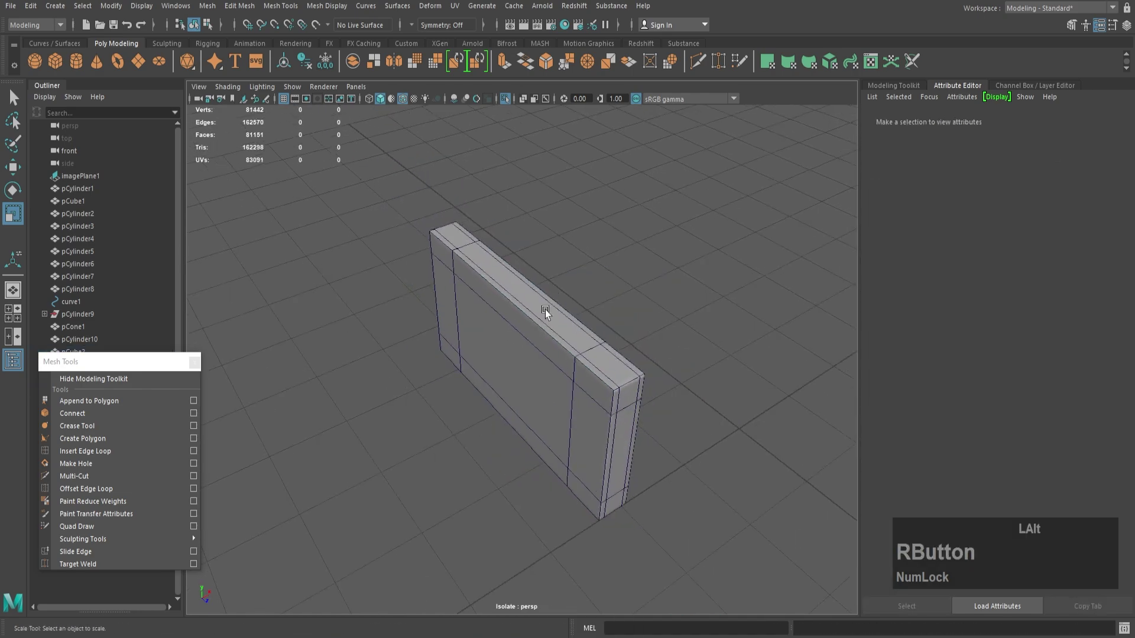
- Bring the whole gramophone back into view and nudge the plate into position against the front panel
key(ctrl+1)
alt+drag(545, 310, 473, 254)
alt+right_drag(473, 254, 274, 254)
alt+drag(591, 295, 508, 308)
click(514, 358)
alt+right_drag(508, 359, 577, 359)
key(w)
drag(591, 359, 585, 360)
alt+right_drag(668, 378, 573, 403)
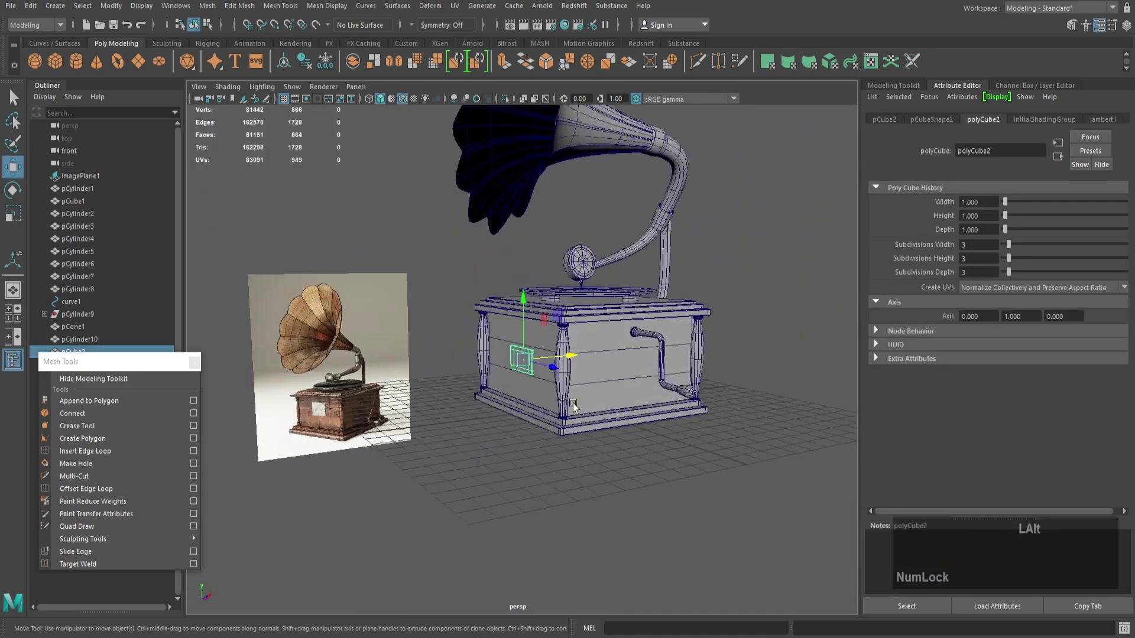
- Turn off smooth preview on one gramophone part and scale a selected group of its vertices up slightly
click(710, 396)
alt+drag(709, 396, 459, 376)
alt+drag(683, 337, 583, 378)
click(532, 319)
alt+right_drag(544, 367, 594, 367)
key(1)
right_drag(559, 314, 516, 314)
scroll(516, 313, down, 1)
drag(401, 184, 551, 425)
key(r)
drag(494, 303, 507, 303)
right_drag(629, 274, 666, 241)
click(665, 241)
- Shorten the box body together with its four corner columns and raise them to sit closely beneath the turntable
scroll(592, 321, down, 3)
alt+drag(571, 321, 575, 366)
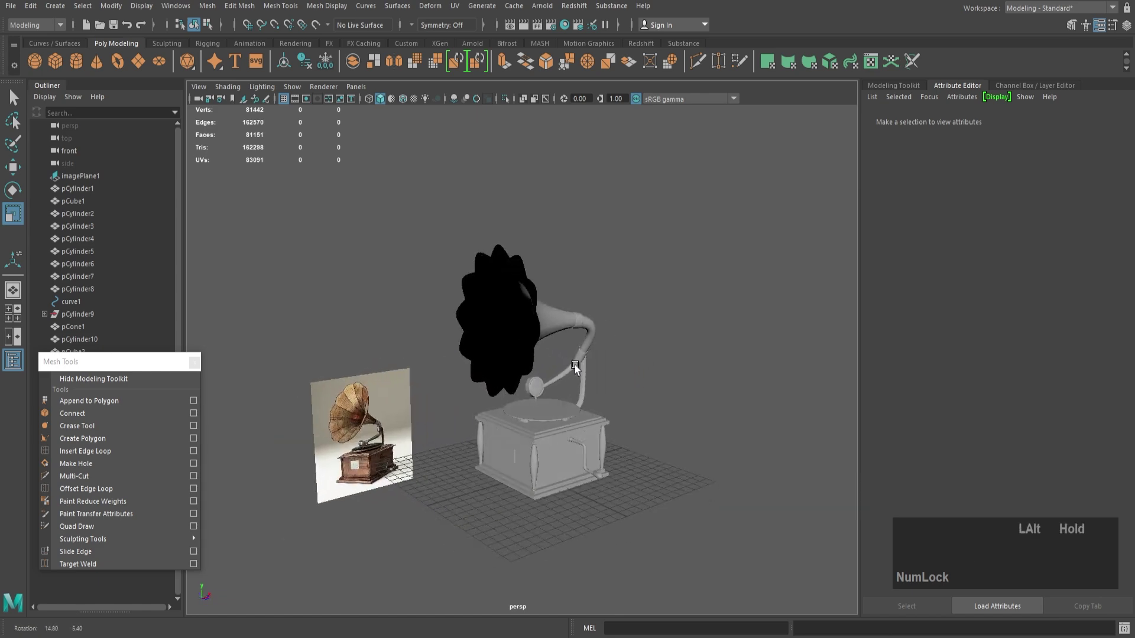
alt+middle_drag(575, 366, 547, 324)
click(527, 392)
scroll(527, 392, up, 4)
alt+drag(592, 394, 532, 400)
ctrl+click(83, 214)
ctrl+click(86, 226)
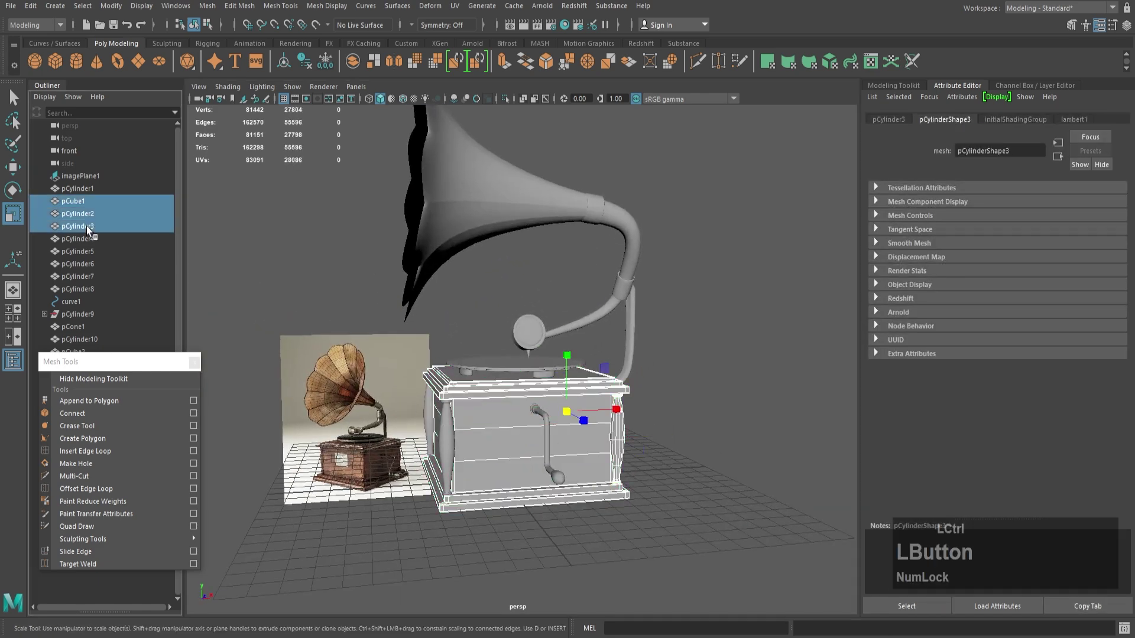
key(w)
drag(458, 393, 444, 373)
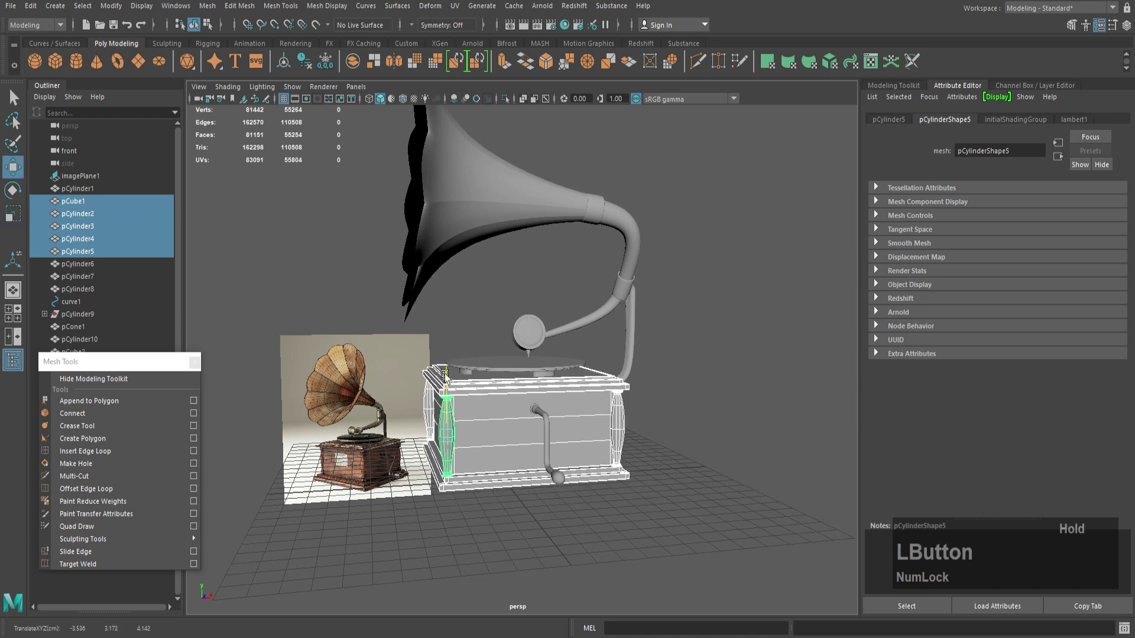
click(643, 362)
alt+drag(643, 362, 563, 371)
scroll(515, 414, up, 5)
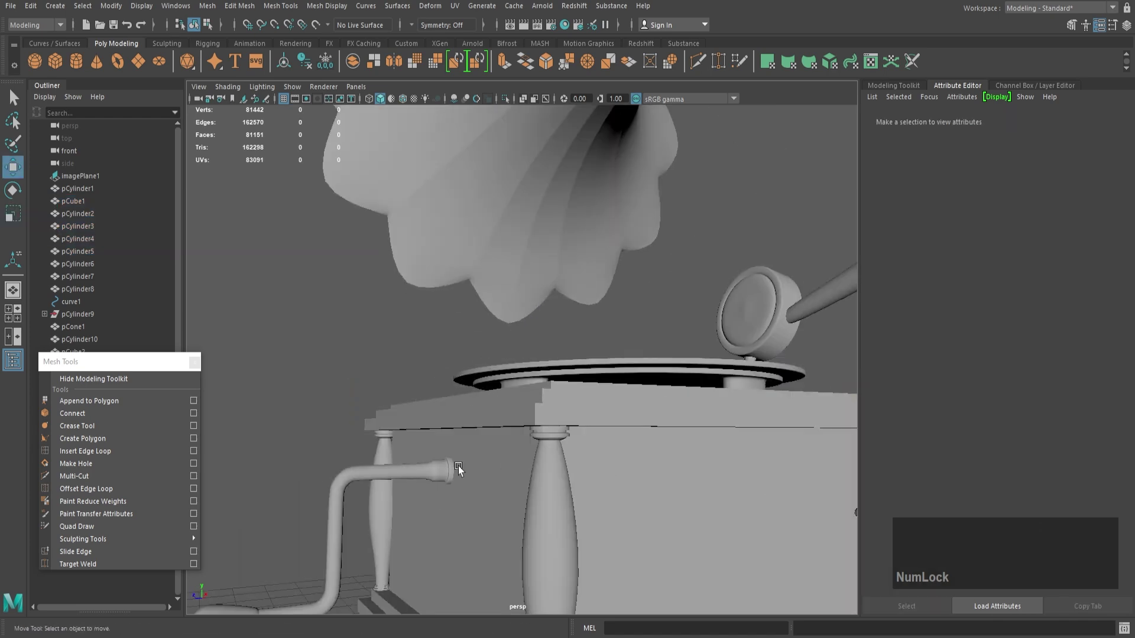
click(460, 466)
scroll(459, 467, down, 5)
alt+drag(460, 467, 570, 408)
- Select the lower end of the tonearm's support tube and raise it slightly where it meets the back of the box
click(684, 366)
alt+drag(684, 365, 727, 412)
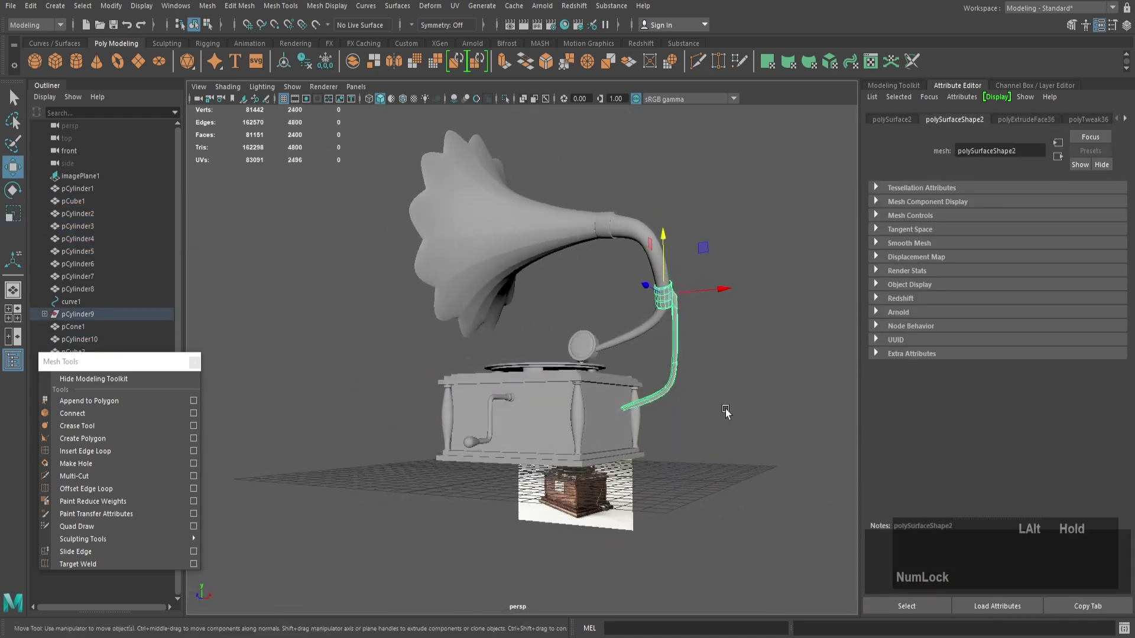
scroll(721, 413, up, 5)
key(1)
key(3)
mouse_move(628, 433)
right_down()
mouse_move(599, 335)
mouse_move(574, 307)
right_up()
drag(640, 401, 570, 467)
drag(606, 440, 607, 416)
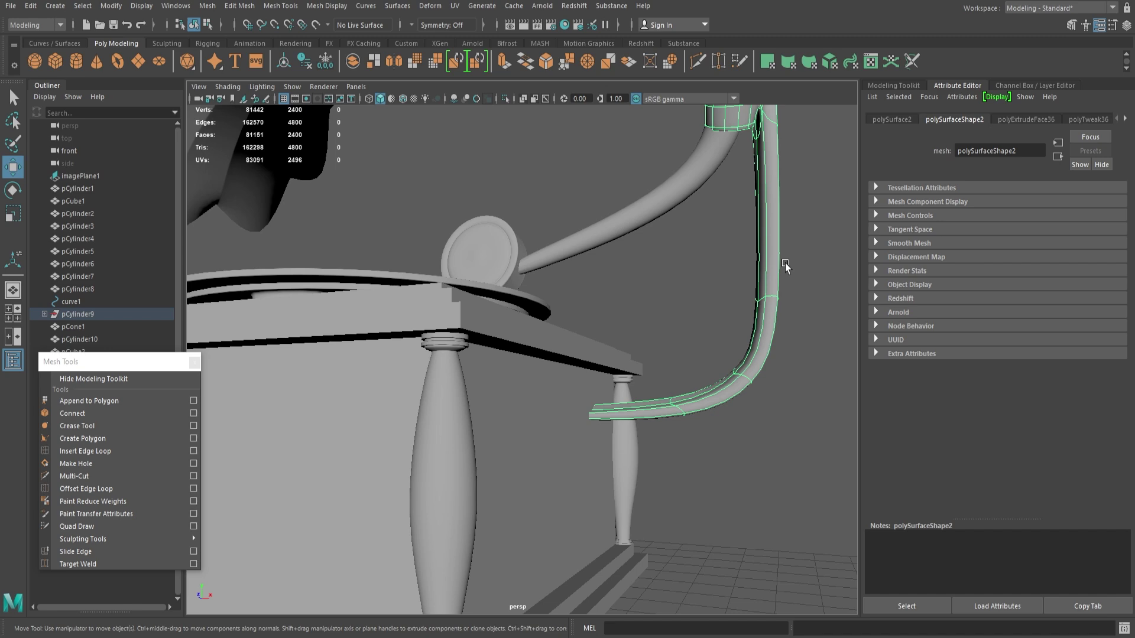
alt+right_drag(785, 264, 641, 361)
alt+drag(640, 360, 535, 431)
click(533, 377)
alt+drag(533, 378, 532, 331)
alt+right_drag(515, 379, 564, 418)
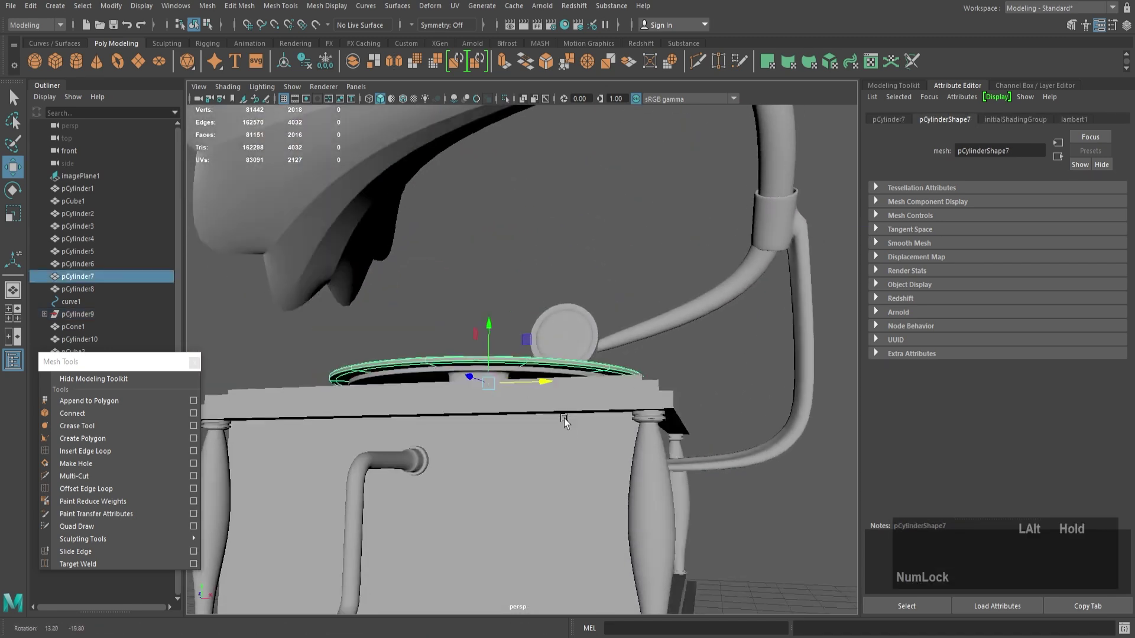
alt+drag(564, 418, 555, 434)
- Start saving the scene as a new Maya Binary file and go to the D:\youtube folder
key(ctrl+shift+s)
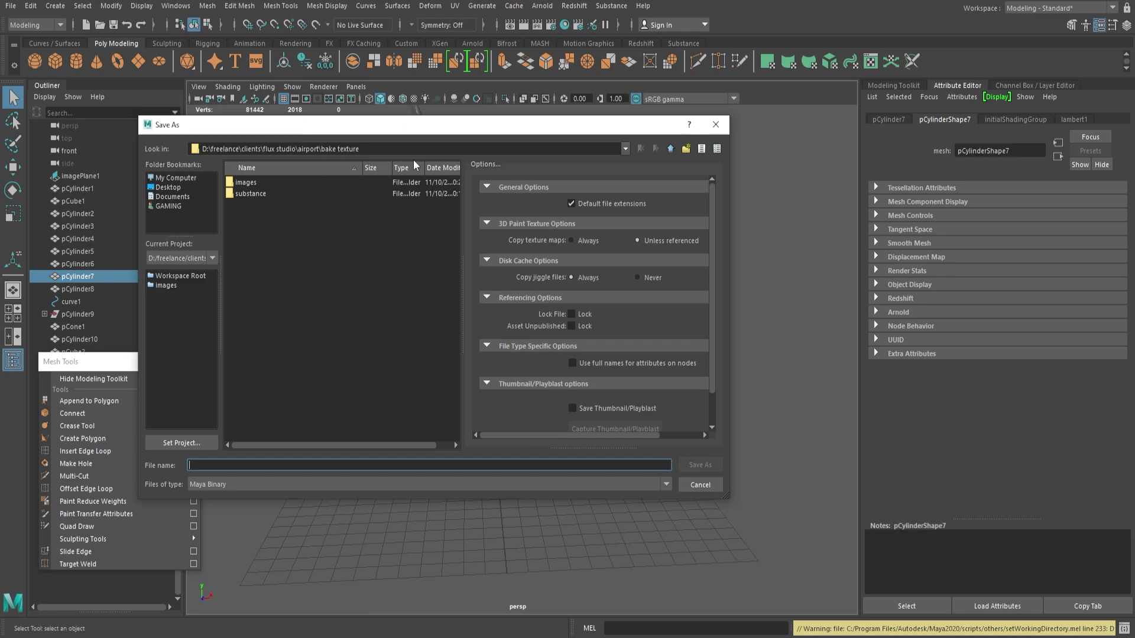
click(674, 149)
click(674, 148)
click(674, 148)
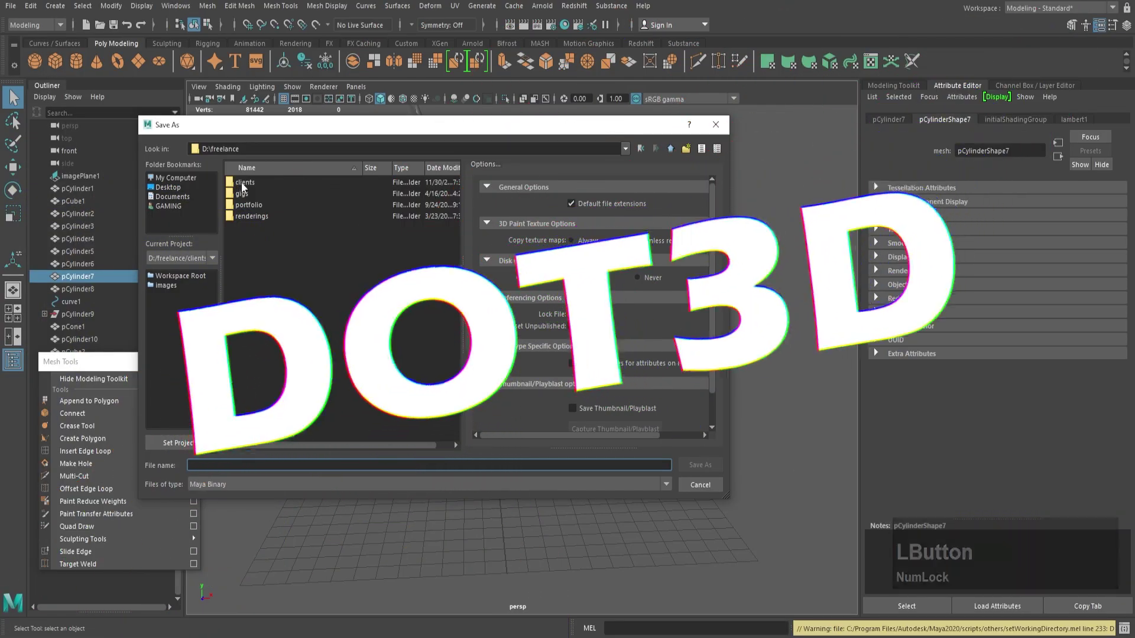
click(670, 148)
double_click(256, 284)
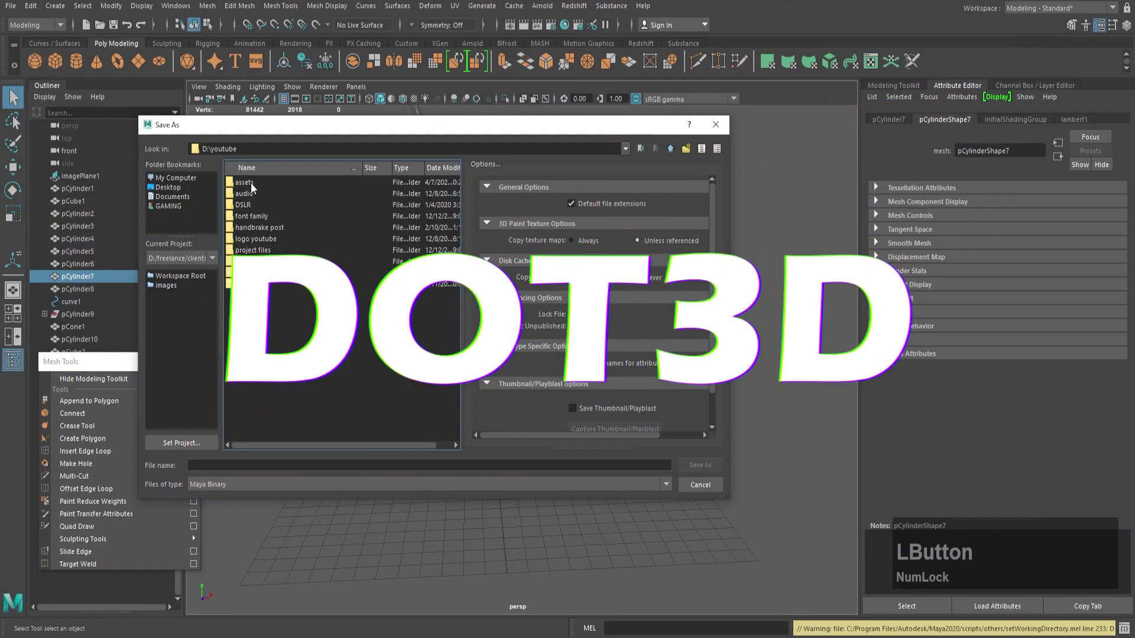